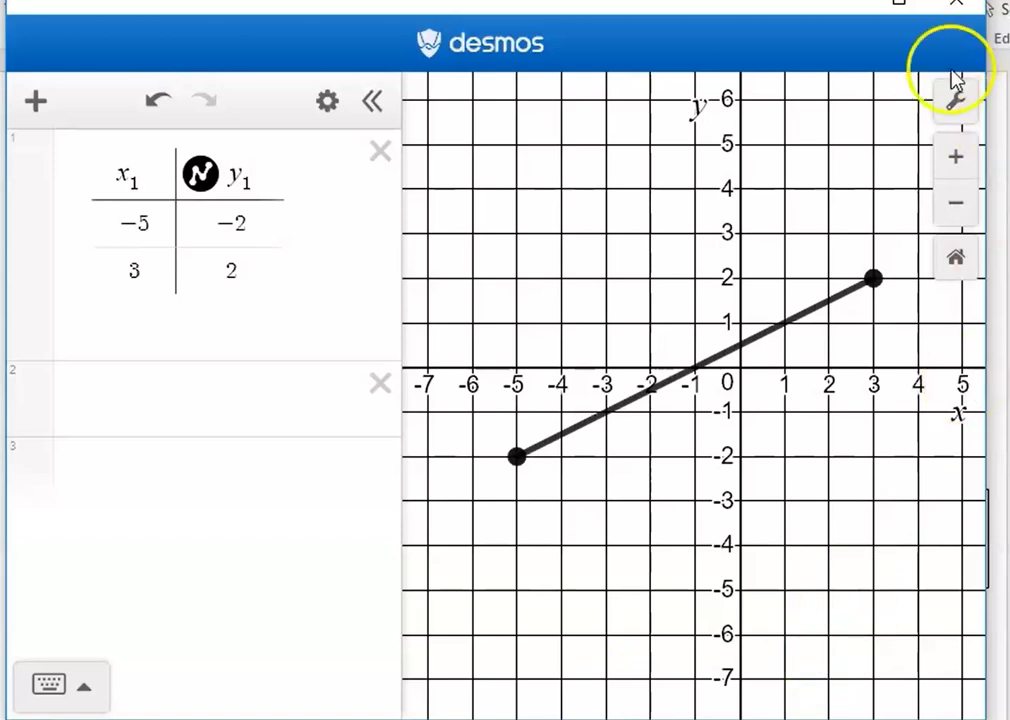
Set the x-axis label to "X is domain" in the graph settings
click(956, 103)
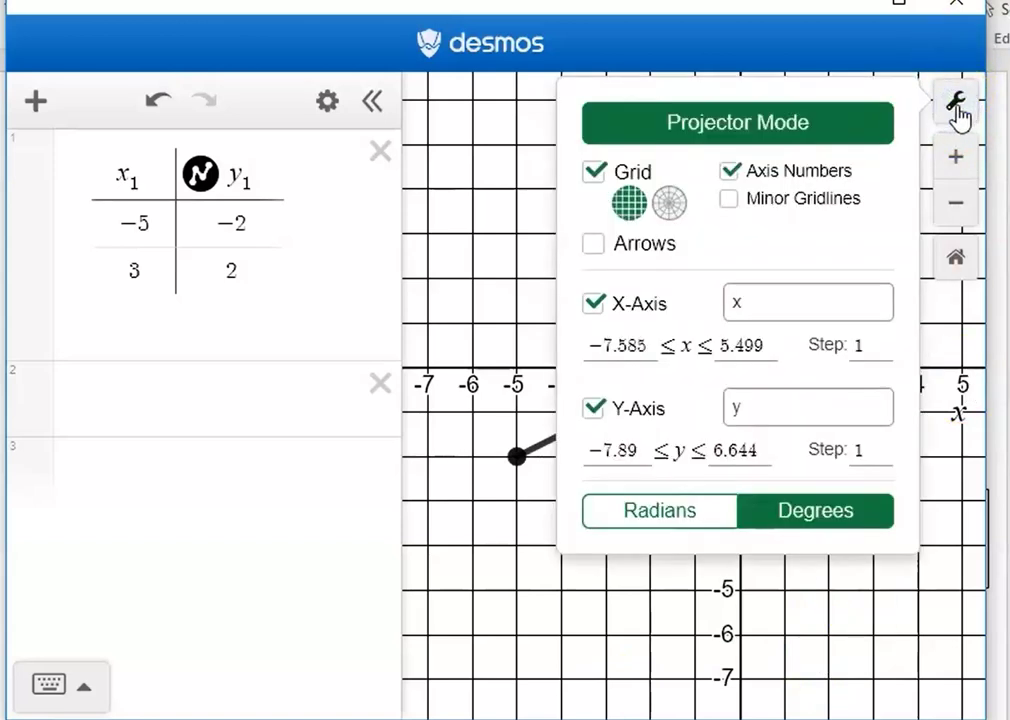
click(801, 302)
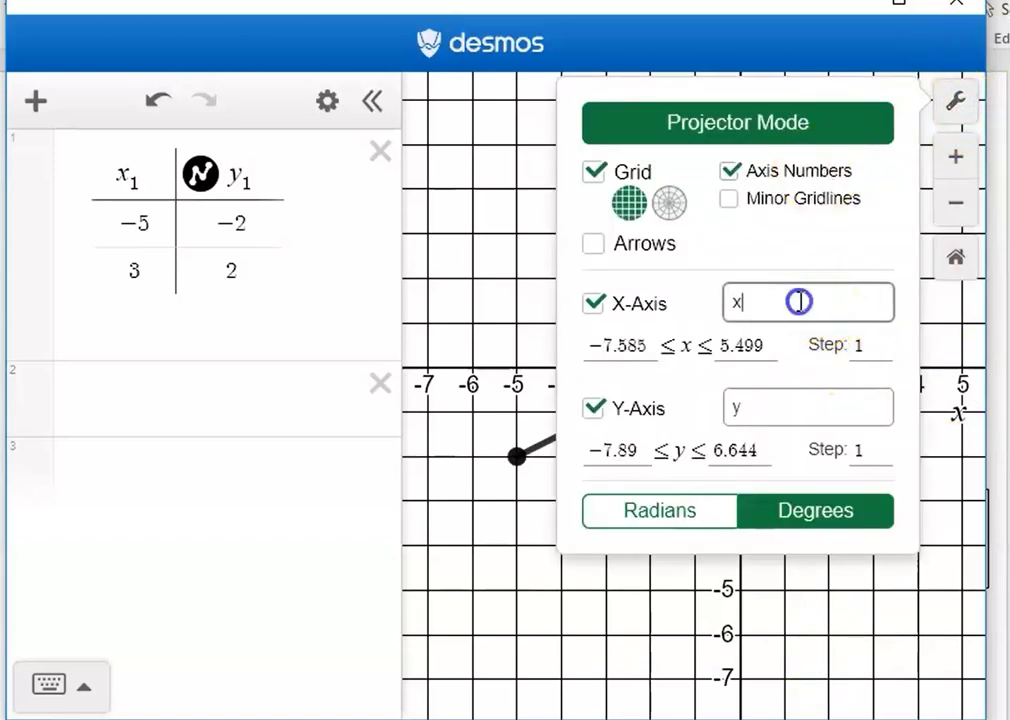
key(BackSpace)
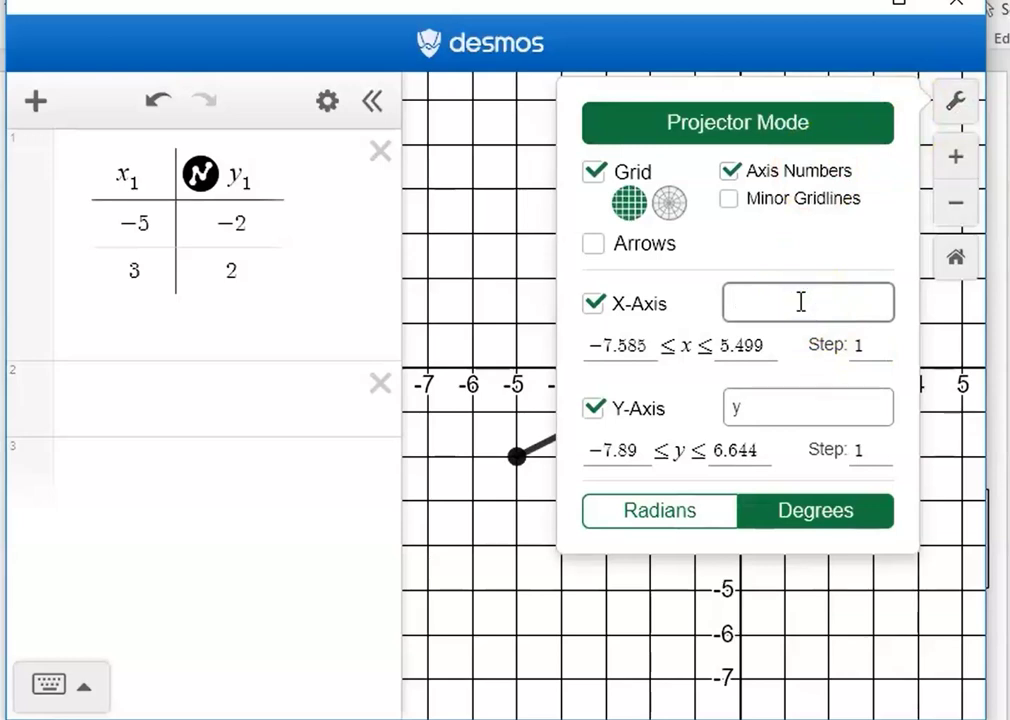
text(x)
key(BackSpace)
text(X is domain)
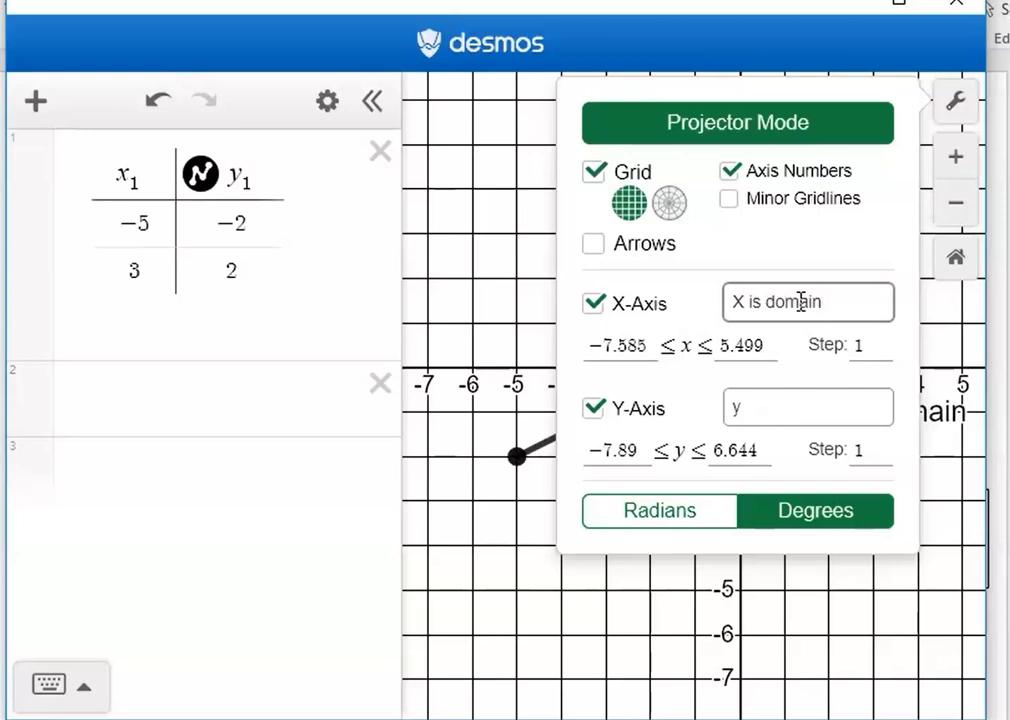
Set the y-axis label to "Y is range" and close the graph settings
click(771, 413)
double_click(771, 413)
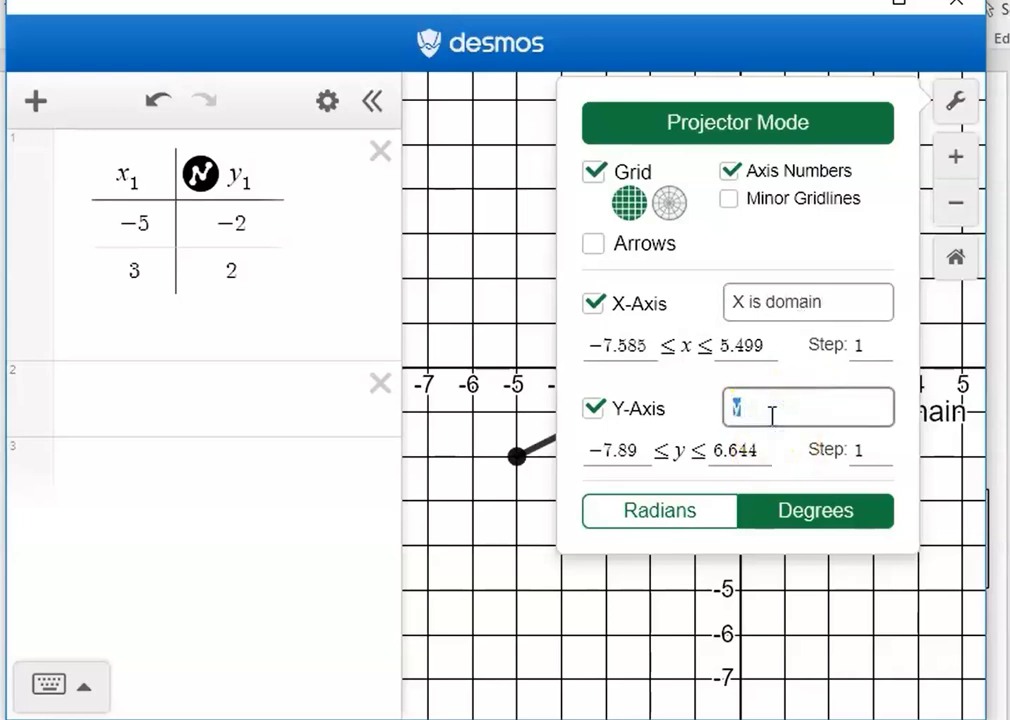
text(Y s)
key(BackSpace)
text(is range)
click(703, 435)
click(541, 350)
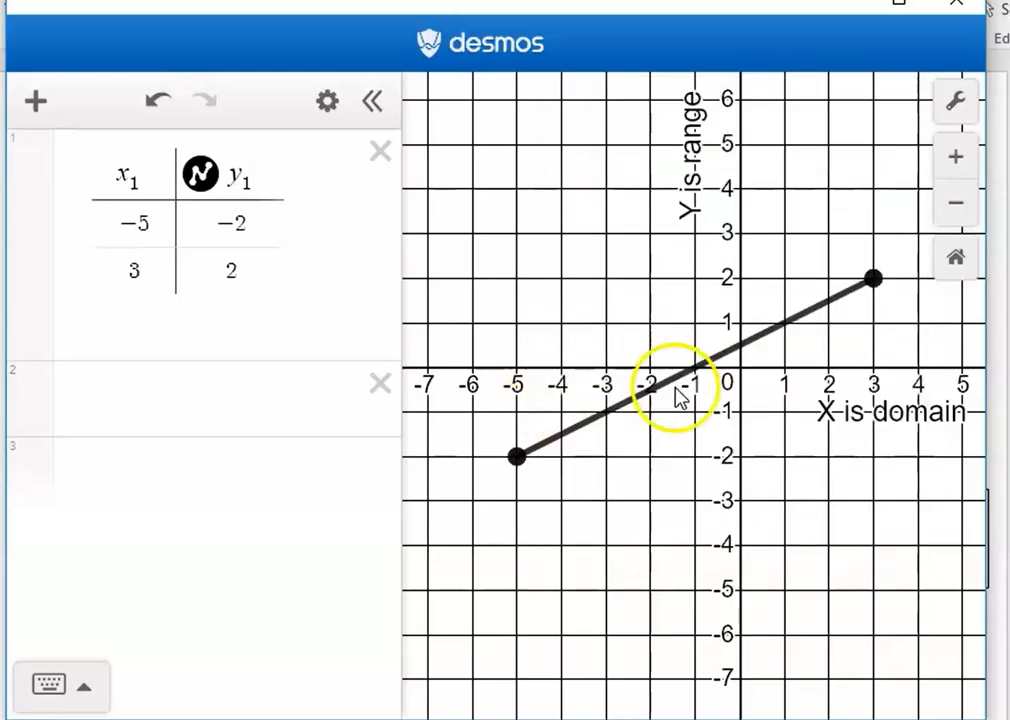
Circle the "X is domain" label in blue and highlight the whole x-axis in orange
drag(726, 350, 826, 471)
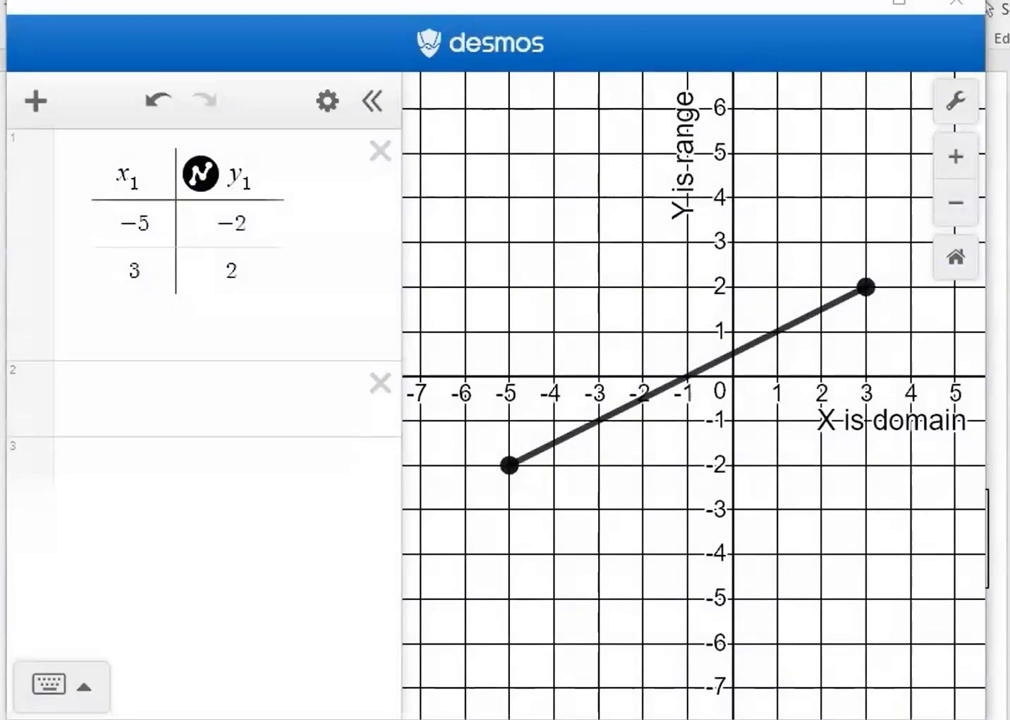
mouse_move(816, 399)
mouse_down()
mouse_move(914, 458)
mouse_move(963, 413)
mouse_move(808, 405)
mouse_up()
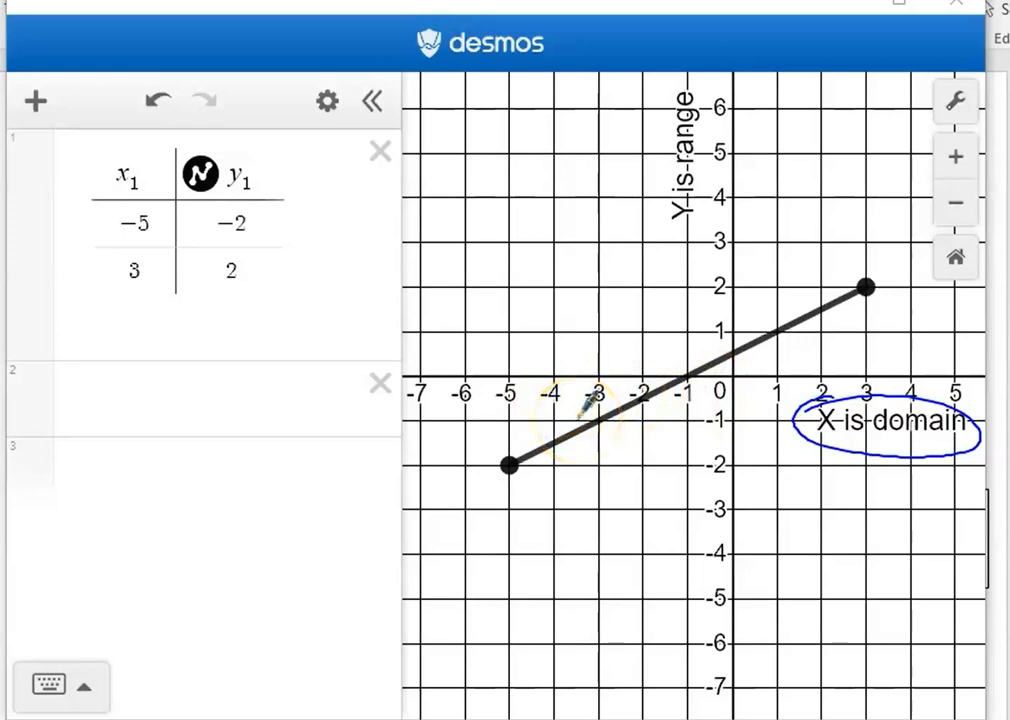
drag(401, 378, 999, 379)
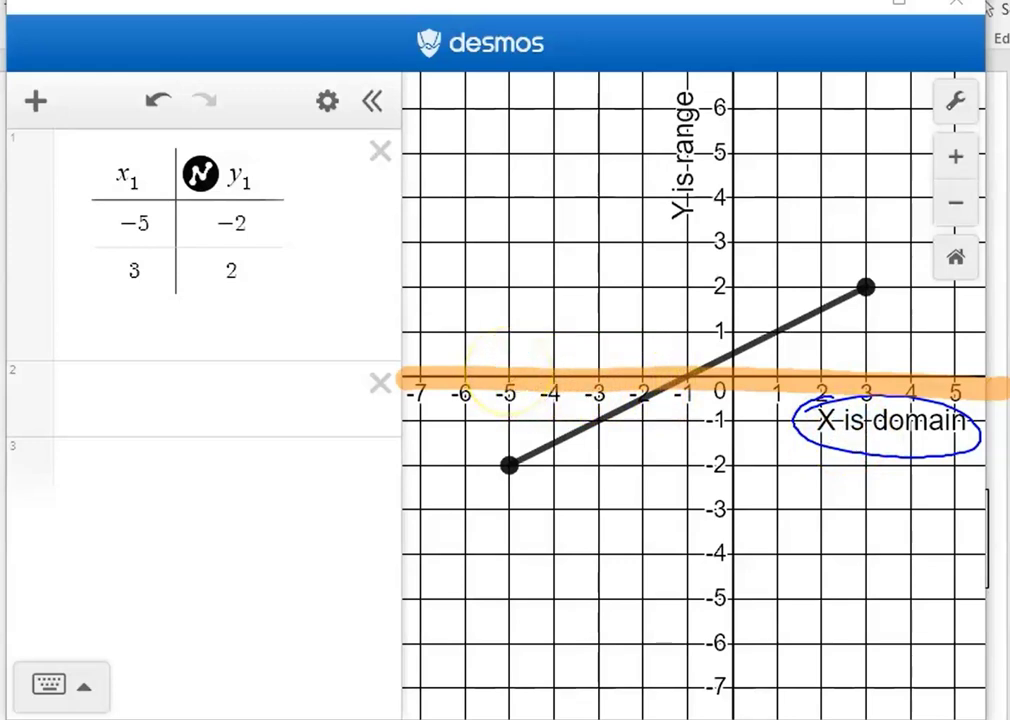
Mark the segment's two endpoints with purple vertical highlights reaching the x-axis at -5 and 3
drag(509, 342, 503, 508)
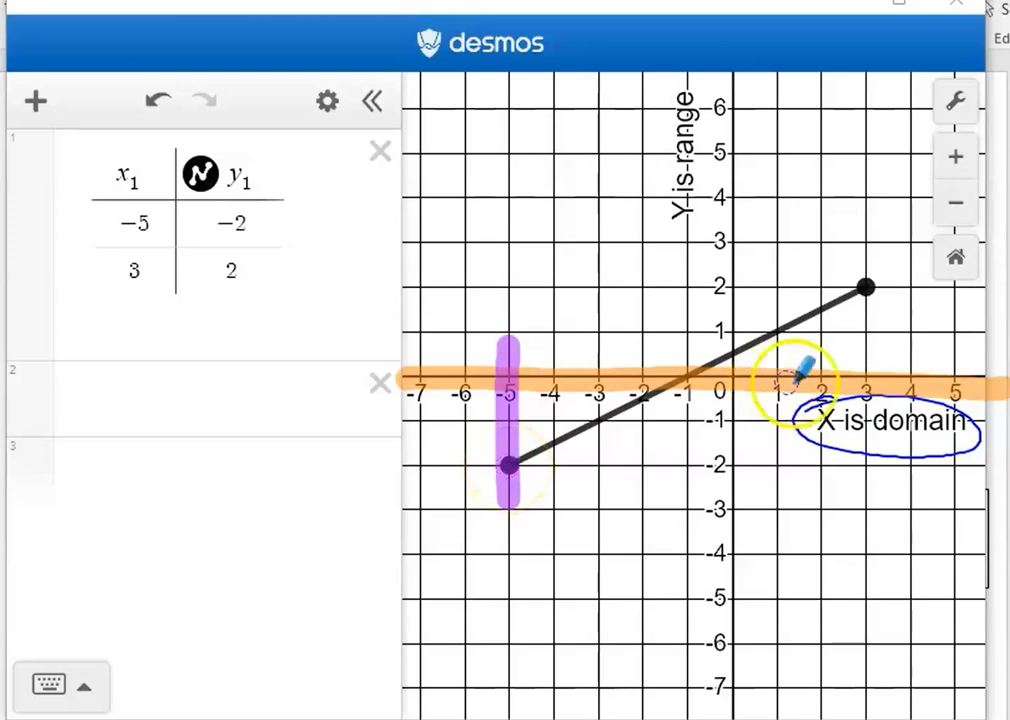
drag(868, 402, 872, 271)
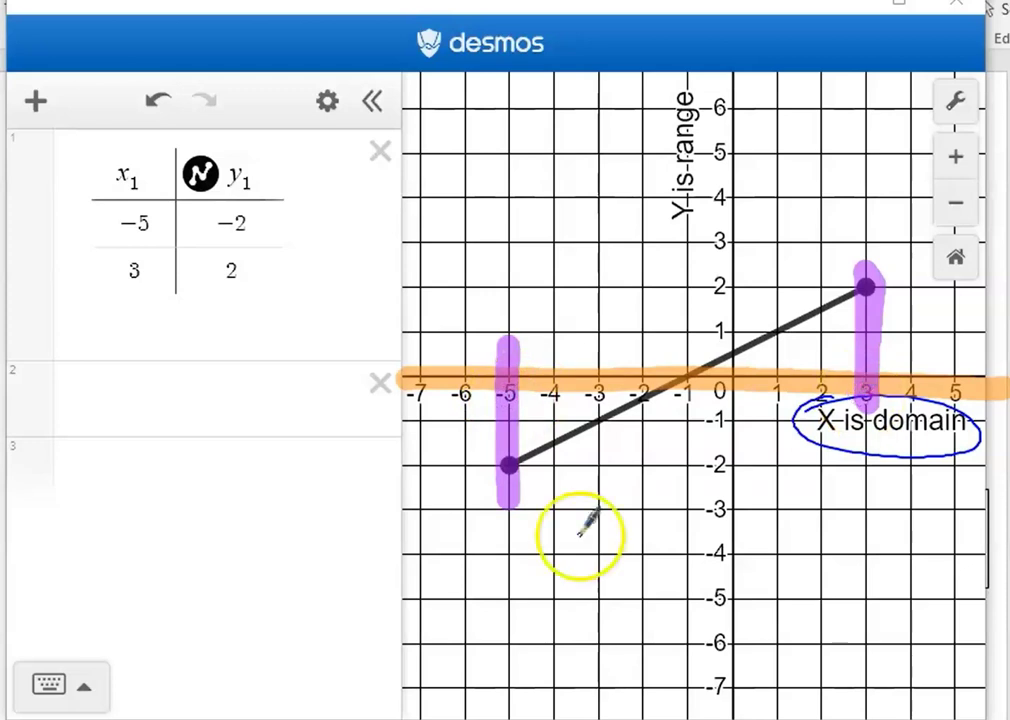
Handwrite -5, X and 3 in blue below the segment, leaving gaps for inequality signs
mouse_move(568, 545)
mouse_down()
mouse_move(611, 540)
mouse_move(603, 562)
mouse_up()
mouse_move(612, 524)
mouse_down()
mouse_move(611, 562)
mouse_move(636, 530)
mouse_up()
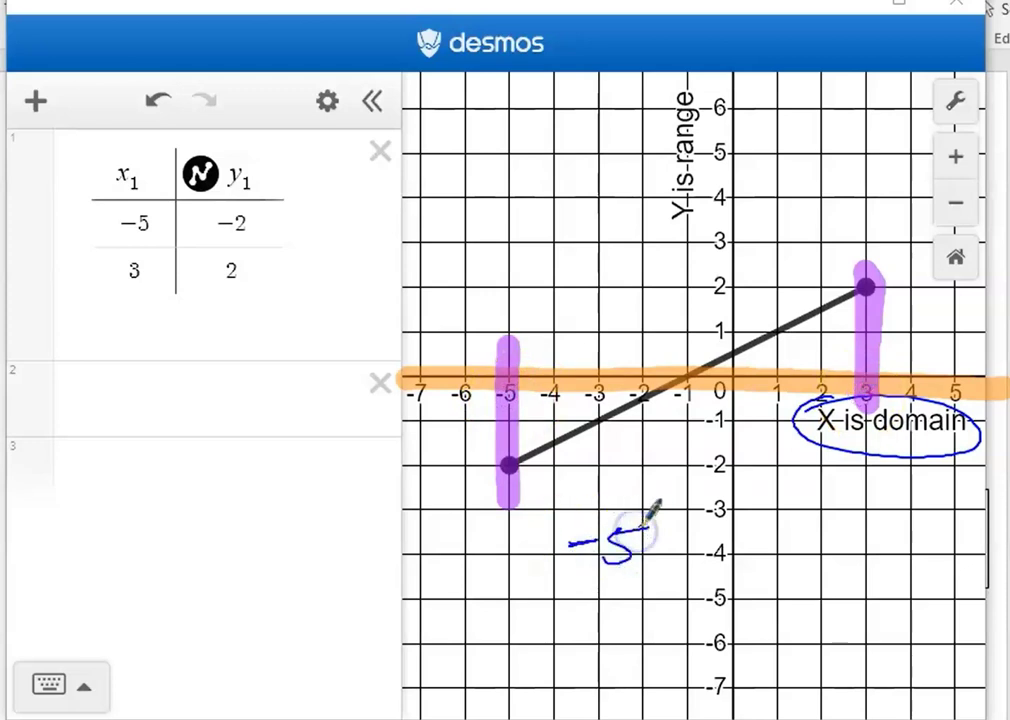
drag(811, 519, 815, 558)
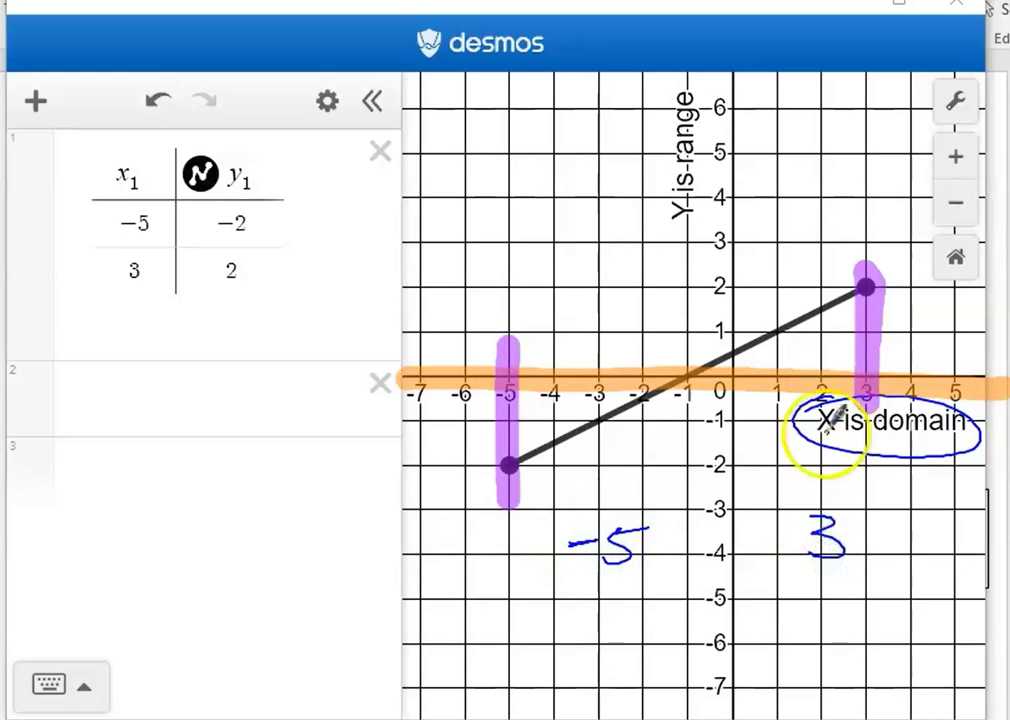
drag(710, 522, 745, 562)
mouse_move(737, 520)
mouse_down()
mouse_move(743, 557)
mouse_move(710, 558)
mouse_up()
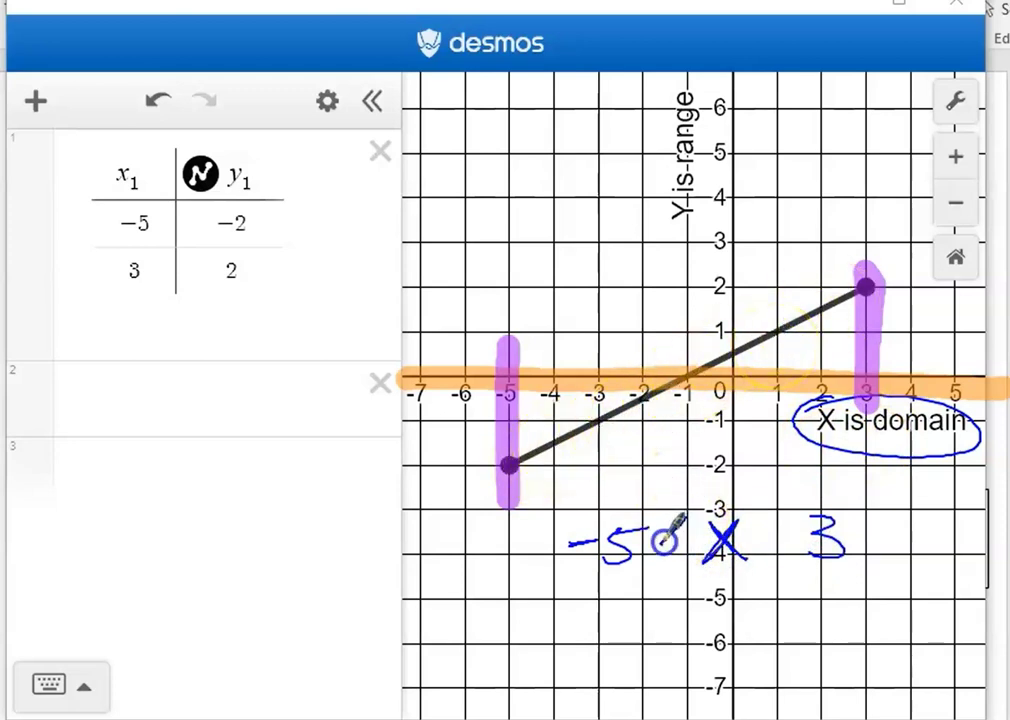
Add handwritten less-than-or-equal signs between the terms to form the domain -5 ≤ X ≤ 3
drag(666, 527, 668, 556)
drag(712, 522, 746, 560)
drag(784, 525, 778, 550)
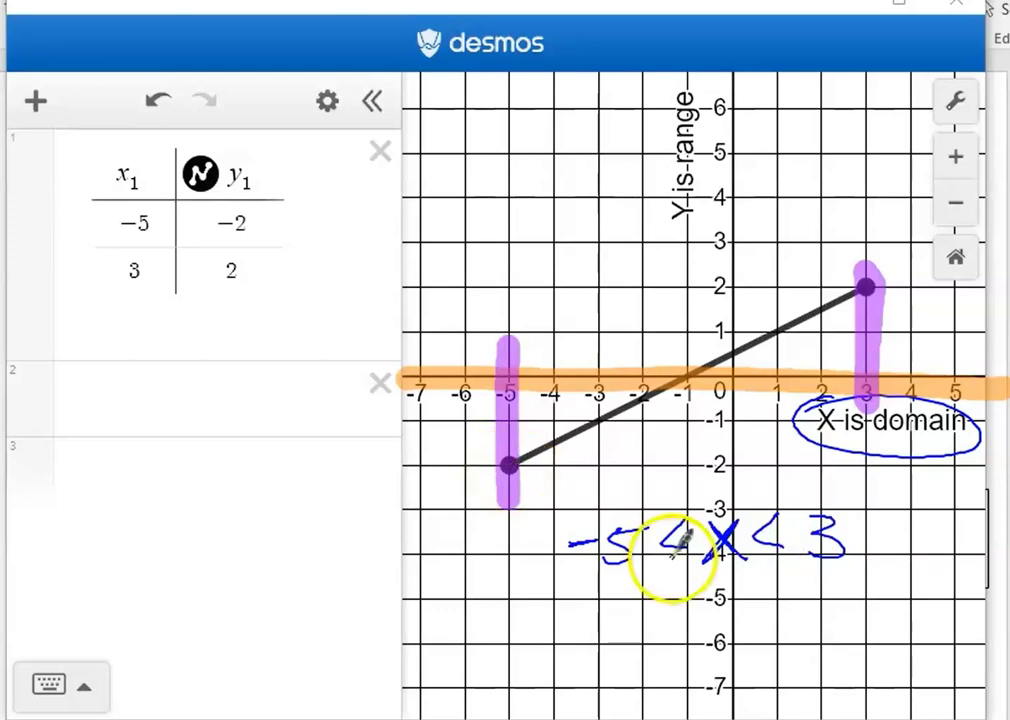
drag(656, 562, 676, 552)
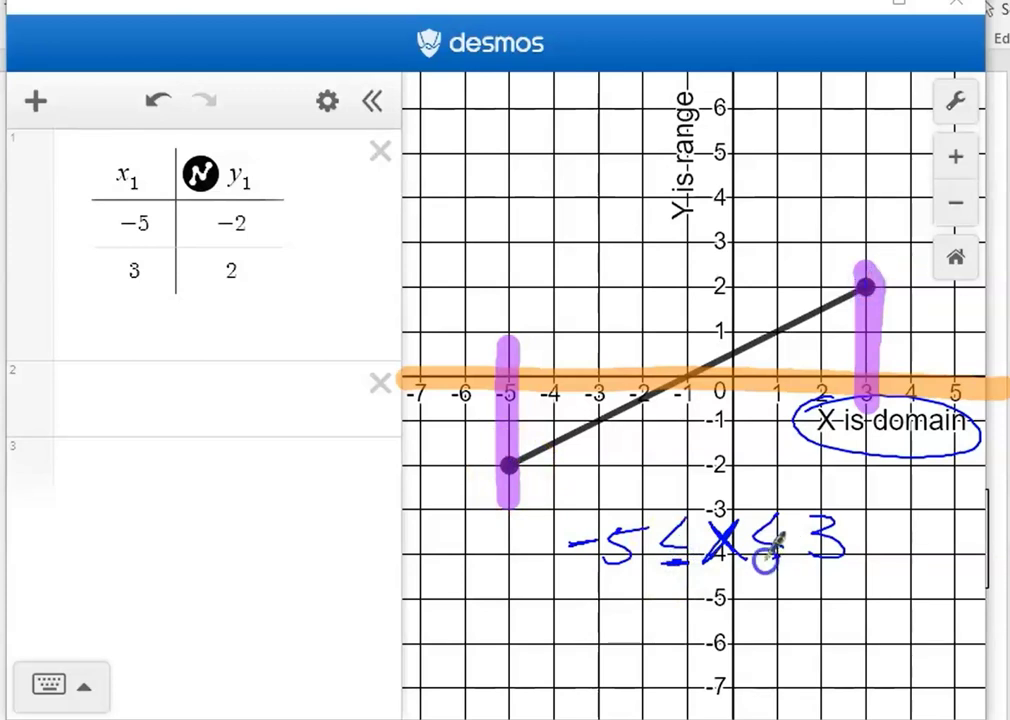
drag(765, 566, 783, 558)
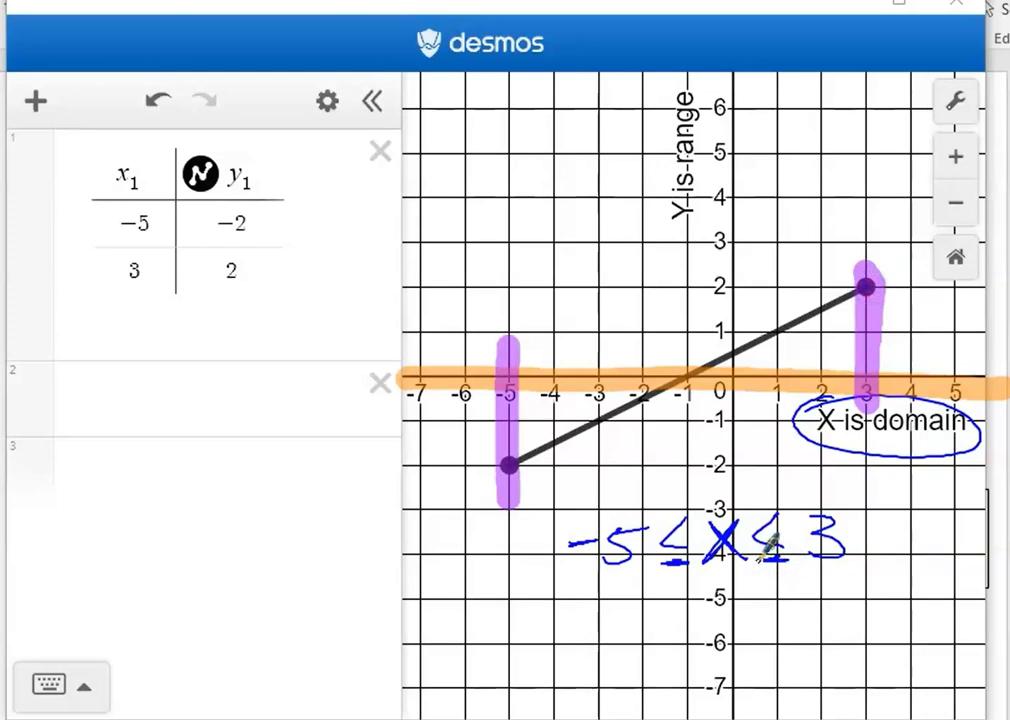
click(652, 551)
click(808, 542)
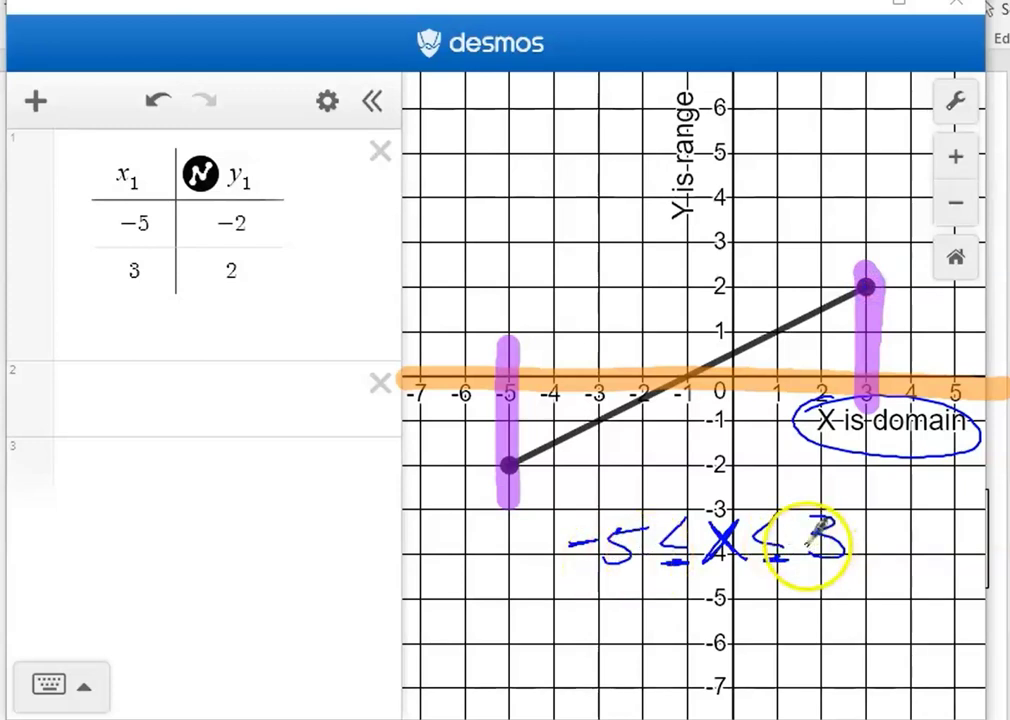
click(714, 560)
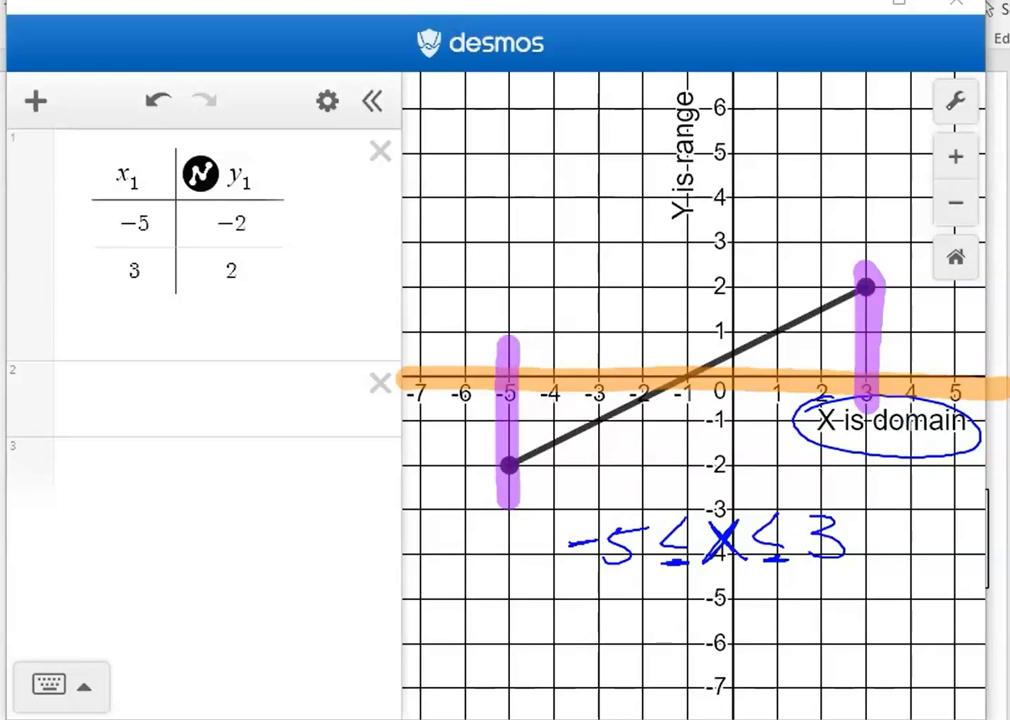
Erase the highlights and circle around the segment, and enter -5 ≤ x ≤ 3 as the second expression
mouse_move(870, 266)
mouse_down()
mouse_move(817, 431)
mouse_move(983, 392)
mouse_move(919, 438)
mouse_move(847, 467)
mouse_move(739, 383)
mouse_move(500, 364)
mouse_move(447, 383)
mouse_move(486, 436)
mouse_move(486, 498)
mouse_move(472, 512)
mouse_move(500, 496)
mouse_move(443, 540)
mouse_up()
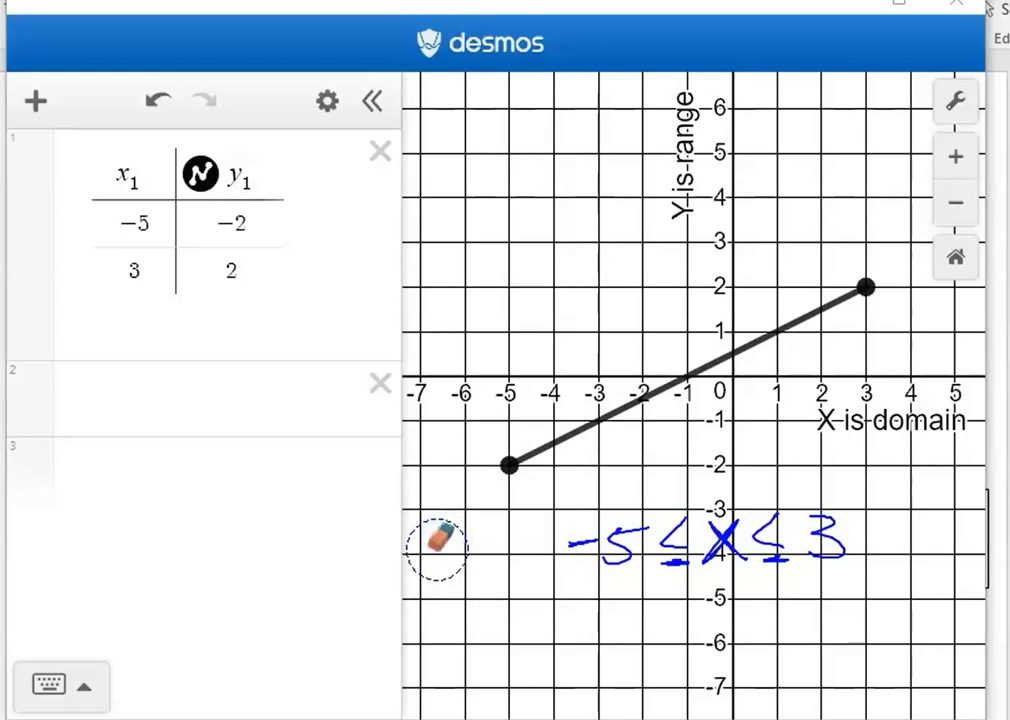
click(160, 397)
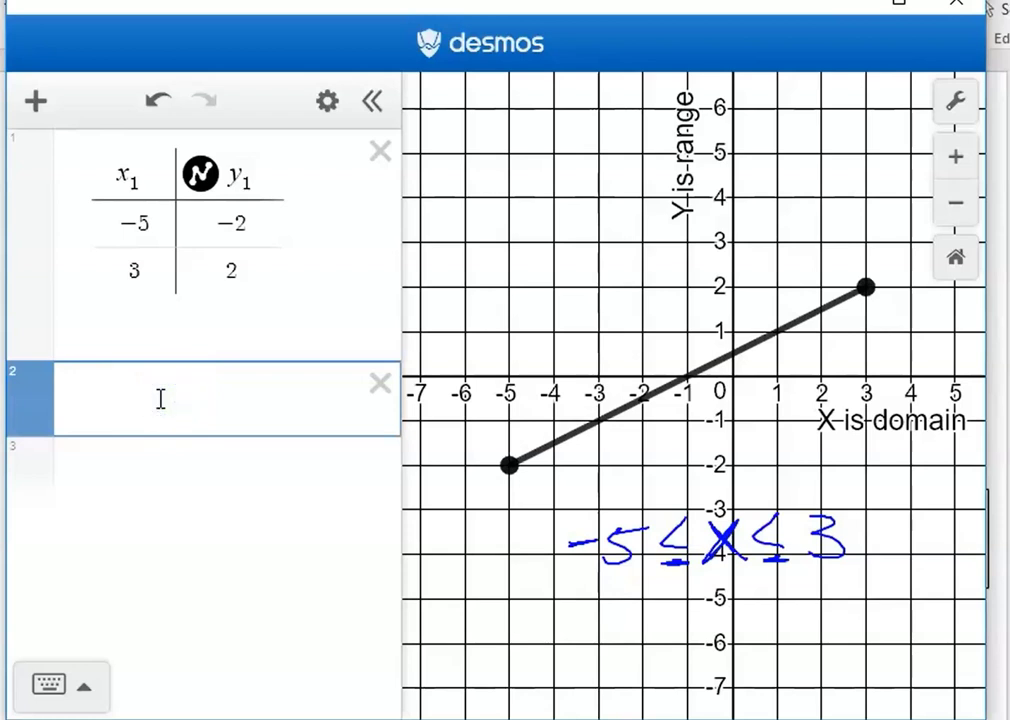
click(84, 686)
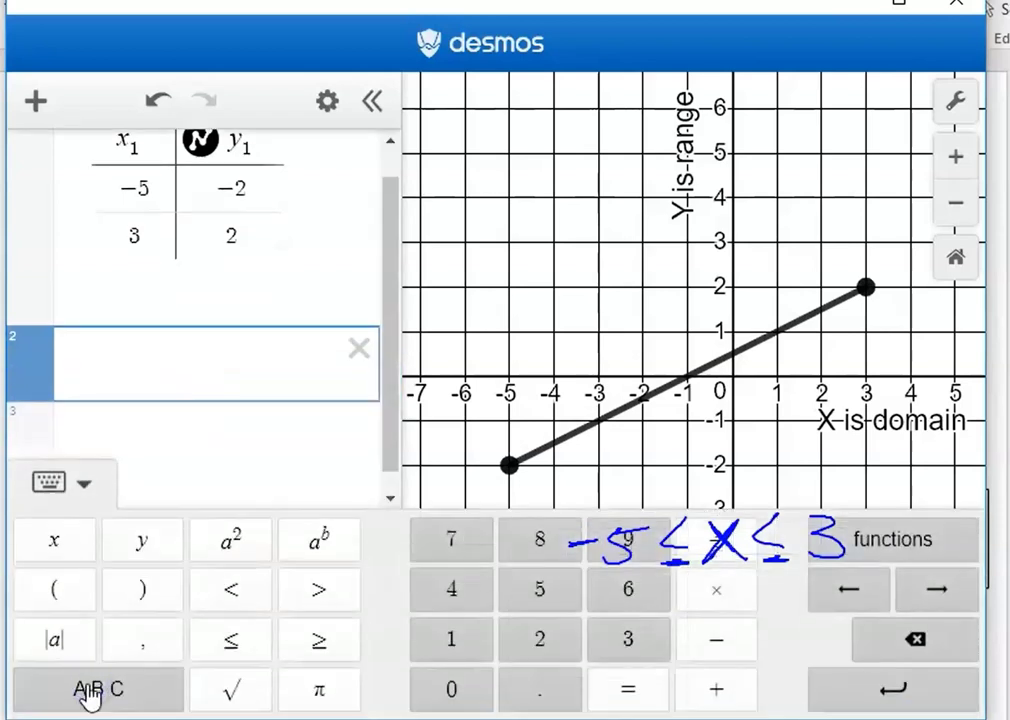
click(705, 641)
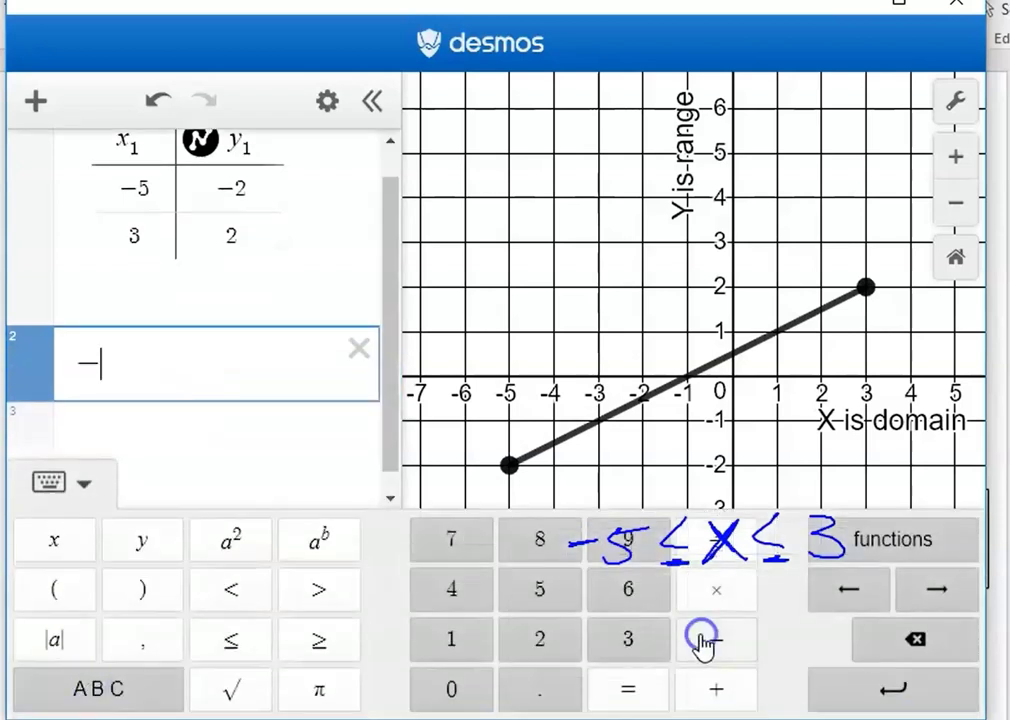
click(544, 595)
click(233, 637)
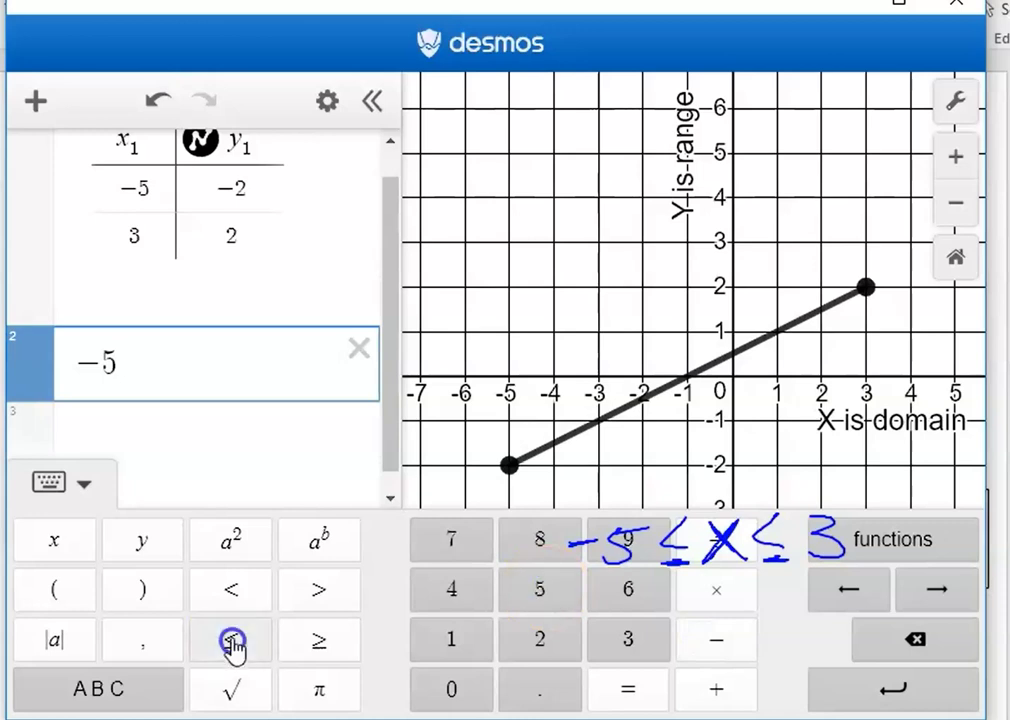
click(56, 542)
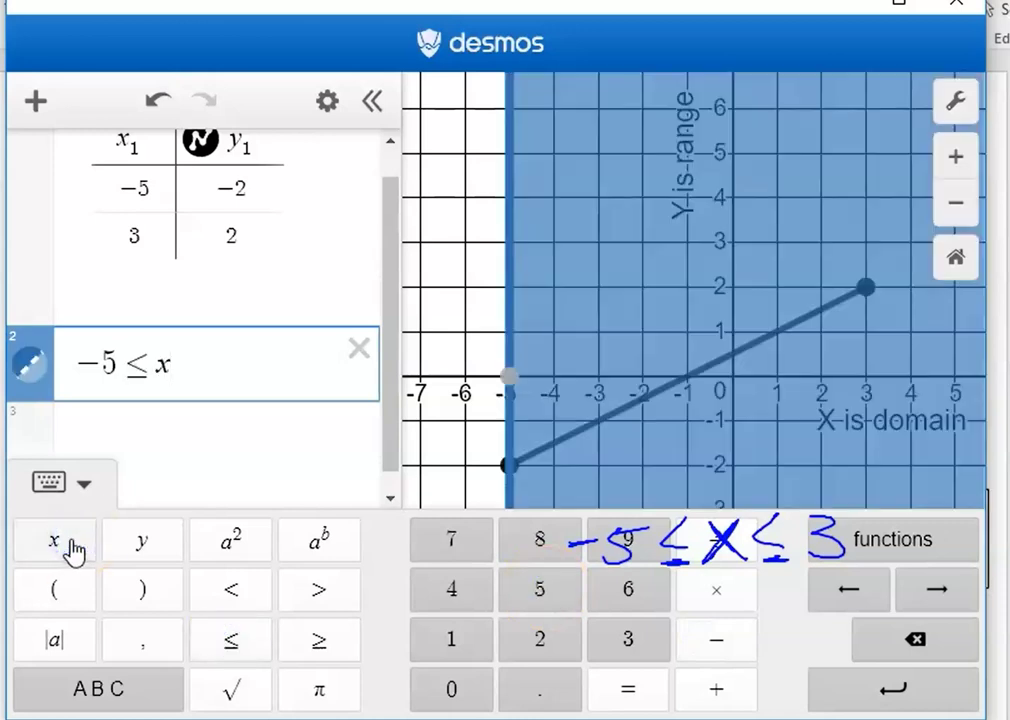
click(233, 640)
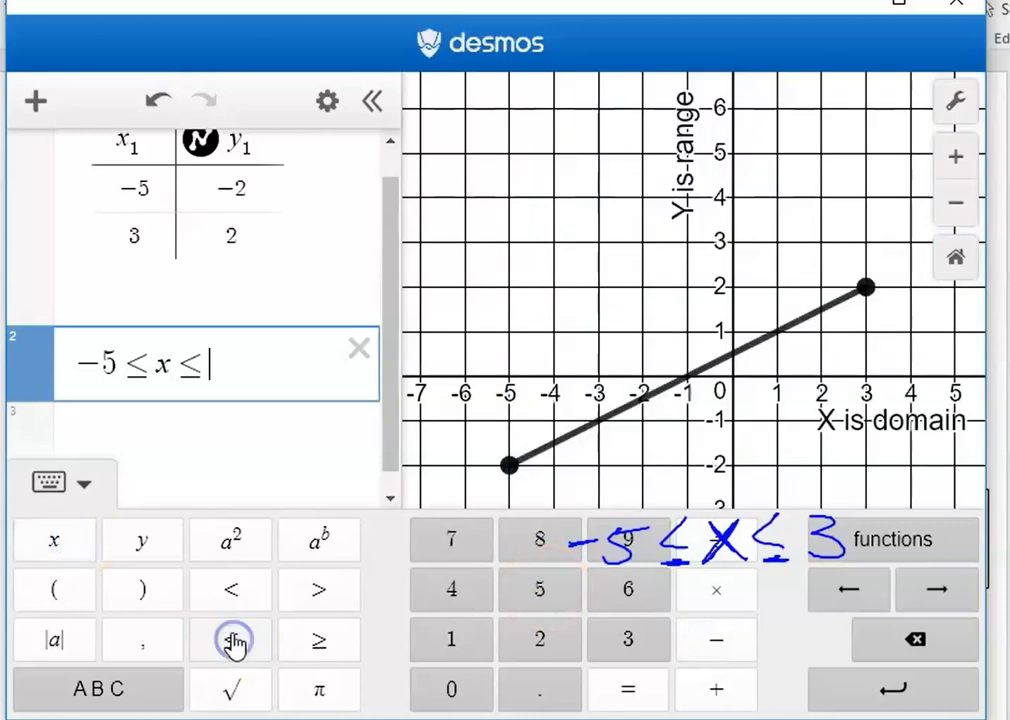
click(626, 642)
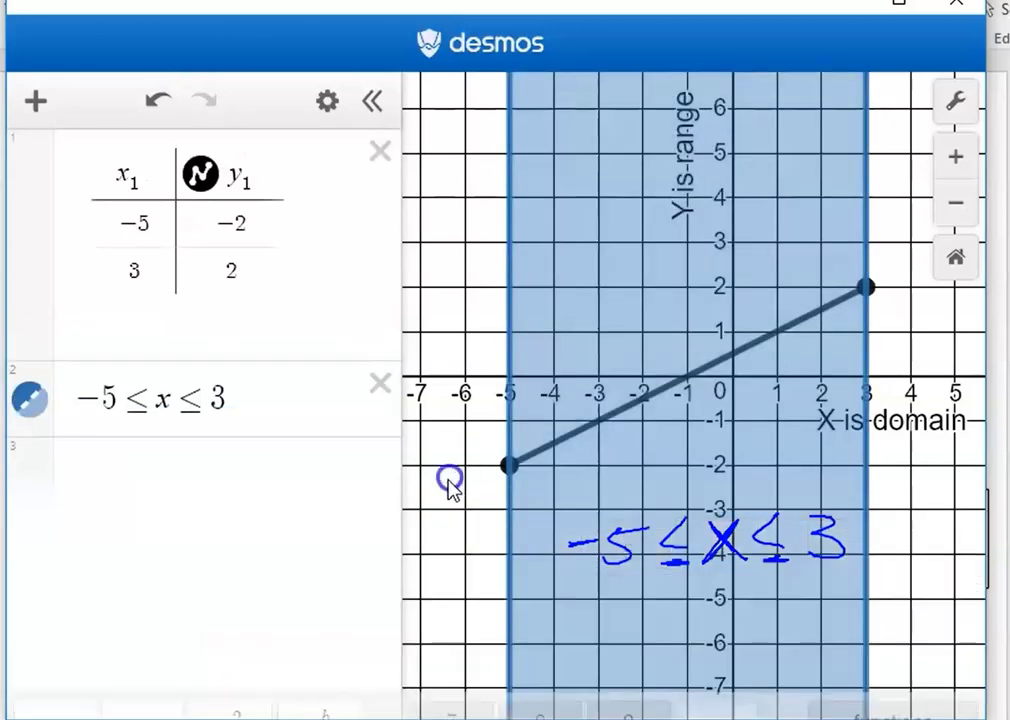
click(448, 484)
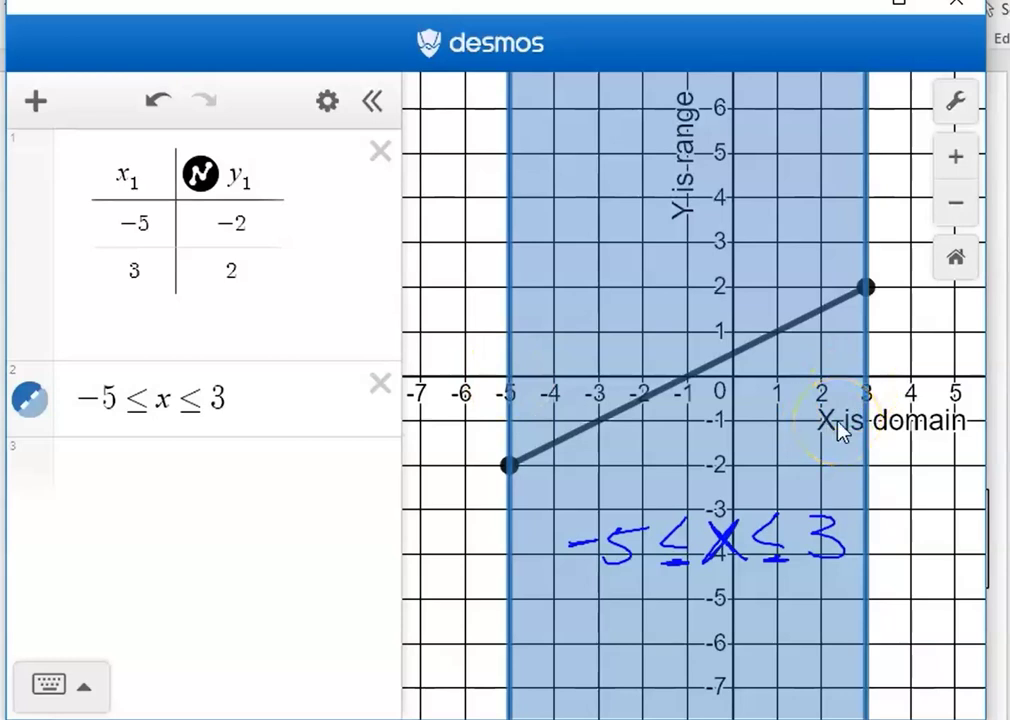
Hide the domain inequality's shading, start a third expression, and erase the handwritten inequality
click(29, 399)
click(133, 470)
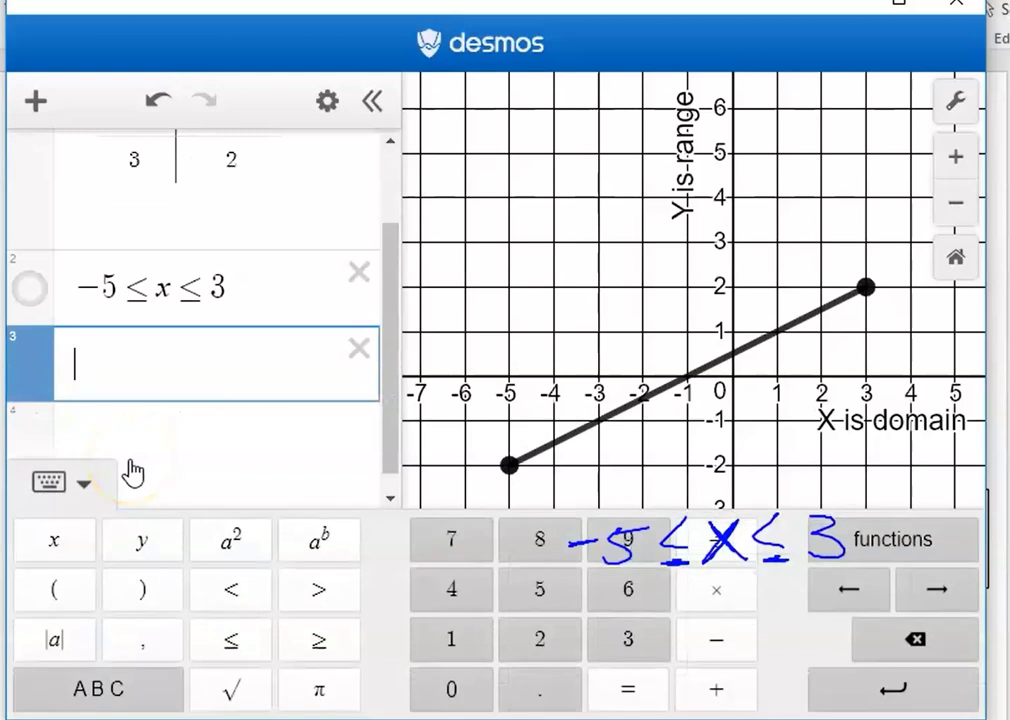
mouse_move(699, 500)
mouse_down()
mouse_move(712, 561)
mouse_move(690, 558)
mouse_move(821, 531)
mouse_move(827, 585)
mouse_move(794, 388)
mouse_up()
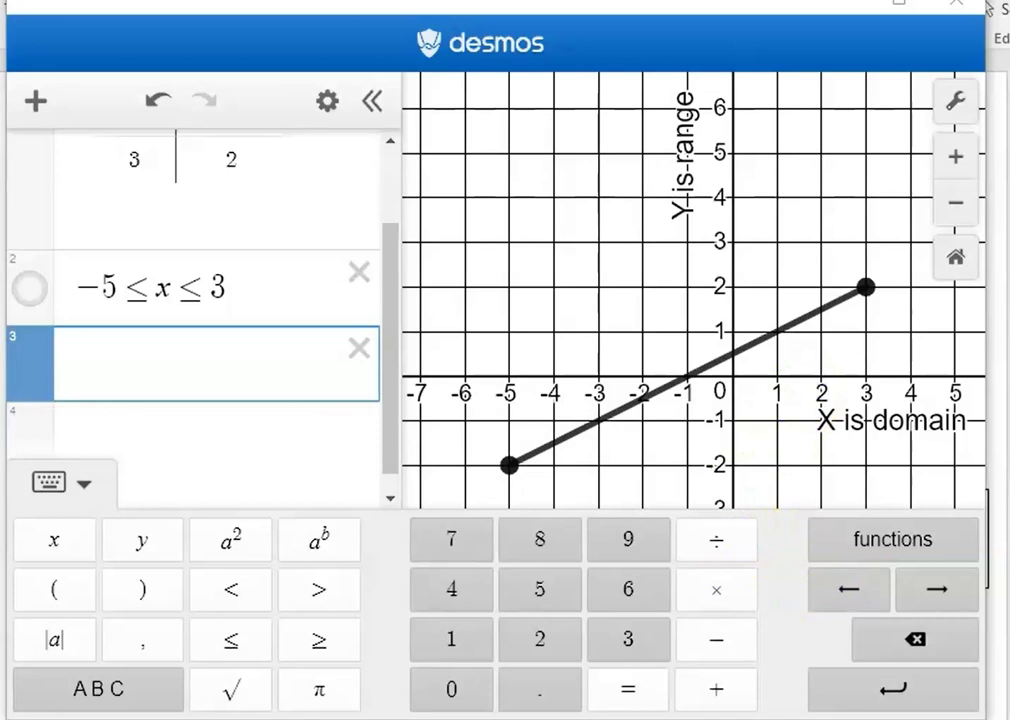
Circle the "Y is range" label in blue and highlight the whole y-axis in green
click(464, 456)
click(676, 86)
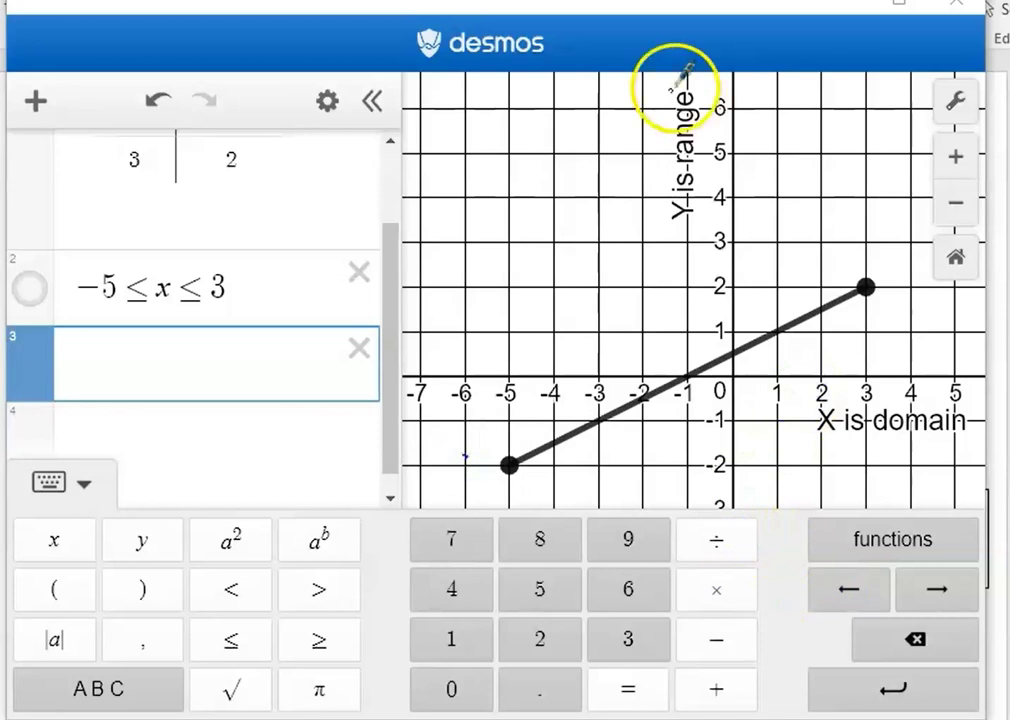
mouse_move(676, 86)
mouse_down()
mouse_move(658, 240)
mouse_move(697, 80)
mouse_move(655, 104)
mouse_up()
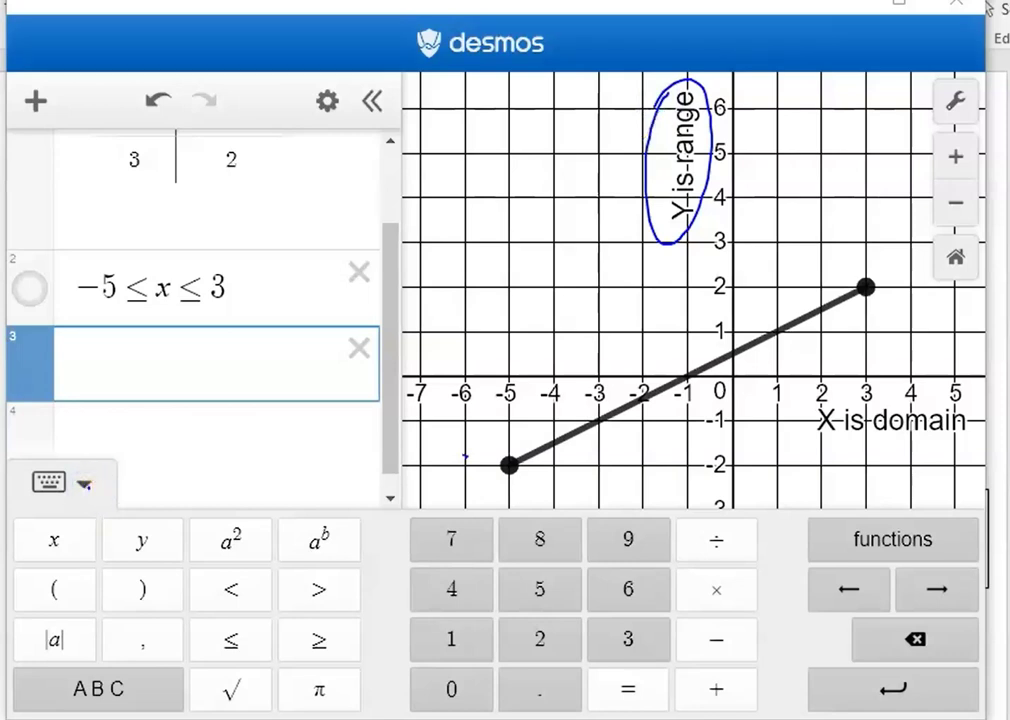
click(84, 487)
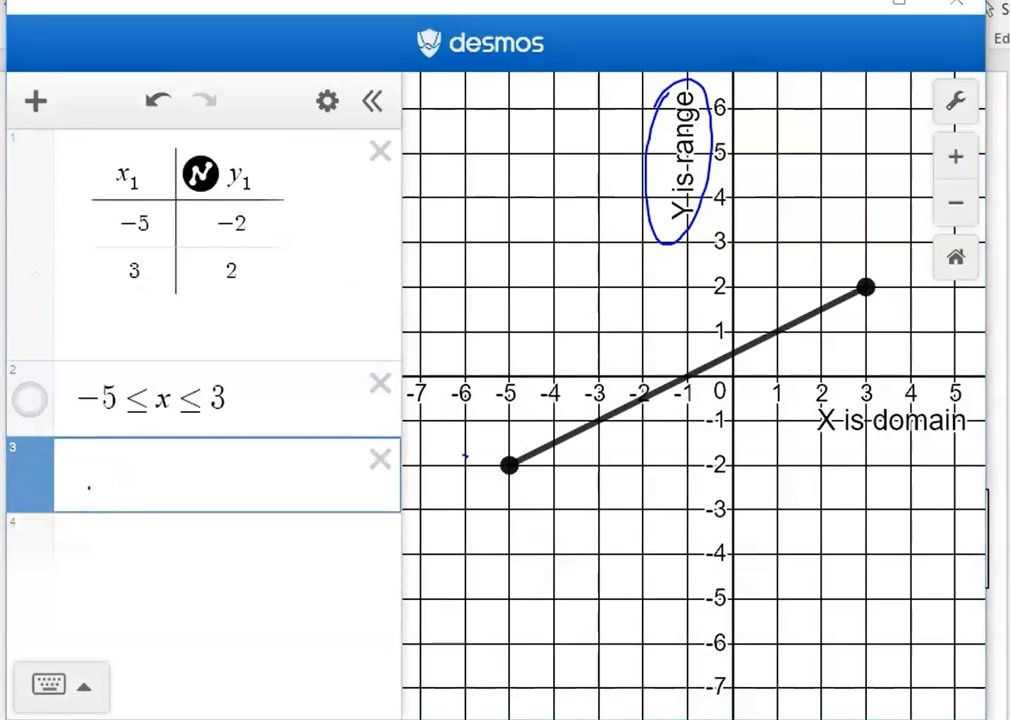
click(690, 102)
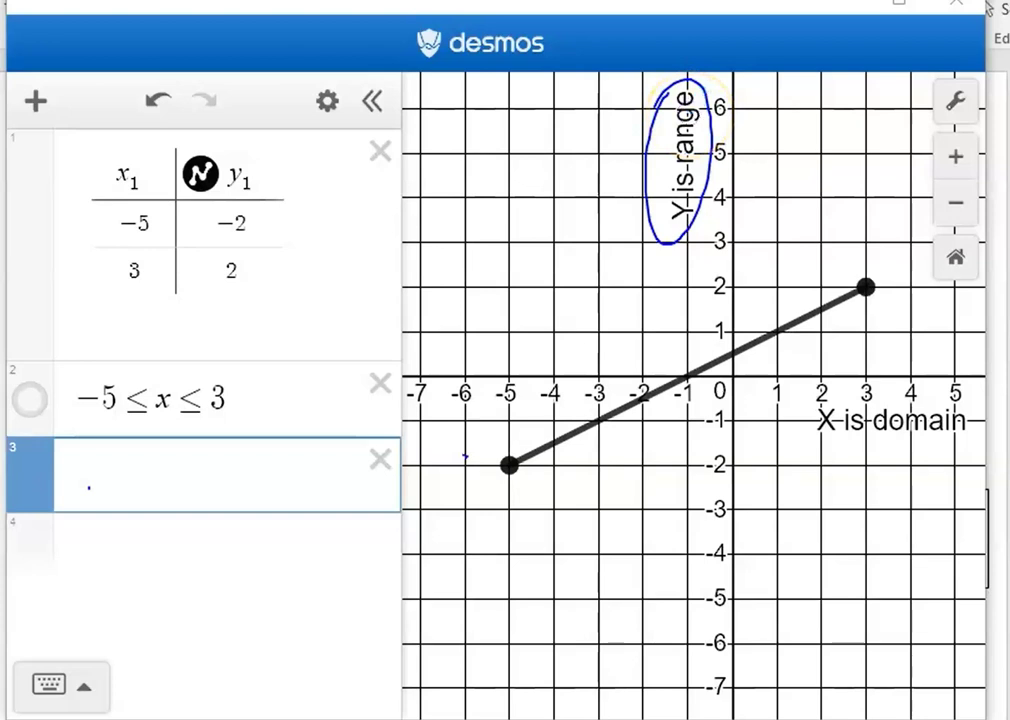
drag(726, 74, 728, 710)
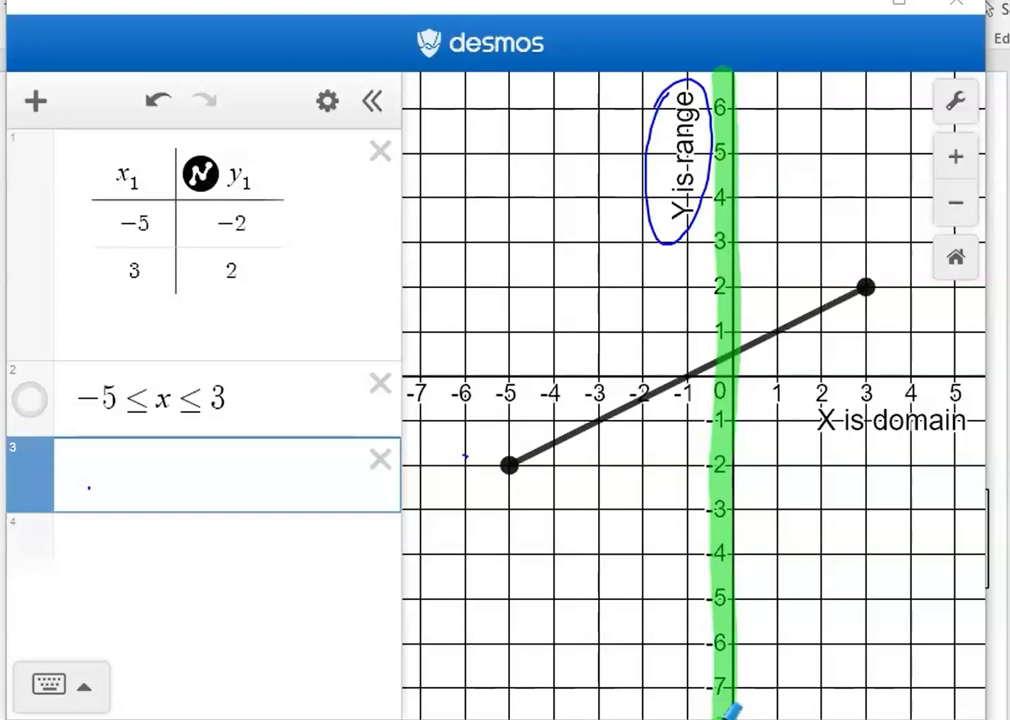
Highlight in green from the y-axis at -2 to the segment's lower endpoint and from 2 to its upper endpoint
drag(740, 465, 513, 467)
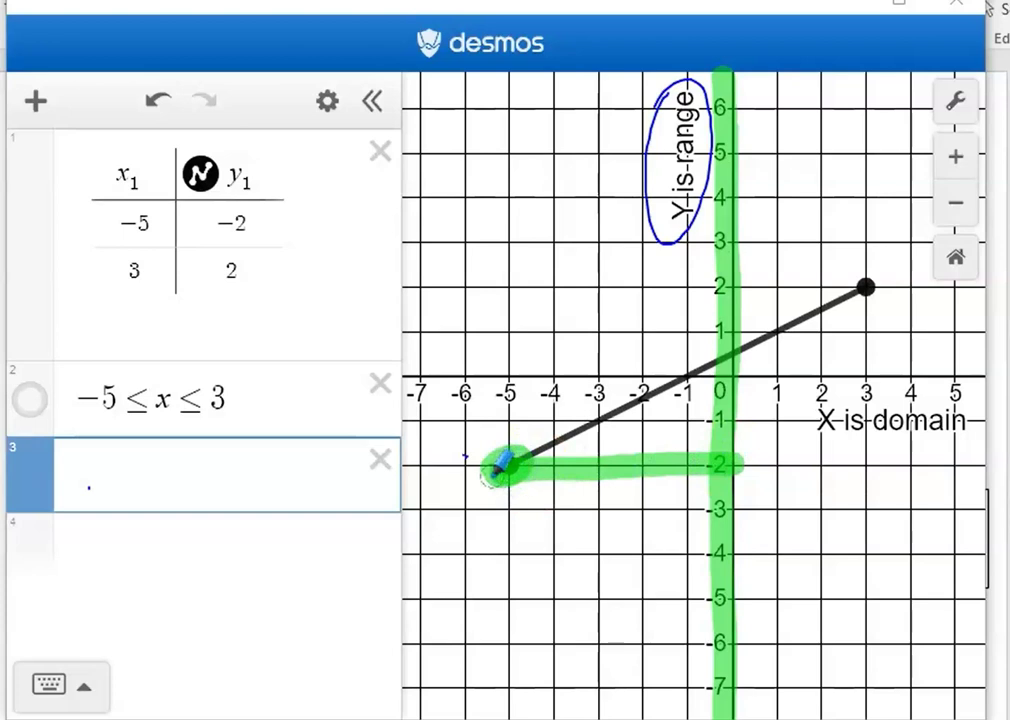
drag(720, 288, 866, 287)
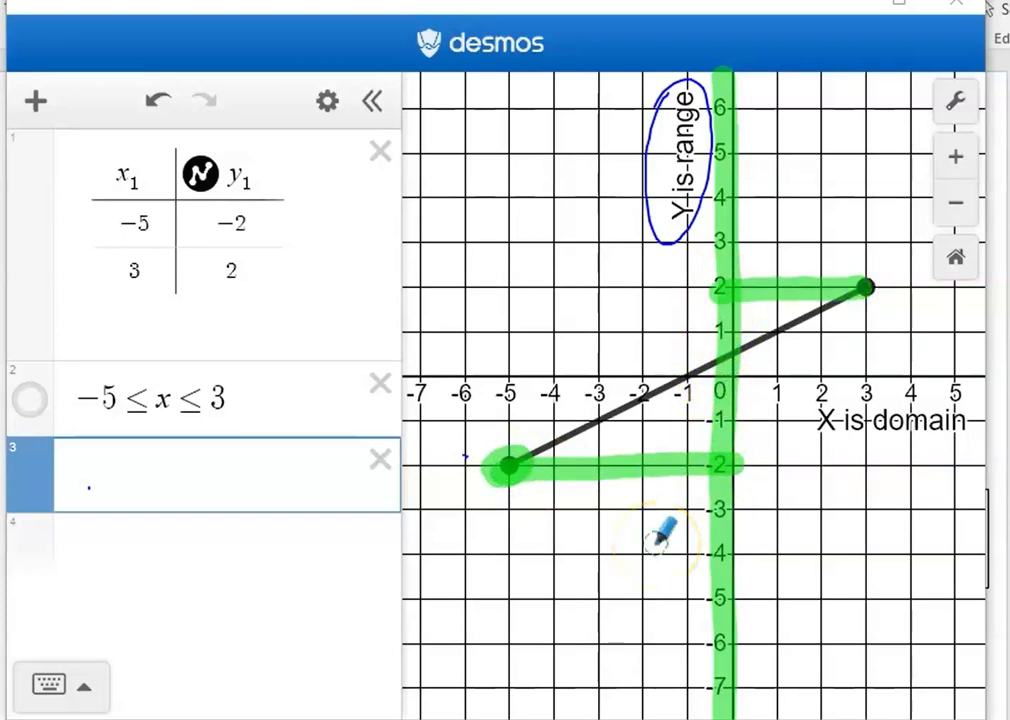
click(674, 133)
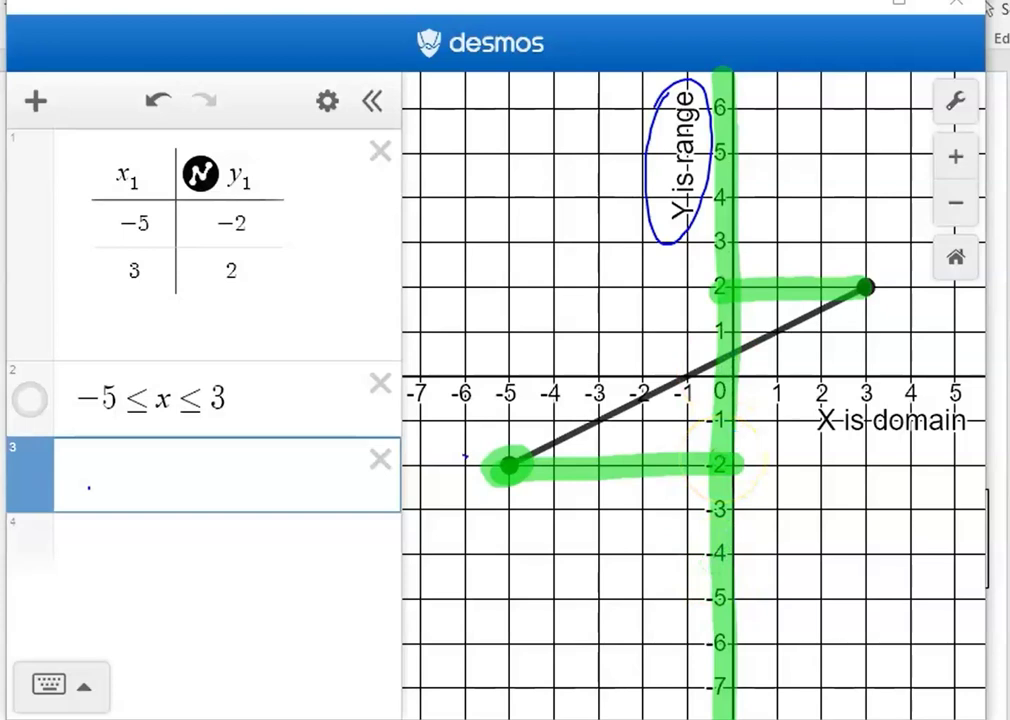
Handwrite the range -2 ≤ y ≤ 2 in blue below the "X is domain" label and scribble over the y-axis between 2 and -2
mouse_move(768, 518)
mouse_down()
mouse_move(811, 503)
mouse_move(840, 545)
mouse_up()
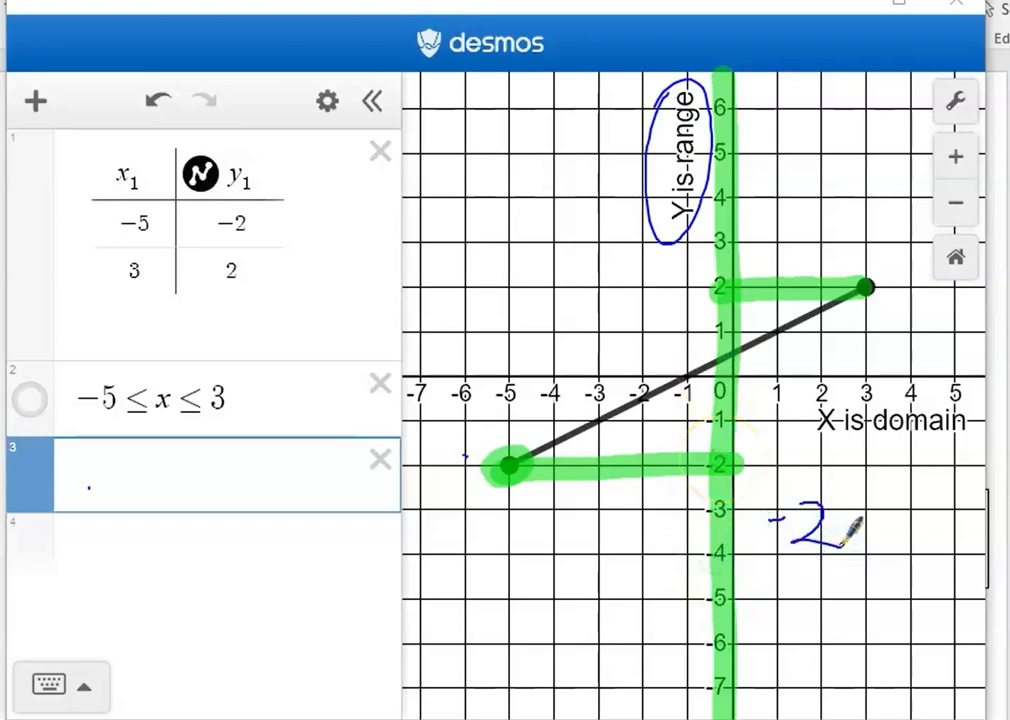
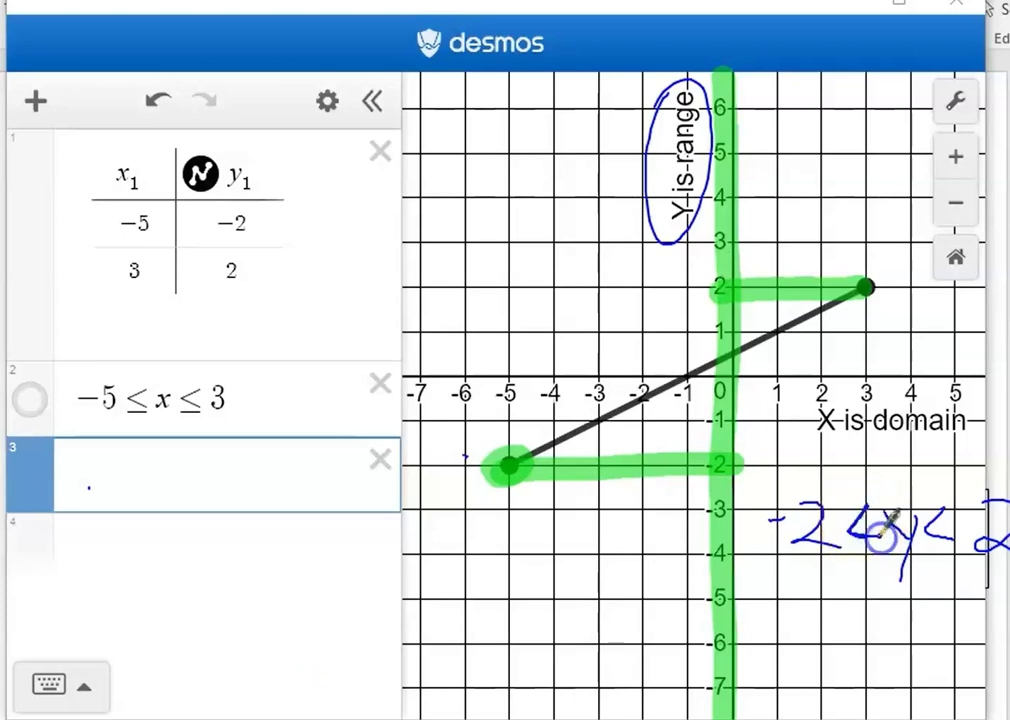
click(659, 468)
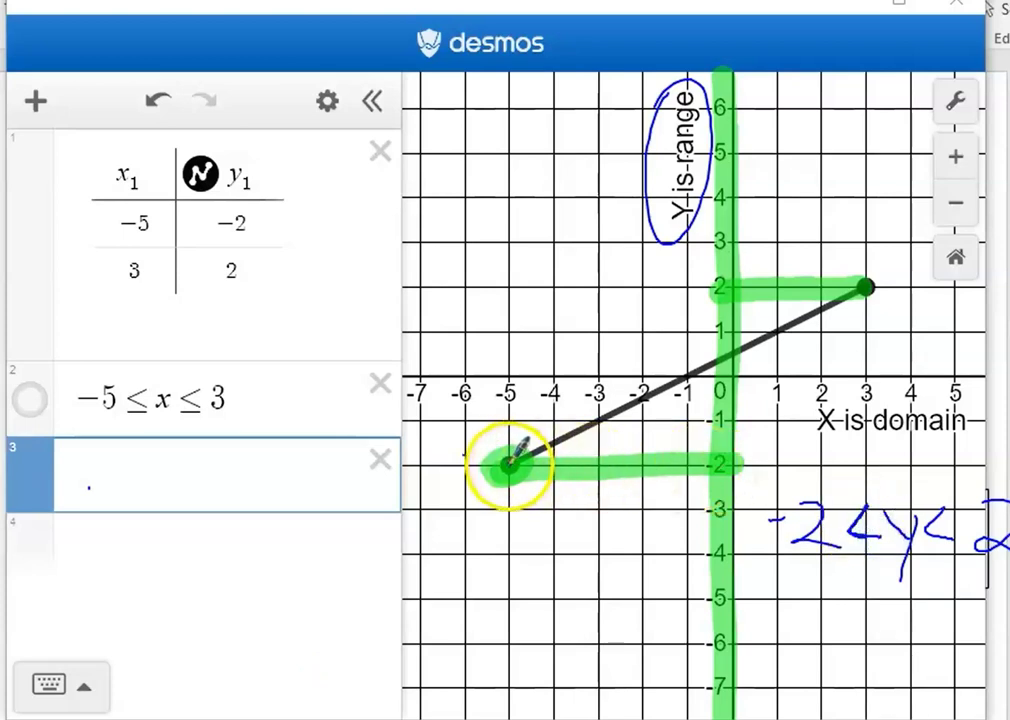
drag(856, 547, 876, 546)
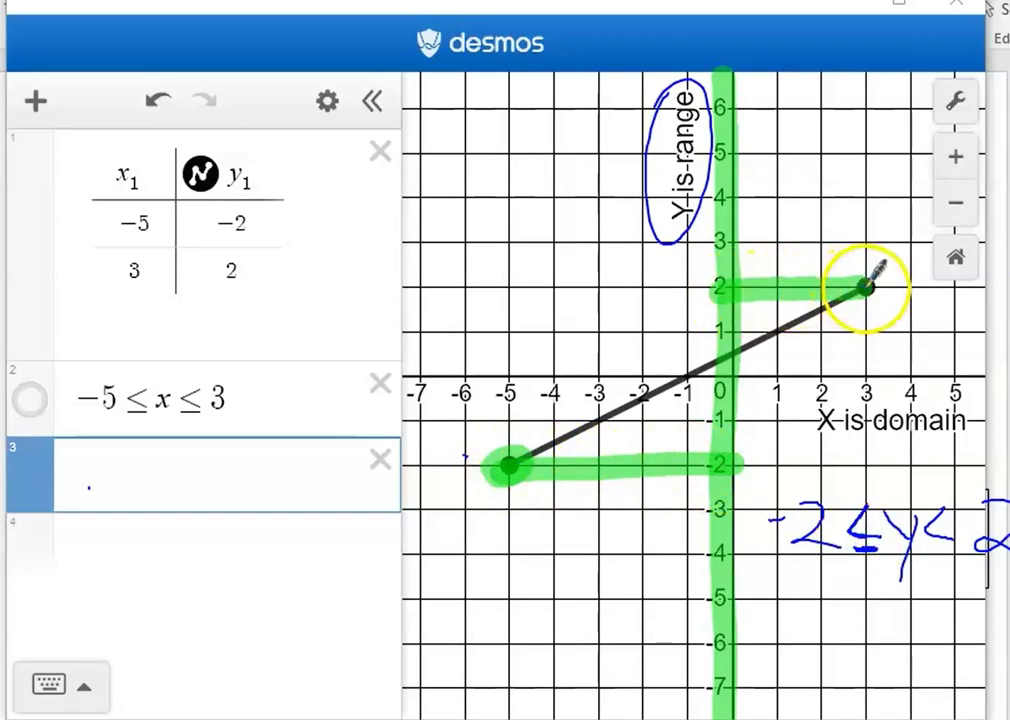
drag(936, 546, 954, 541)
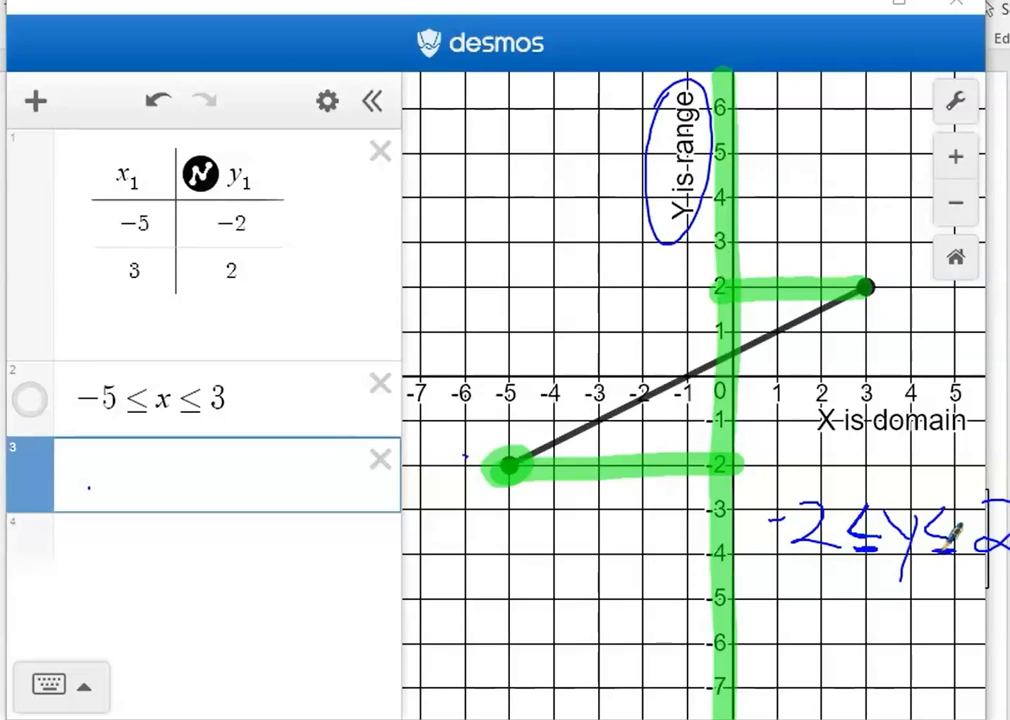
click(975, 550)
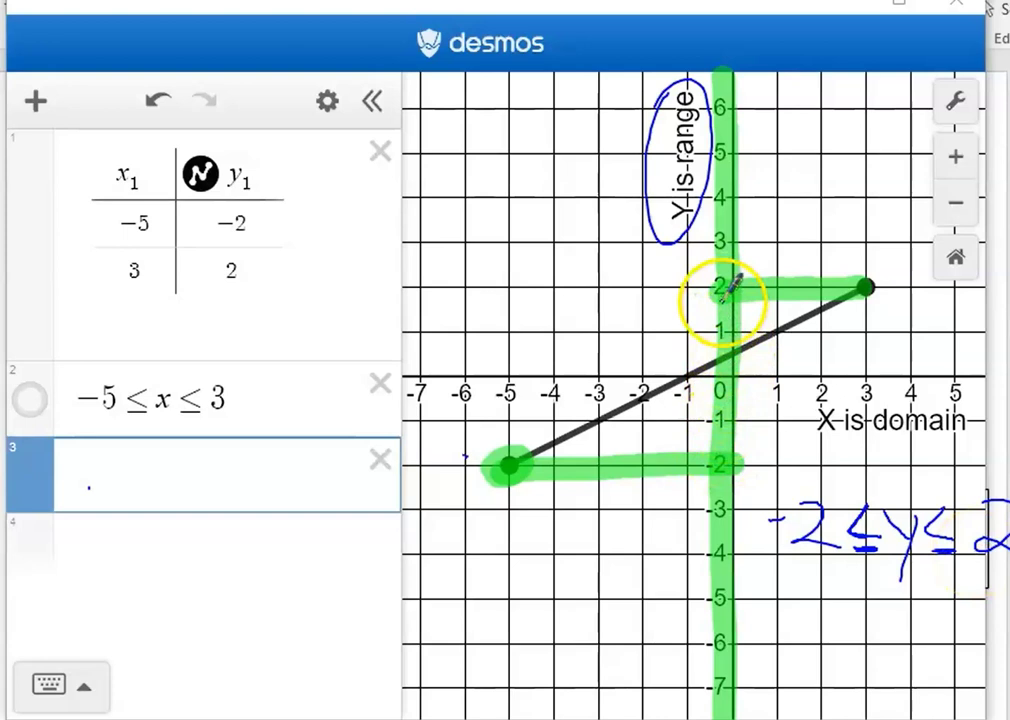
mouse_move(739, 297)
mouse_down()
mouse_move(722, 325)
mouse_move(743, 356)
mouse_move(723, 394)
mouse_move(740, 432)
mouse_up()
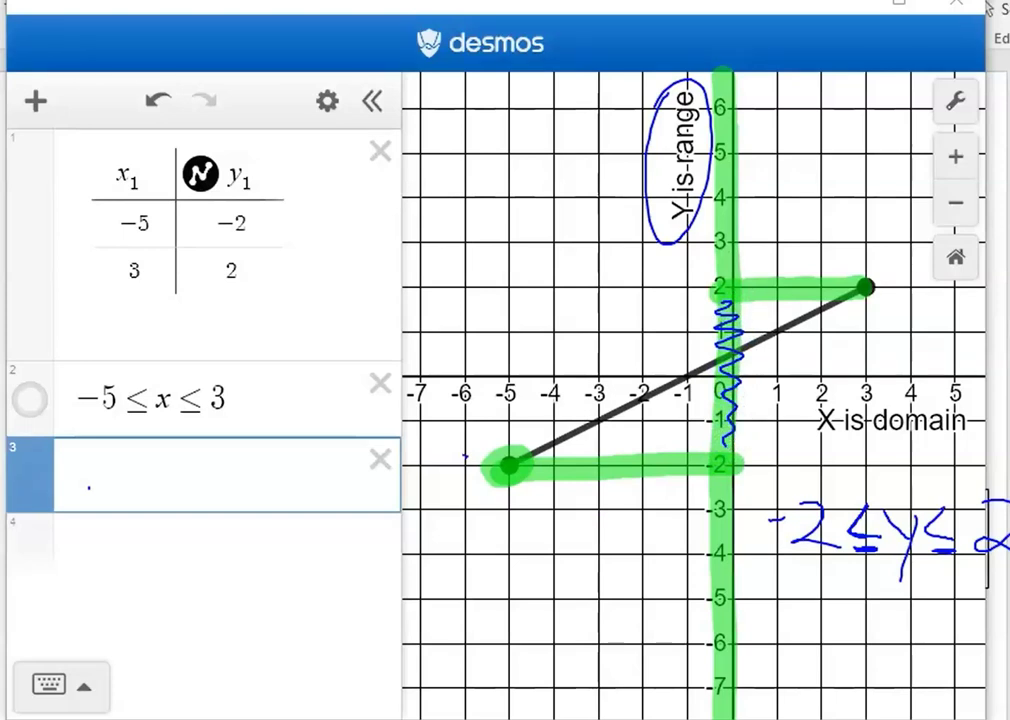
Enter the range inequality -2 ≤ y ≤ 2 as the third expression
click(144, 465)
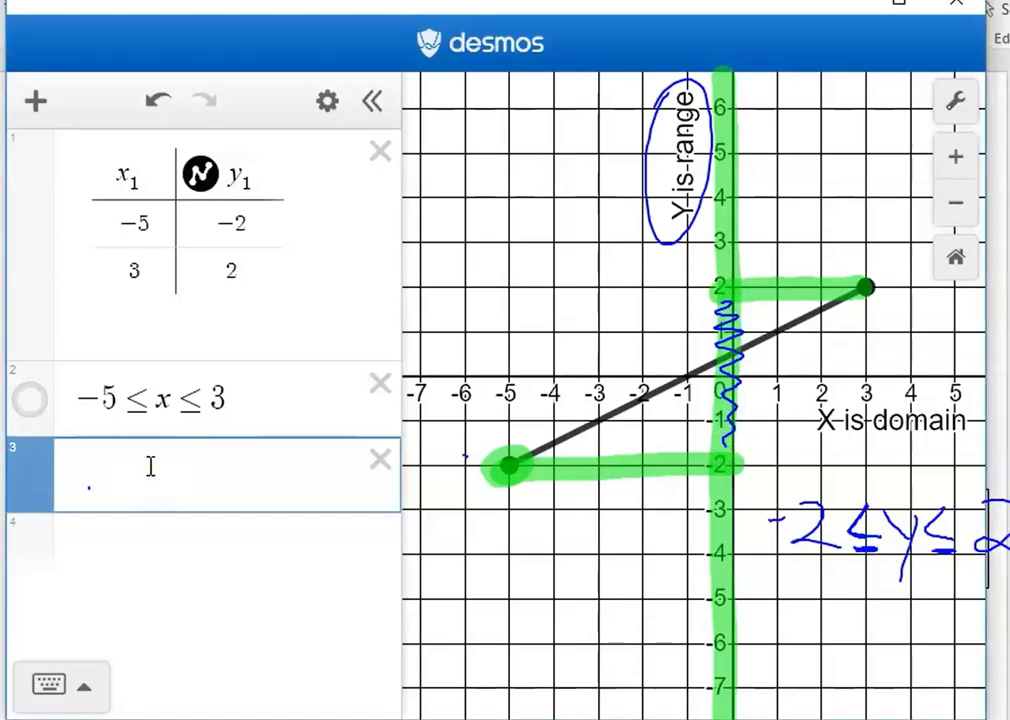
click(99, 684)
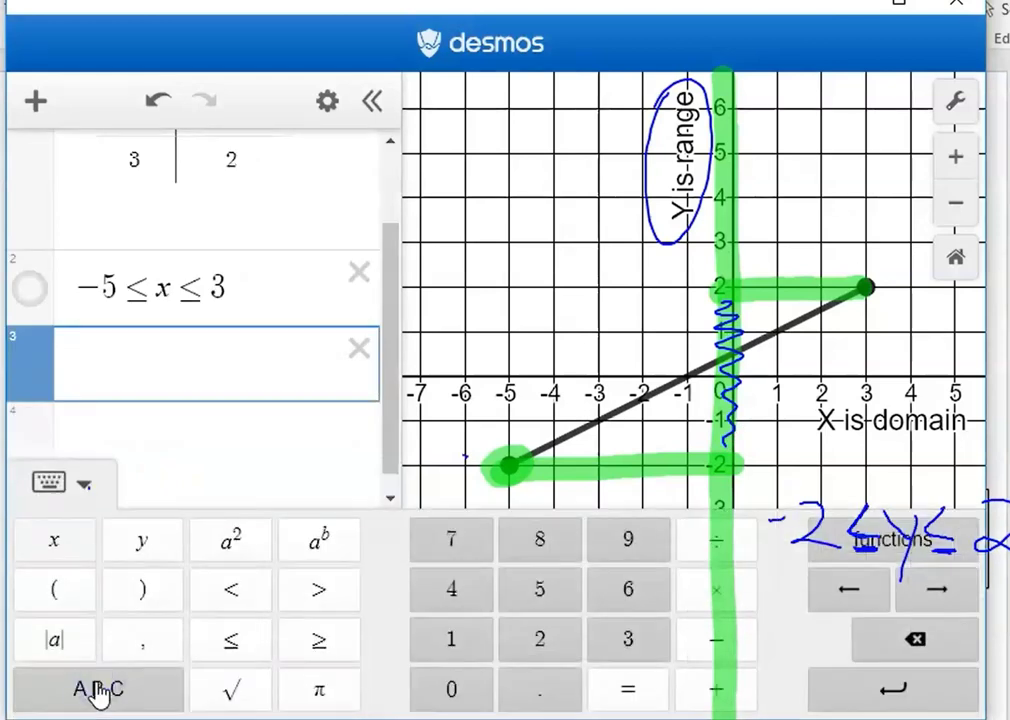
click(703, 645)
click(538, 643)
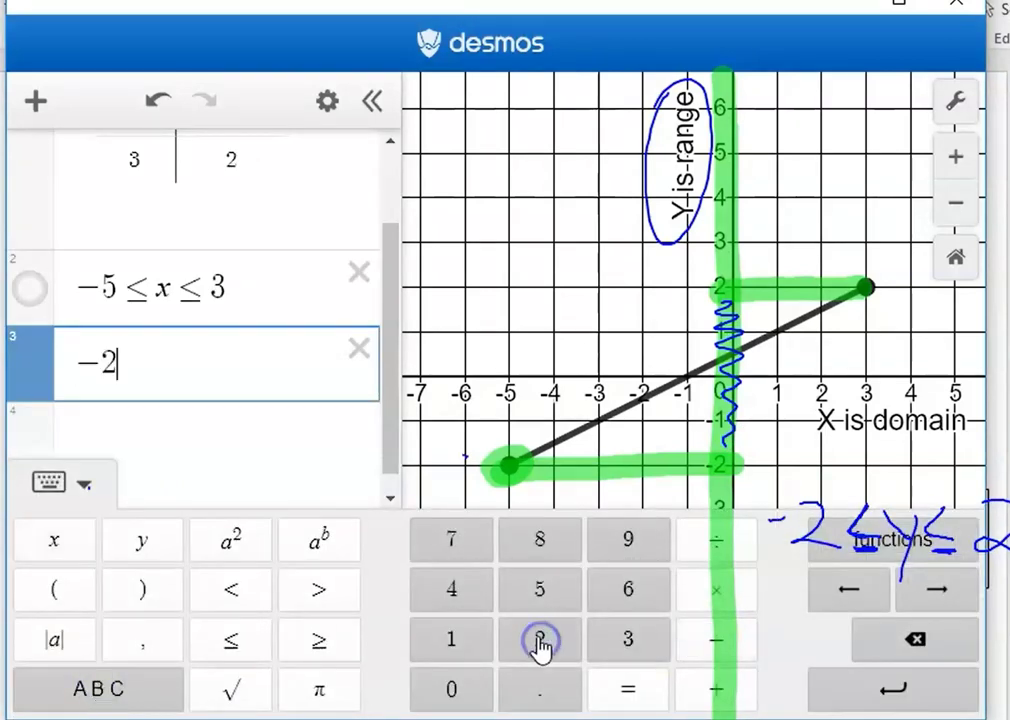
click(231, 639)
click(142, 541)
click(231, 639)
click(538, 643)
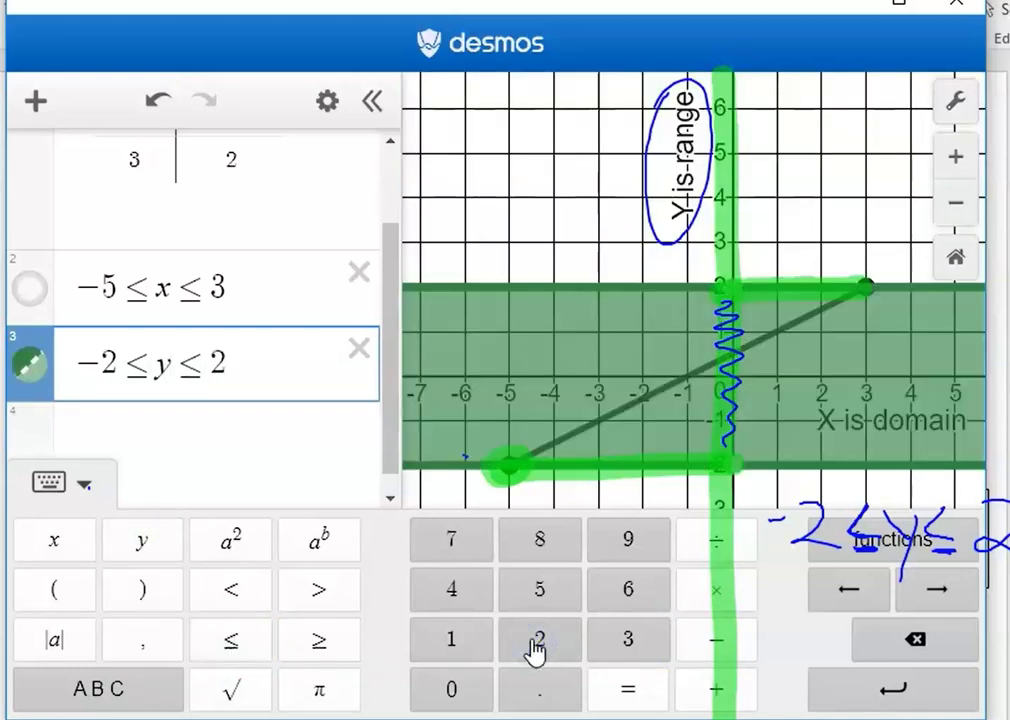
Close the on-screen keypad and erase the green highlight around -2 and 2 on the y-axis
click(468, 232)
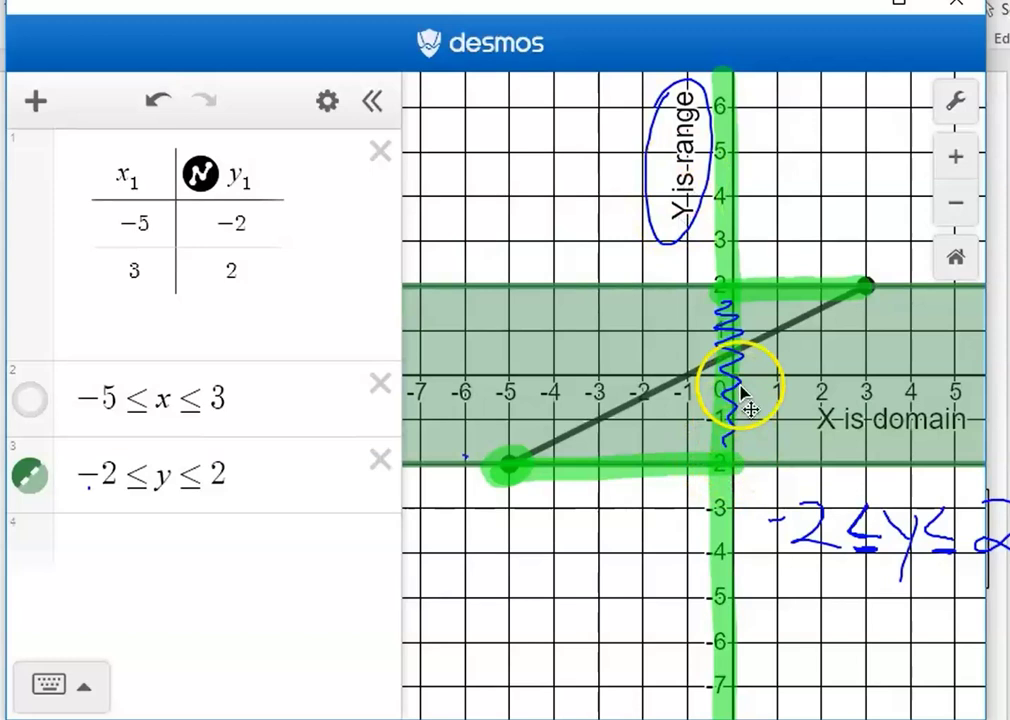
key(e)
drag(733, 462, 733, 277)
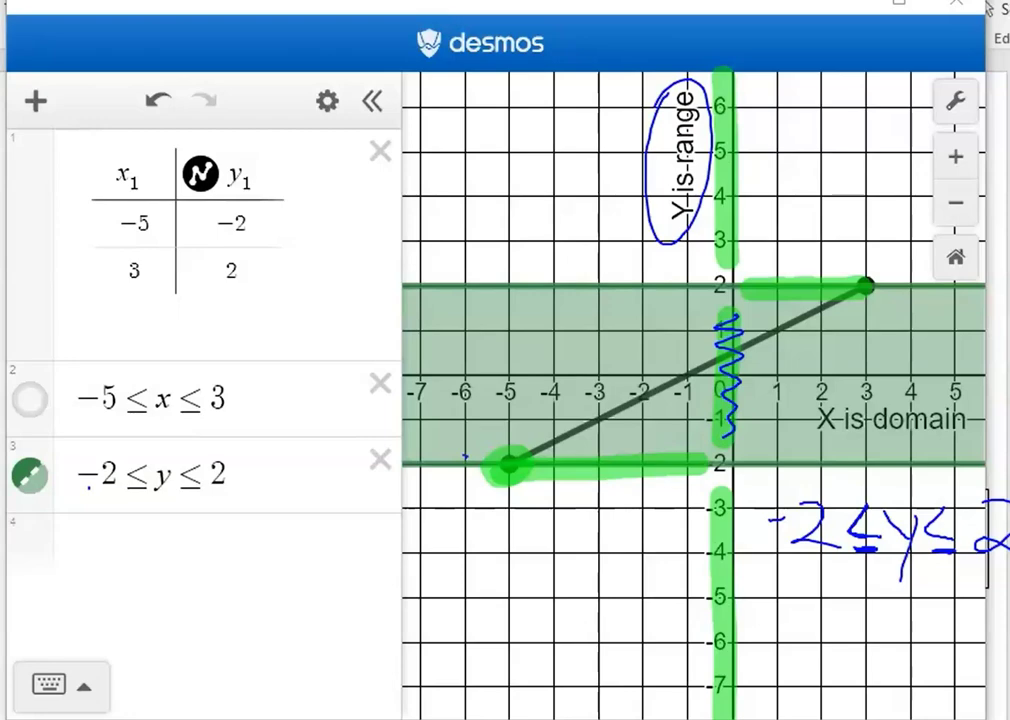
Switch to the Word worksheet to view problem 2, open its segment graph in Desmos, and show the point (-3,2)
click(990, 8)
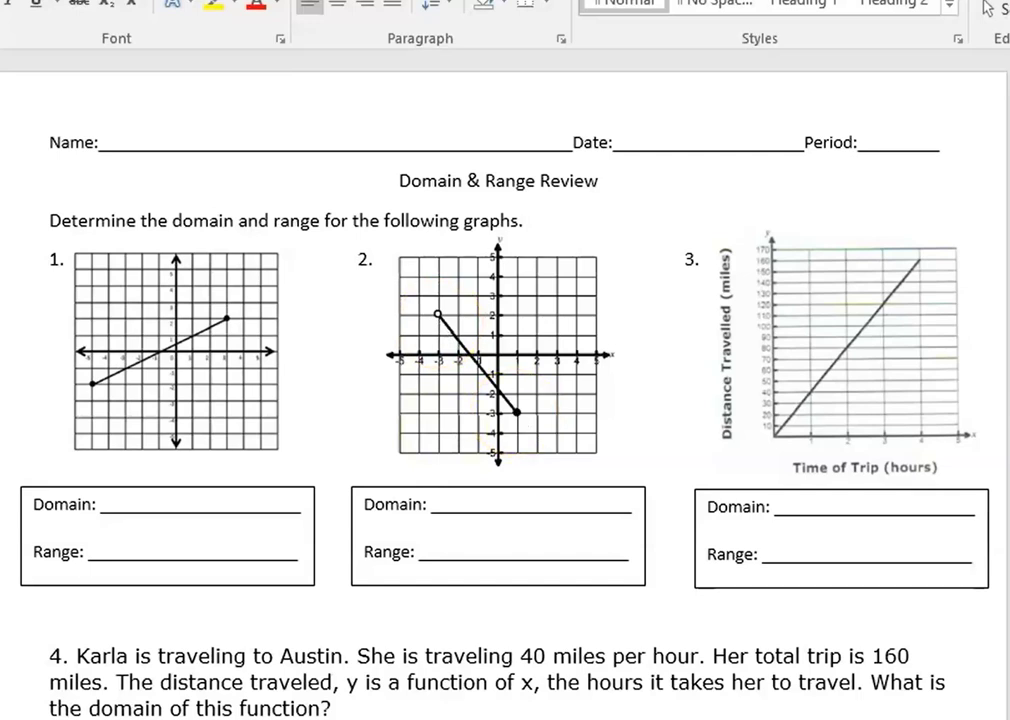
key(alt+Tab)
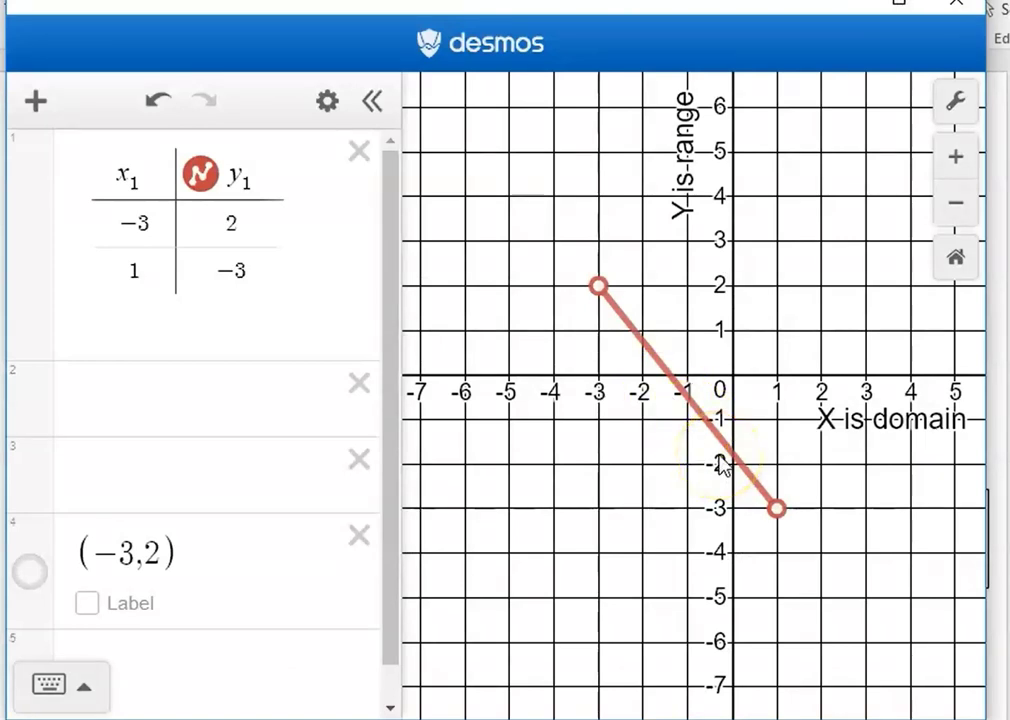
click(31, 572)
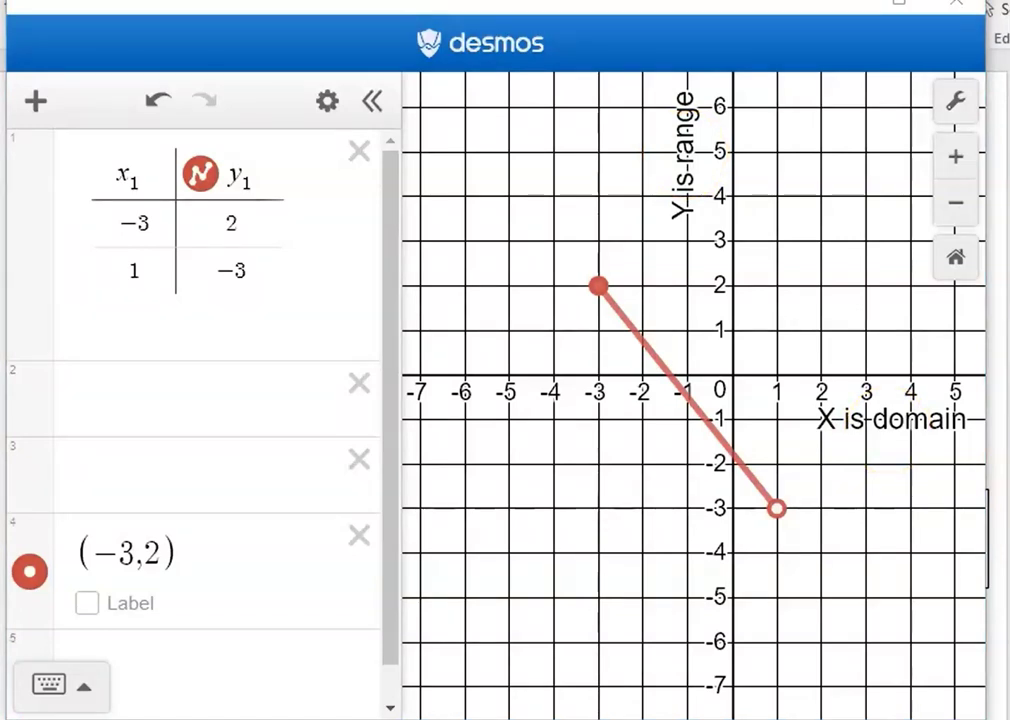
Highlight the x-axis in green from about -4 to 2 and circle each endpoint together with its x-value, -3 and 1
drag(553, 376, 818, 378)
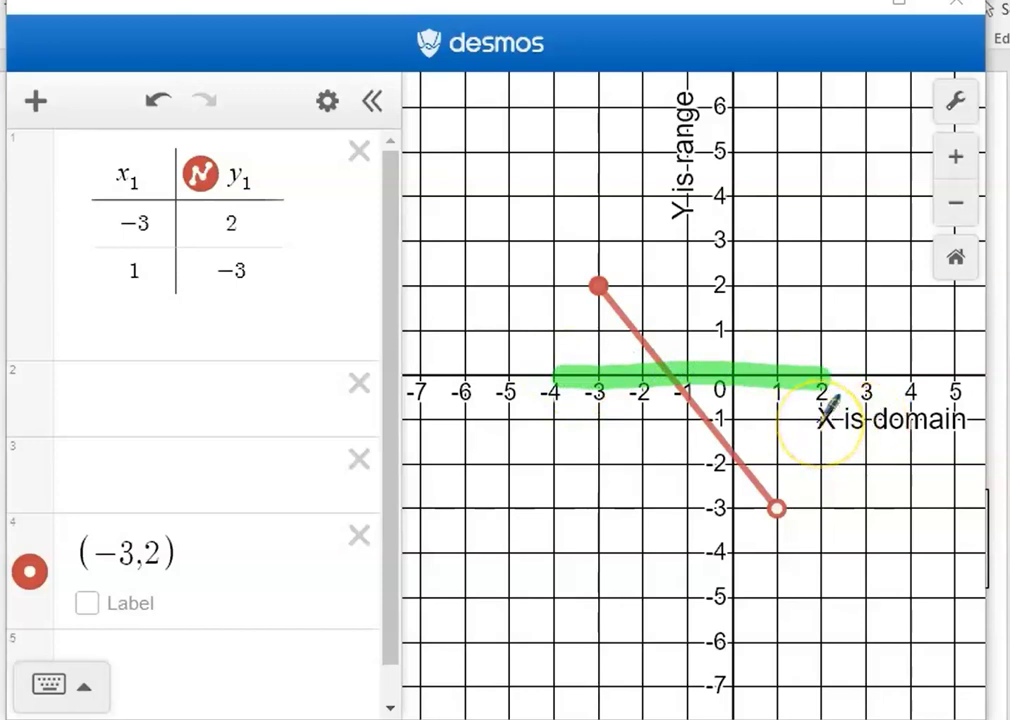
mouse_move(611, 355)
mouse_down()
mouse_move(616, 275)
mouse_move(578, 293)
mouse_move(599, 418)
mouse_move(617, 362)
mouse_up()
mouse_move(762, 355)
mouse_down()
mouse_move(759, 460)
mouse_move(780, 531)
mouse_move(796, 401)
mouse_move(771, 354)
mouse_up()
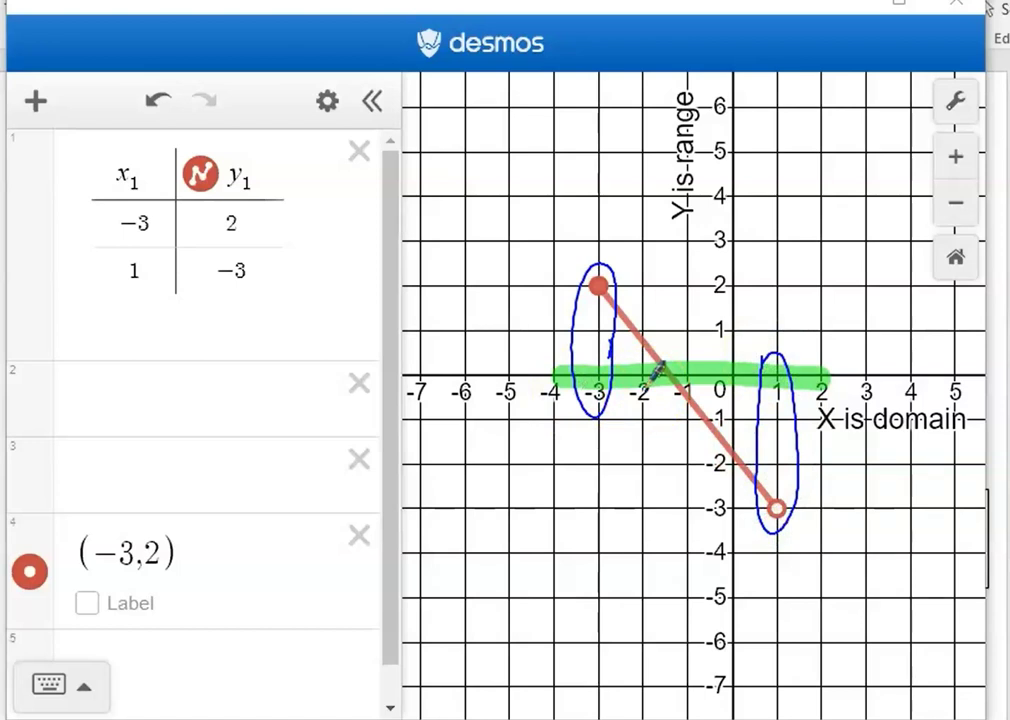
Handwrite the domain -3 ≤ x < 1 in blue below the segment and circle it
drag(494, 579, 515, 577)
drag(533, 566, 538, 600)
drag(684, 562, 685, 604)
mouse_move(604, 566)
mouse_down()
mouse_move(628, 590)
mouse_move(623, 559)
mouse_move(597, 598)
mouse_up()
drag(668, 556, 662, 584)
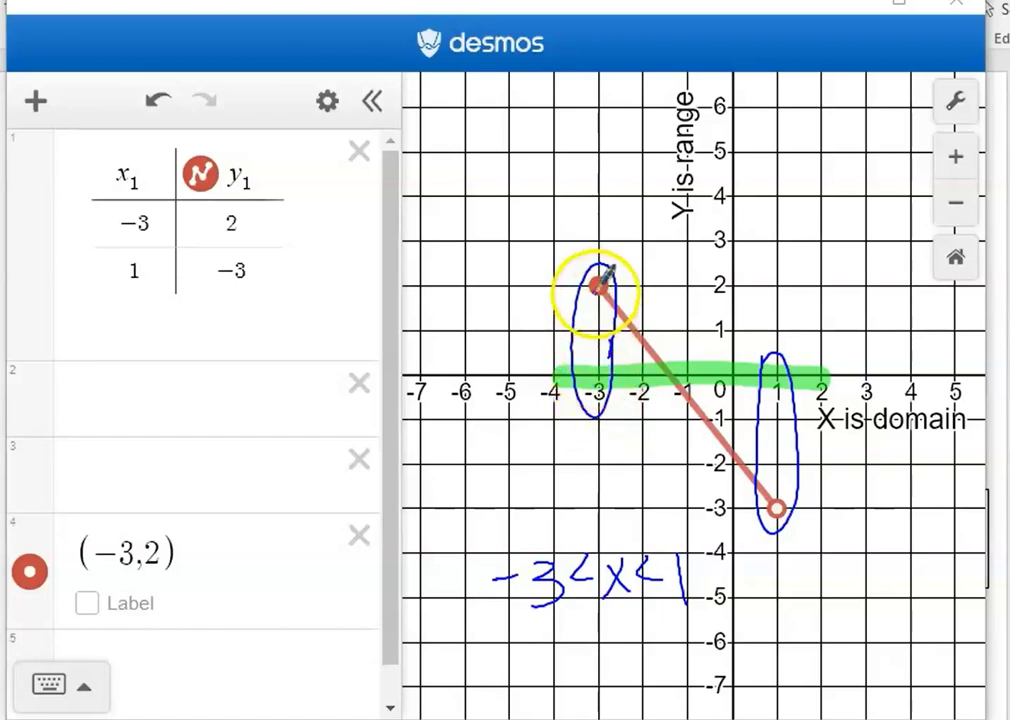
drag(574, 587, 594, 579)
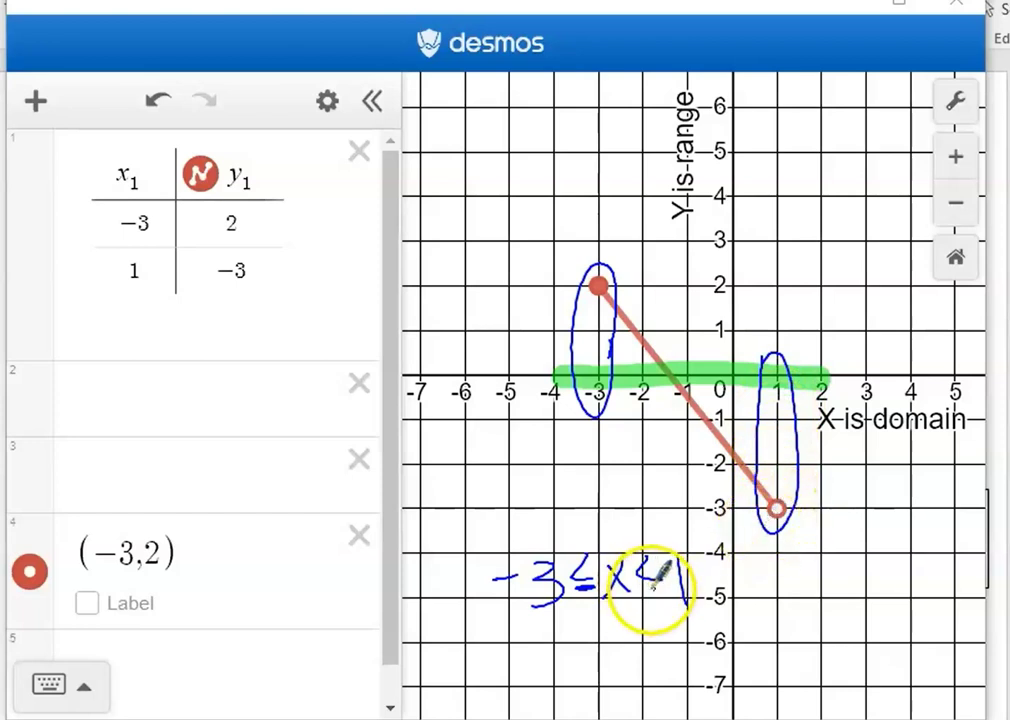
mouse_move(495, 545)
mouse_down()
mouse_move(480, 555)
mouse_move(701, 591)
mouse_move(510, 535)
mouse_up()
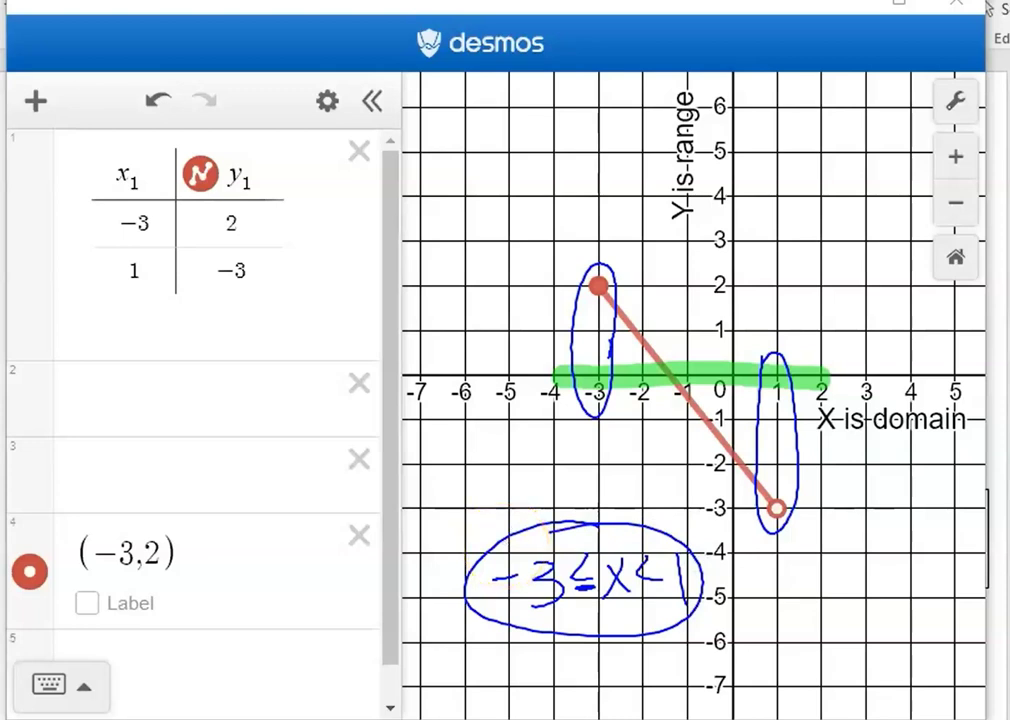
Enter the domain inequality -3 ≤ x < 1 as the second expression and close the on-screen keypad
click(145, 395)
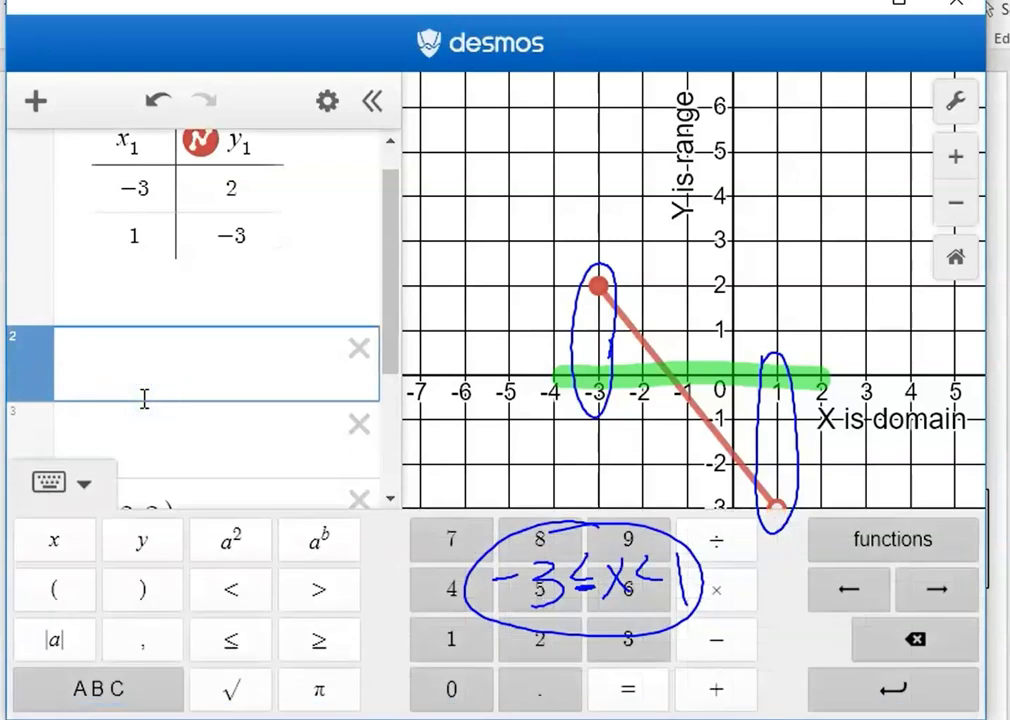
click(716, 640)
click(624, 650)
click(232, 645)
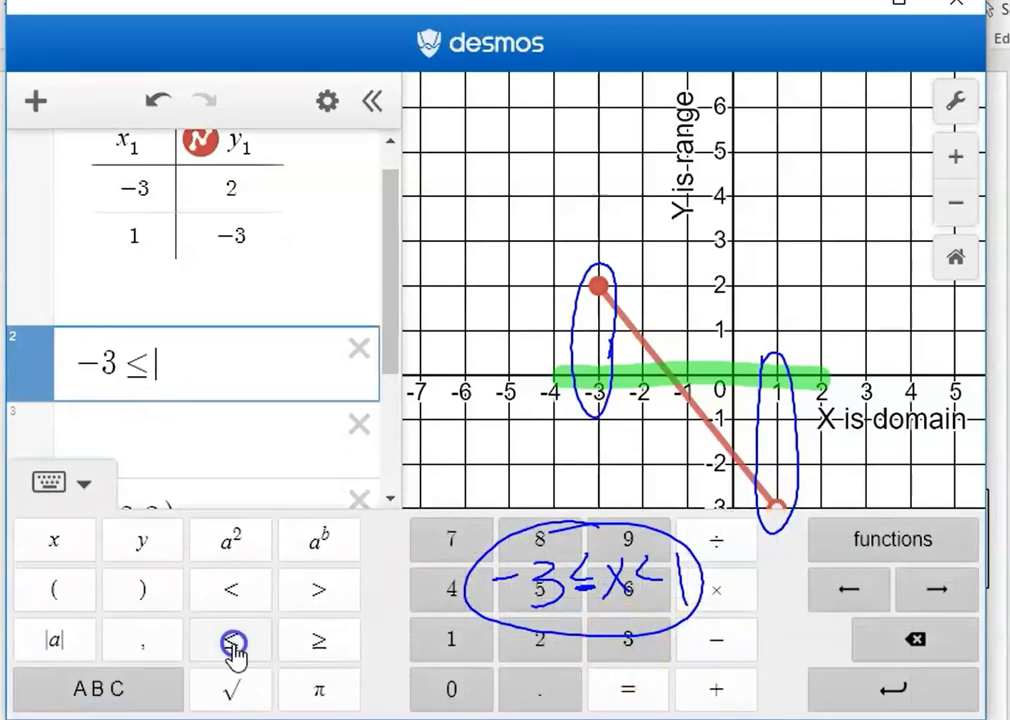
click(70, 541)
click(232, 590)
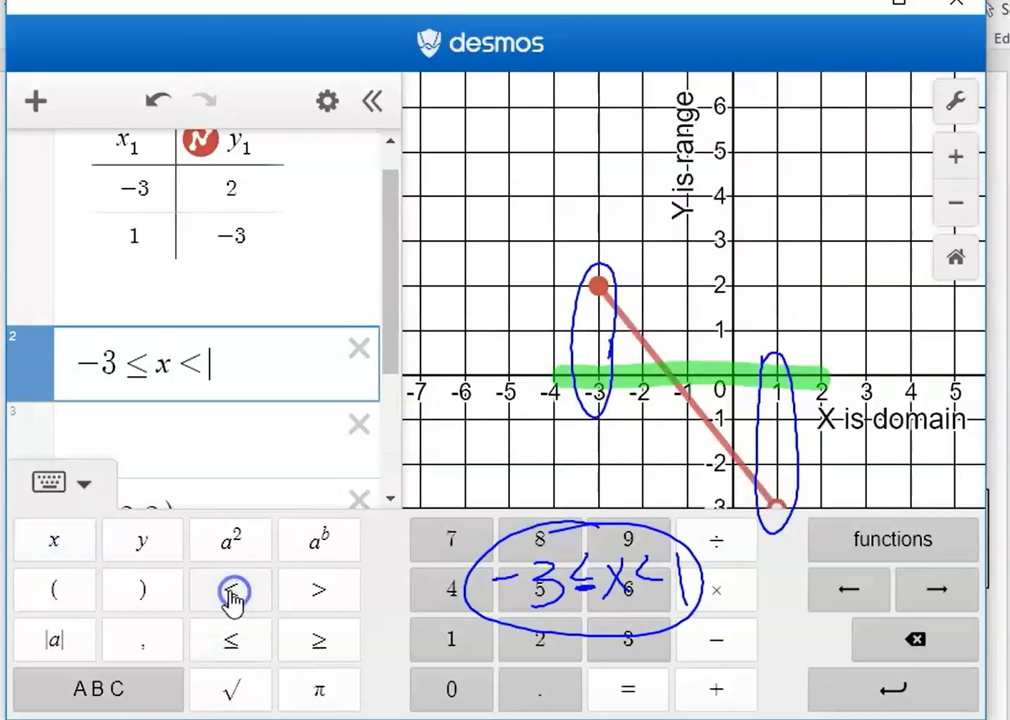
click(446, 645)
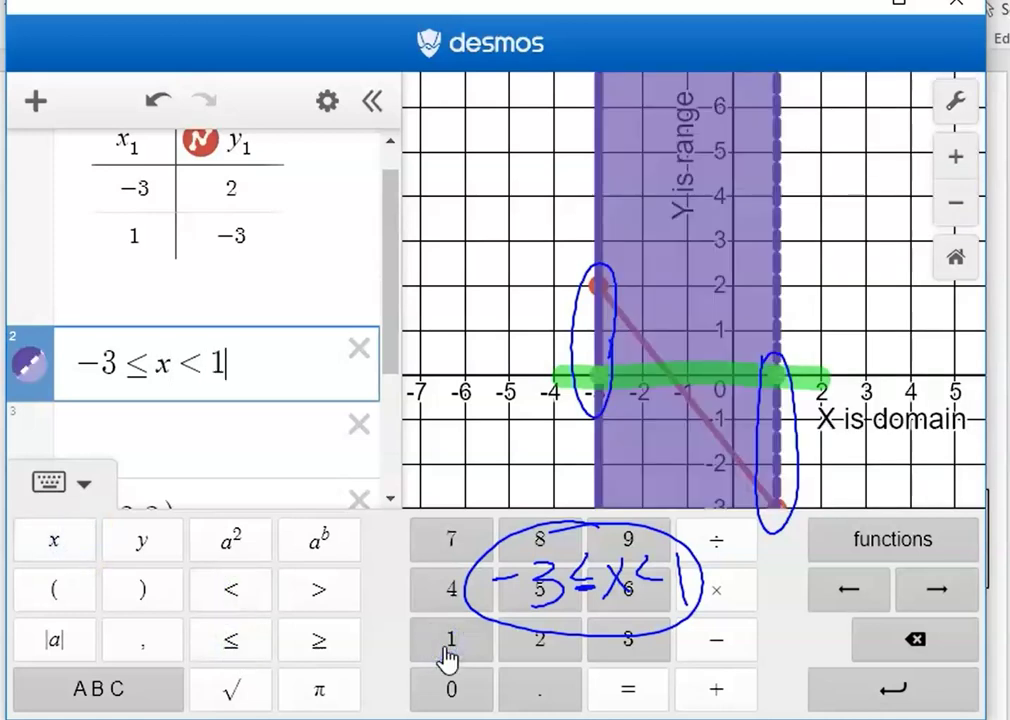
click(496, 467)
Erase the x-axis highlight, endpoint circles and handwritten domain, and hide the domain inequality's shading
mouse_move(598, 320)
mouse_down()
mouse_move(591, 286)
mouse_move(642, 354)
mouse_move(755, 356)
mouse_move(784, 378)
mouse_move(760, 537)
mouse_up()
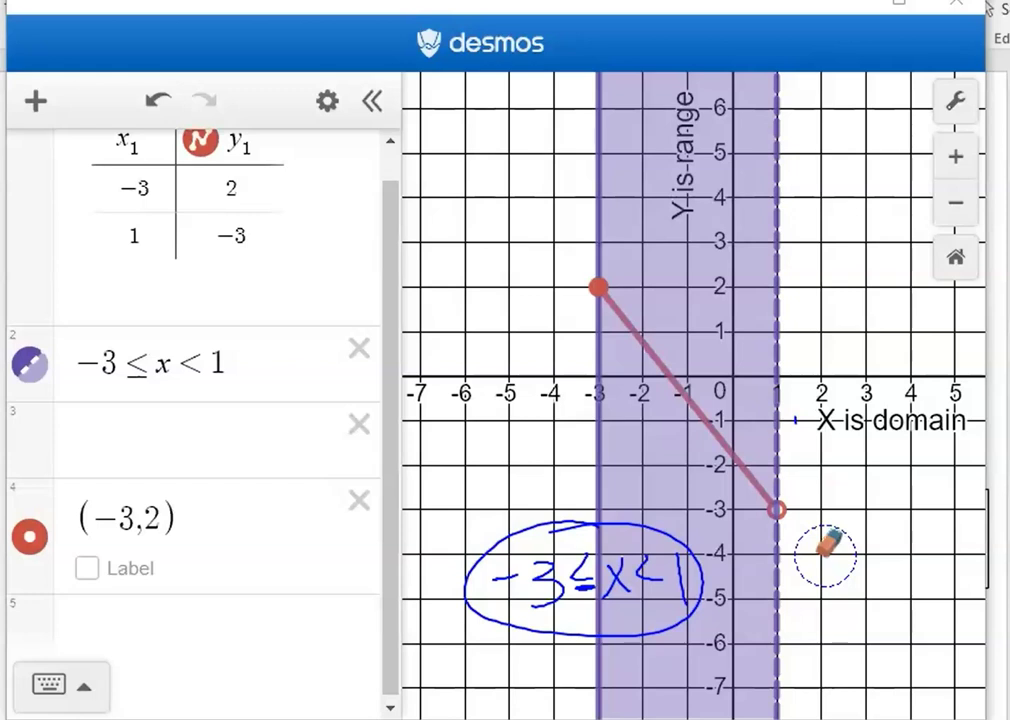
mouse_move(609, 379)
mouse_down()
mouse_move(766, 379)
mouse_move(773, 368)
mouse_move(827, 413)
mouse_move(800, 417)
mouse_move(910, 412)
mouse_up()
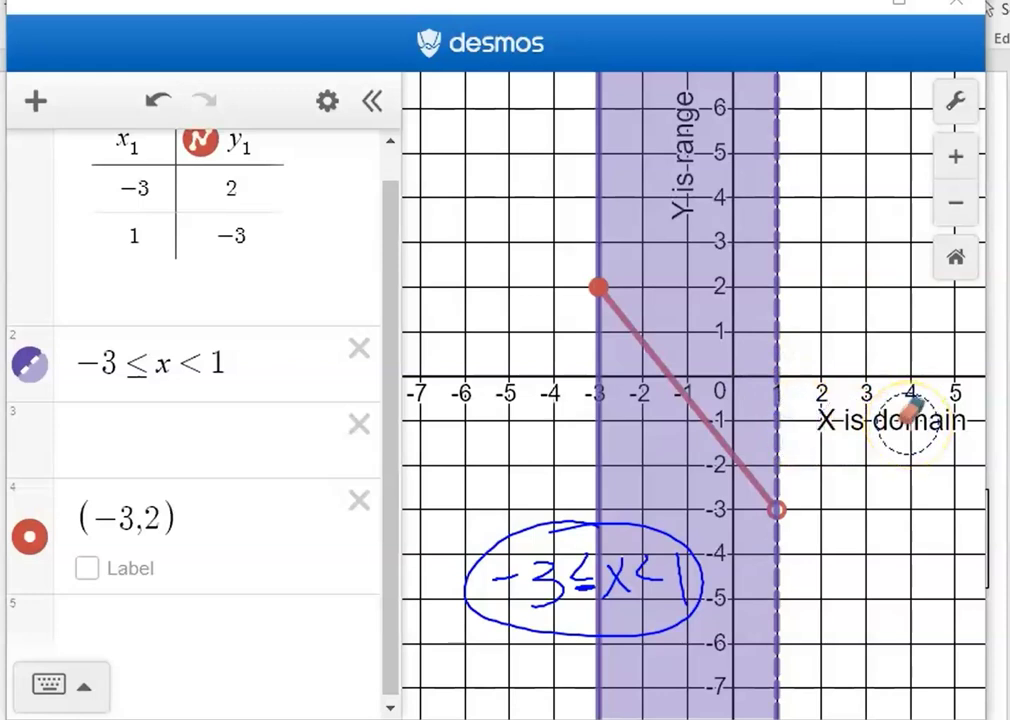
mouse_move(117, 367)
mouse_down()
mouse_move(197, 380)
mouse_move(240, 360)
mouse_up()
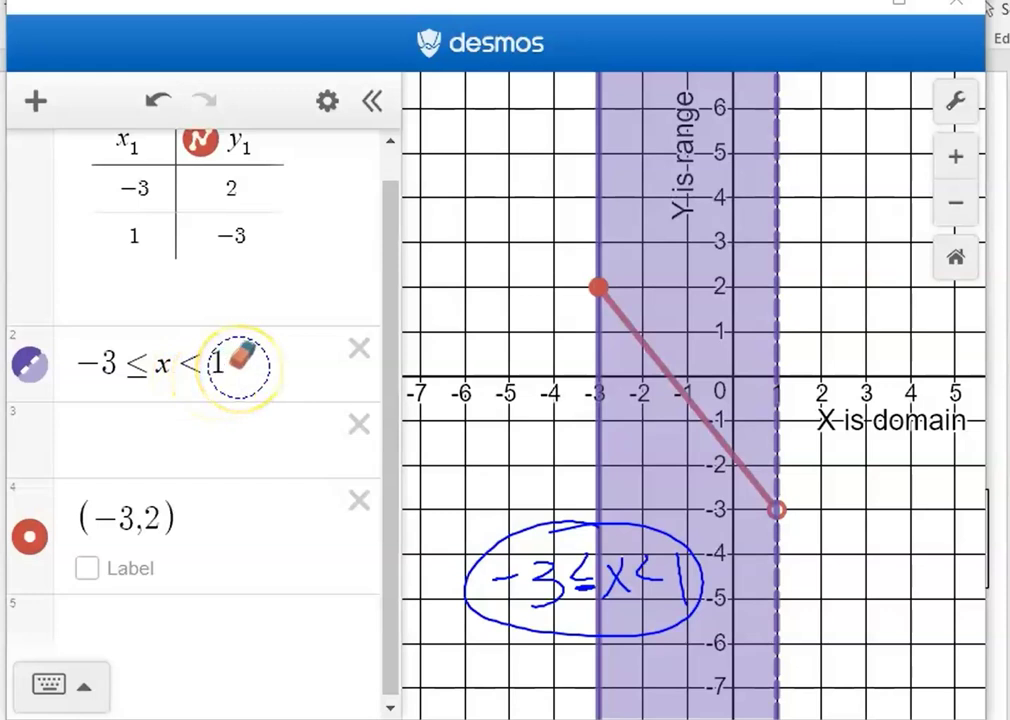
mouse_move(500, 541)
mouse_down()
mouse_move(628, 515)
mouse_move(612, 553)
mouse_move(556, 591)
mouse_move(652, 563)
mouse_move(648, 619)
mouse_move(692, 629)
mouse_move(554, 607)
mouse_move(594, 630)
mouse_up()
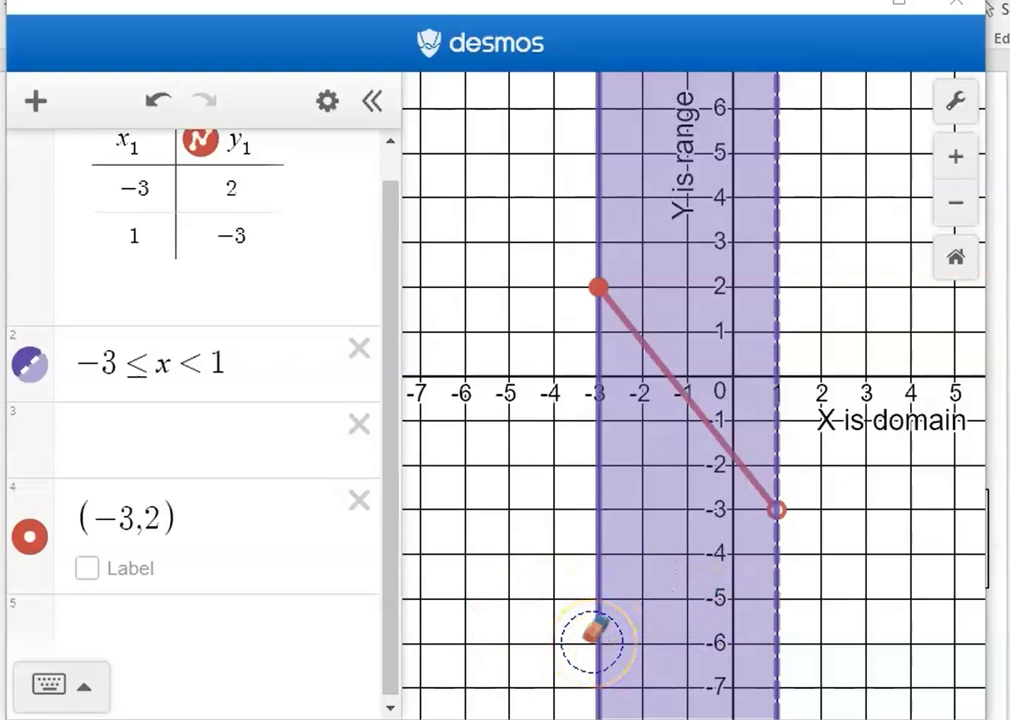
click(30, 365)
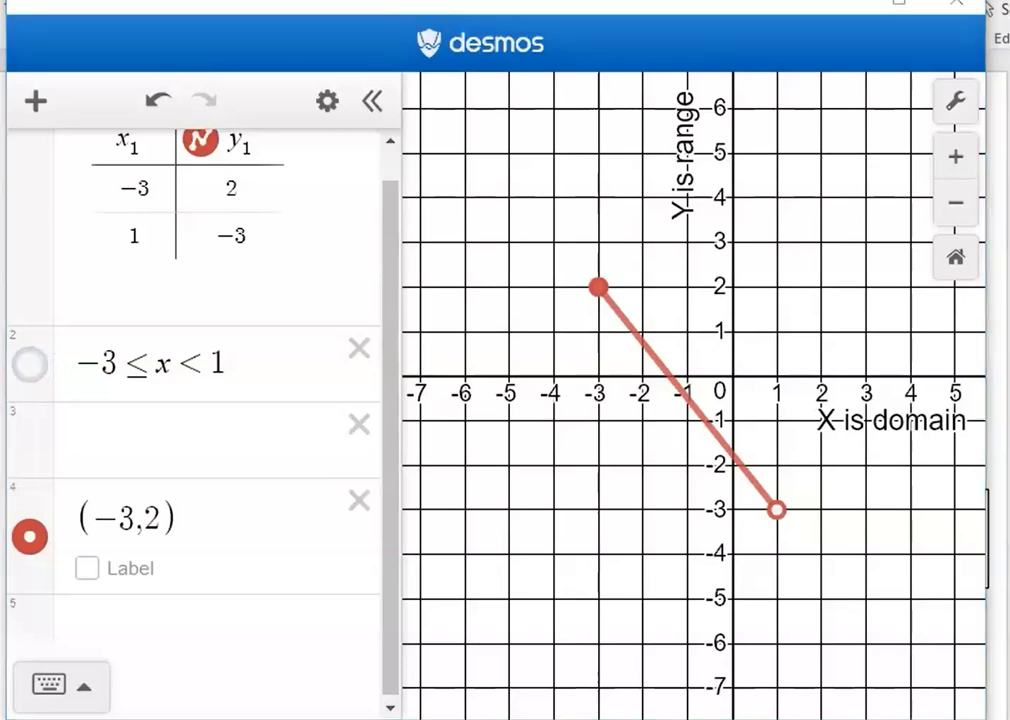
Circle the "Y is range" label in blue, highlight the y-axis in yellow, and circle the upper endpoint with its y-value 2
mouse_move(678, 102)
mouse_down()
mouse_move(651, 144)
mouse_move(676, 86)
mouse_move(726, 104)
mouse_move(728, 712)
mouse_up()
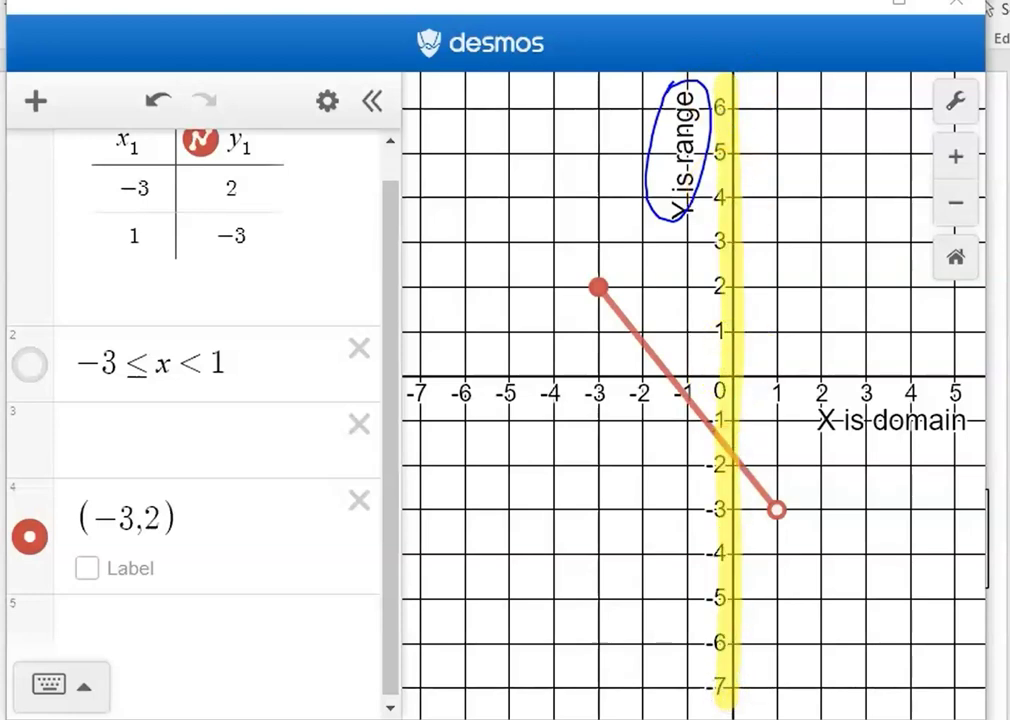
mouse_move(728, 270)
mouse_down()
mouse_move(616, 270)
mouse_move(566, 297)
mouse_move(663, 307)
mouse_move(754, 290)
mouse_move(700, 268)
mouse_up()
click(628, 278)
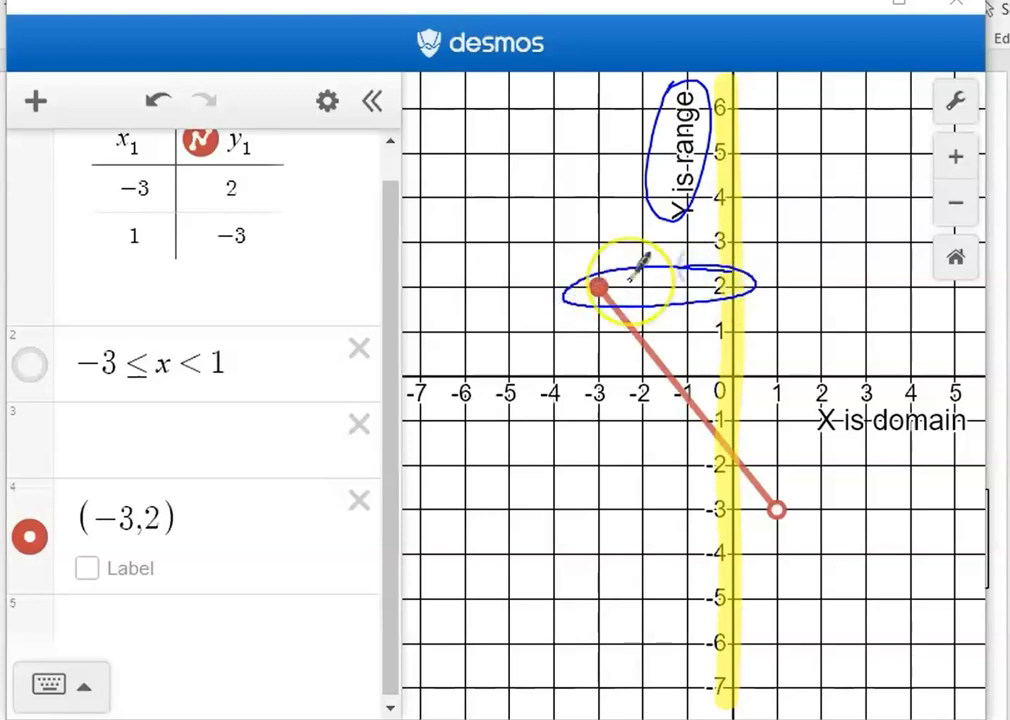
Circle the lower open endpoint together with its y-value -3 in blue
click(722, 290)
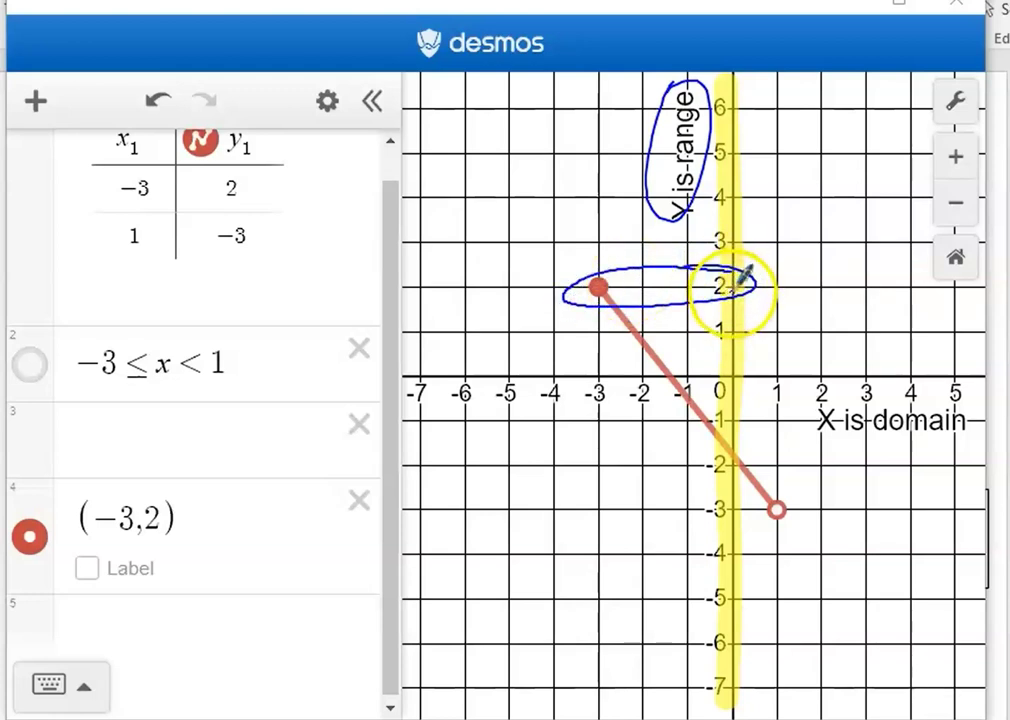
mouse_move(738, 477)
mouse_down()
mouse_move(680, 493)
mouse_move(697, 532)
mouse_move(793, 470)
mouse_up()
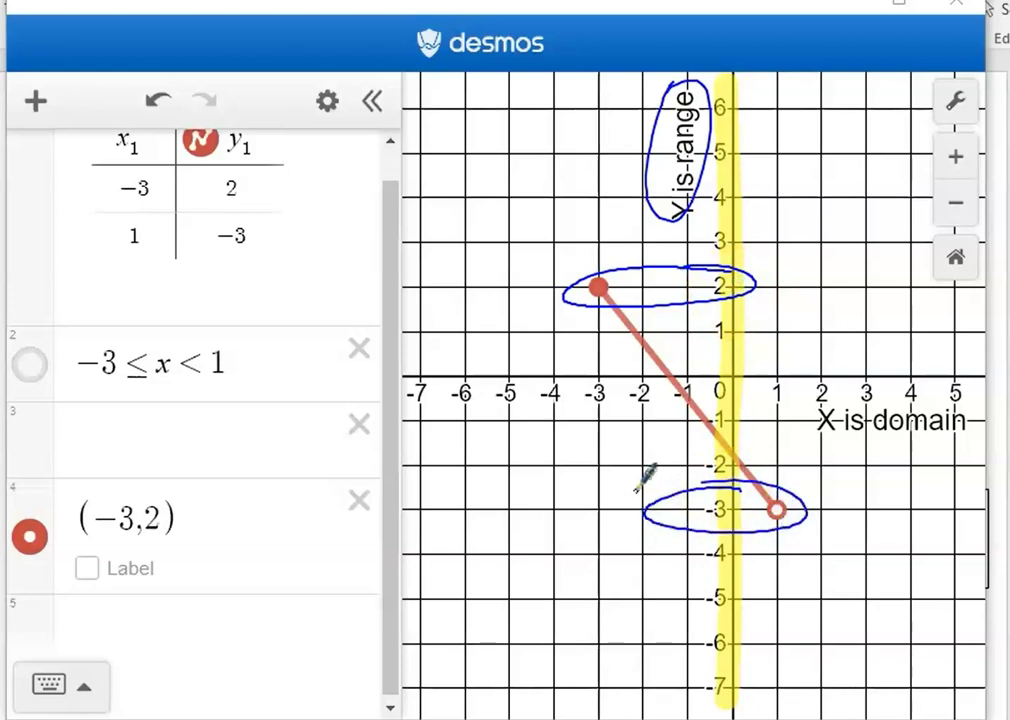
click(677, 294)
Handwrite the range -3 < y ≤ 2 in blue below the segment and circle it
mouse_move(444, 578)
mouse_down()
mouse_move(461, 577)
mouse_move(480, 604)
mouse_move(470, 608)
mouse_up()
drag(638, 572, 684, 604)
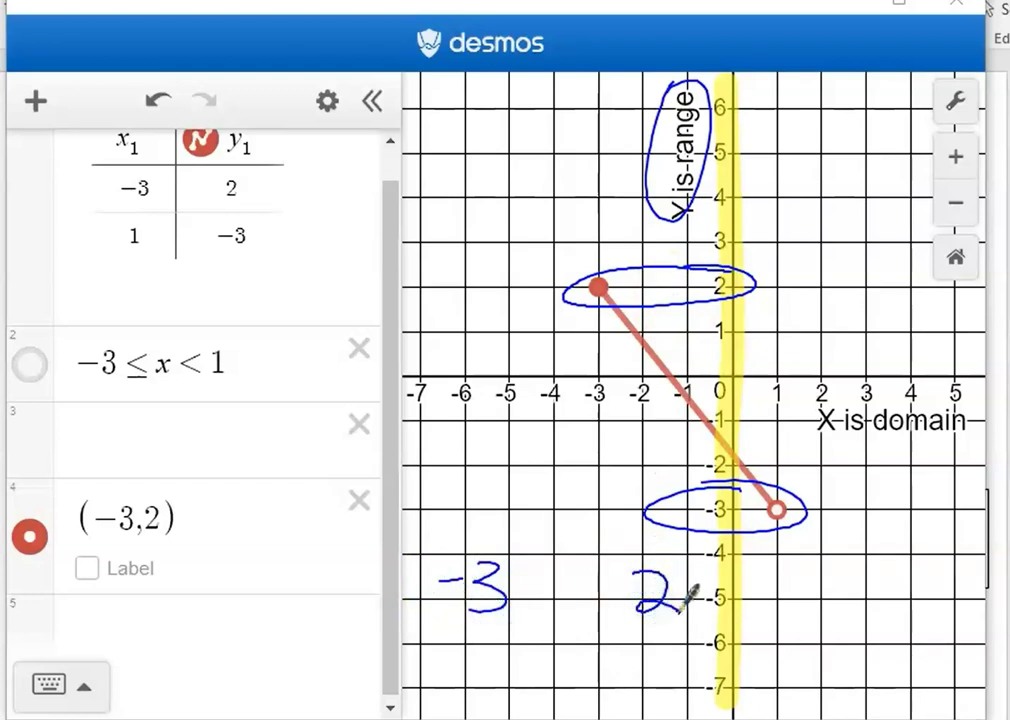
click(705, 148)
mouse_move(564, 559)
mouse_down()
mouse_move(576, 589)
mouse_move(571, 622)
mouse_move(540, 597)
mouse_up()
drag(622, 563, 615, 579)
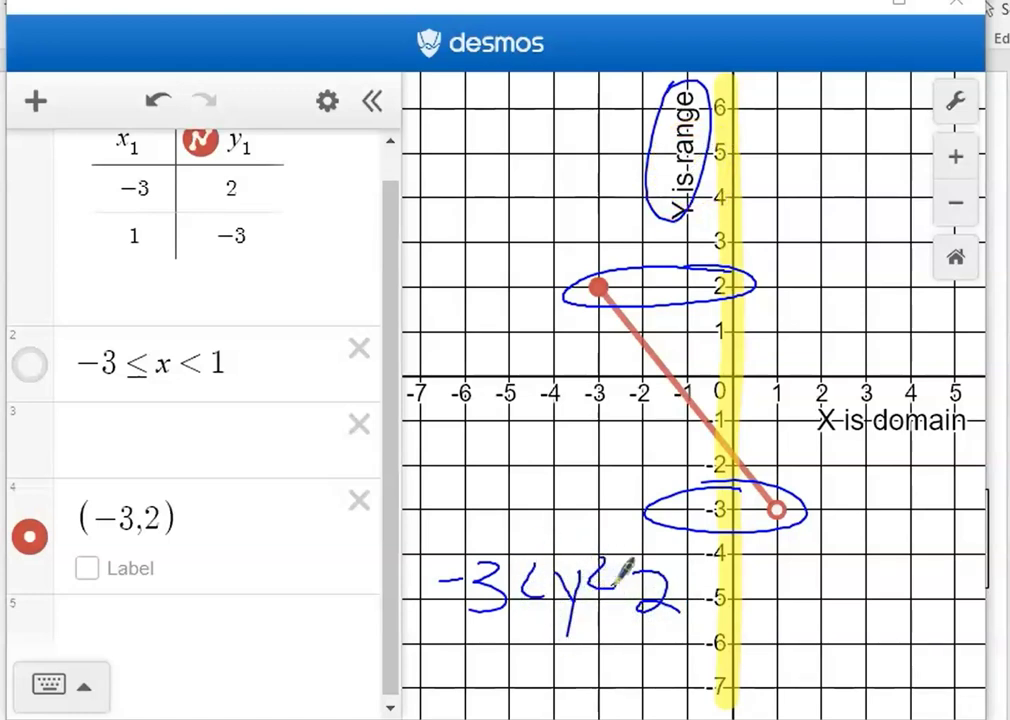
drag(738, 509, 763, 509)
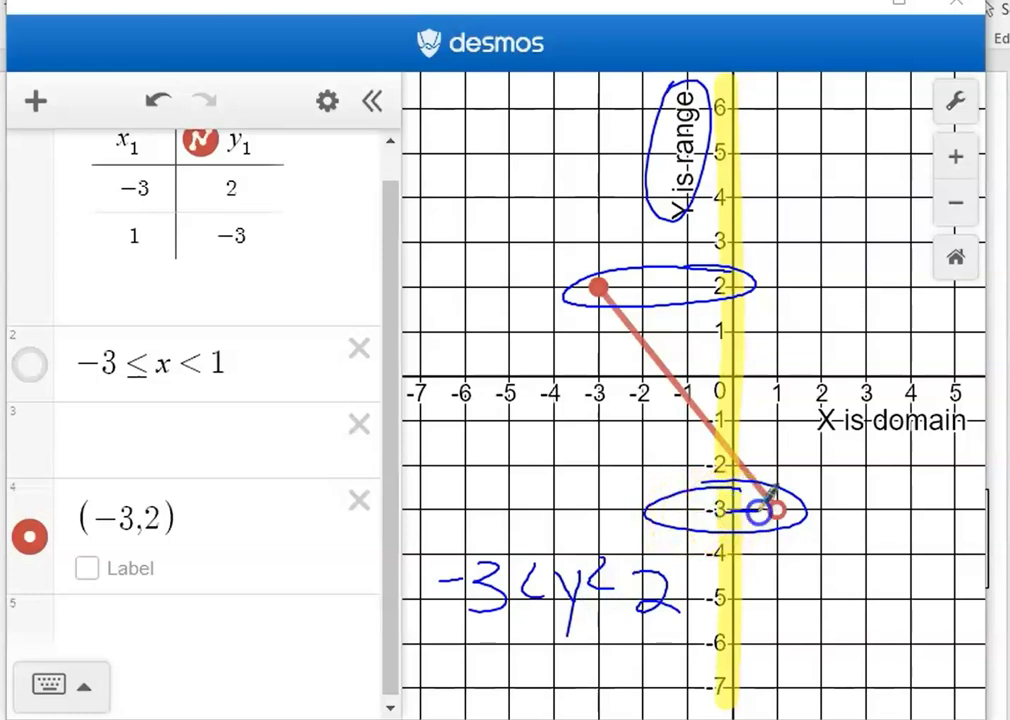
click(641, 562)
drag(542, 572, 532, 602)
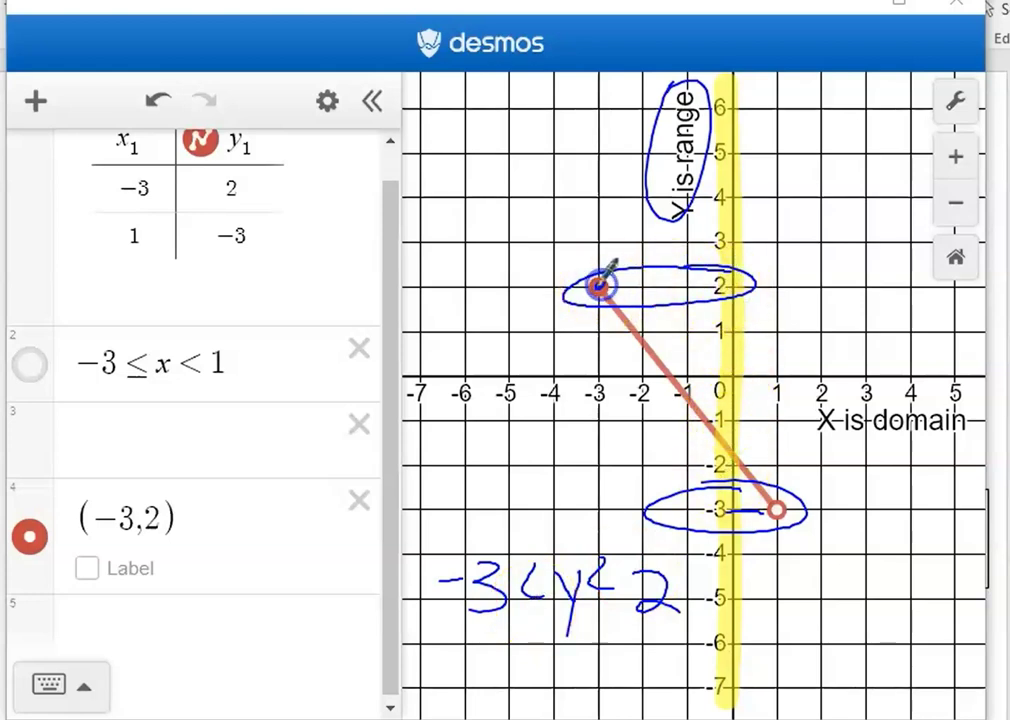
drag(593, 602, 610, 602)
mouse_move(492, 540)
mouse_down()
mouse_move(428, 600)
mouse_move(681, 613)
mouse_move(503, 535)
mouse_up()
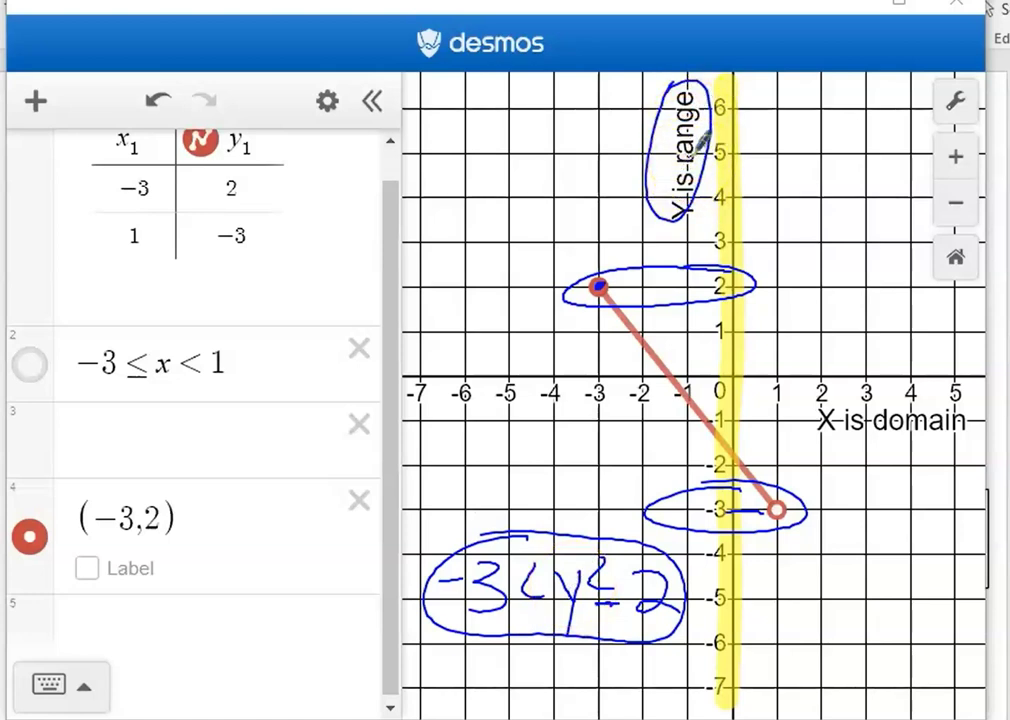
Enter the range inequality -3 < y ≤ 2 as the third expression
click(135, 432)
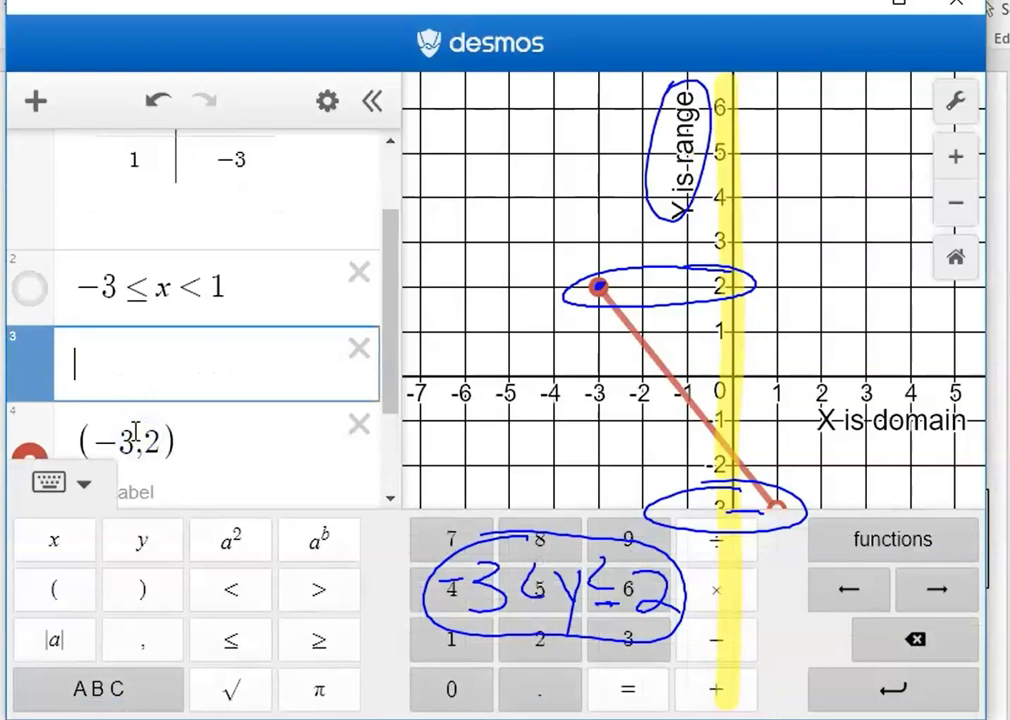
click(692, 642)
click(631, 646)
click(229, 590)
click(145, 541)
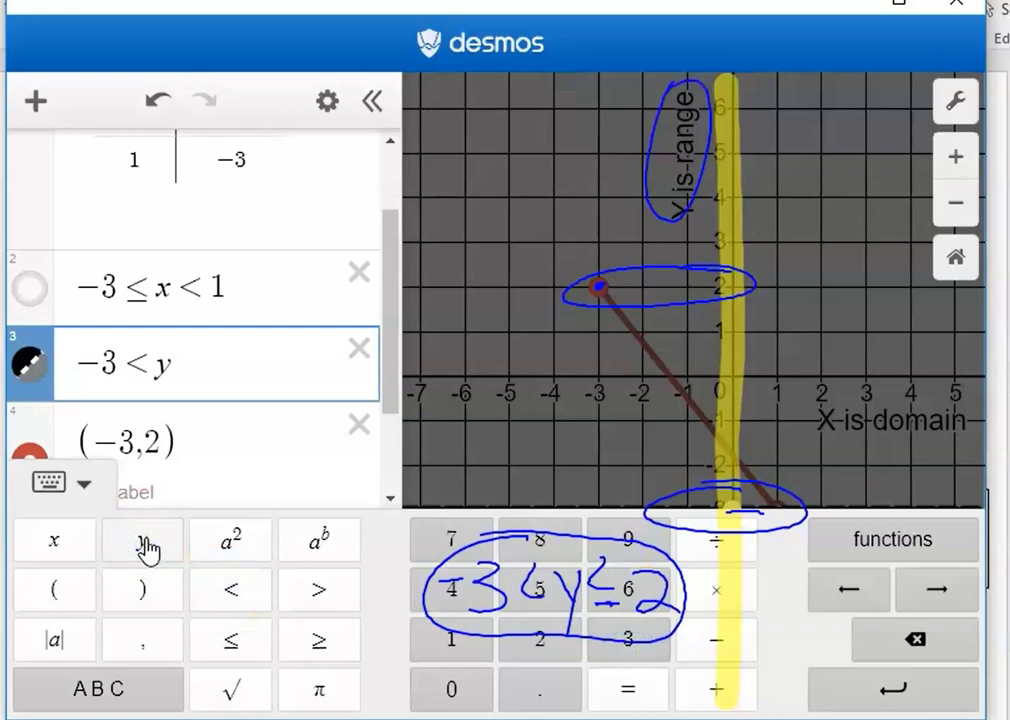
click(233, 640)
click(532, 654)
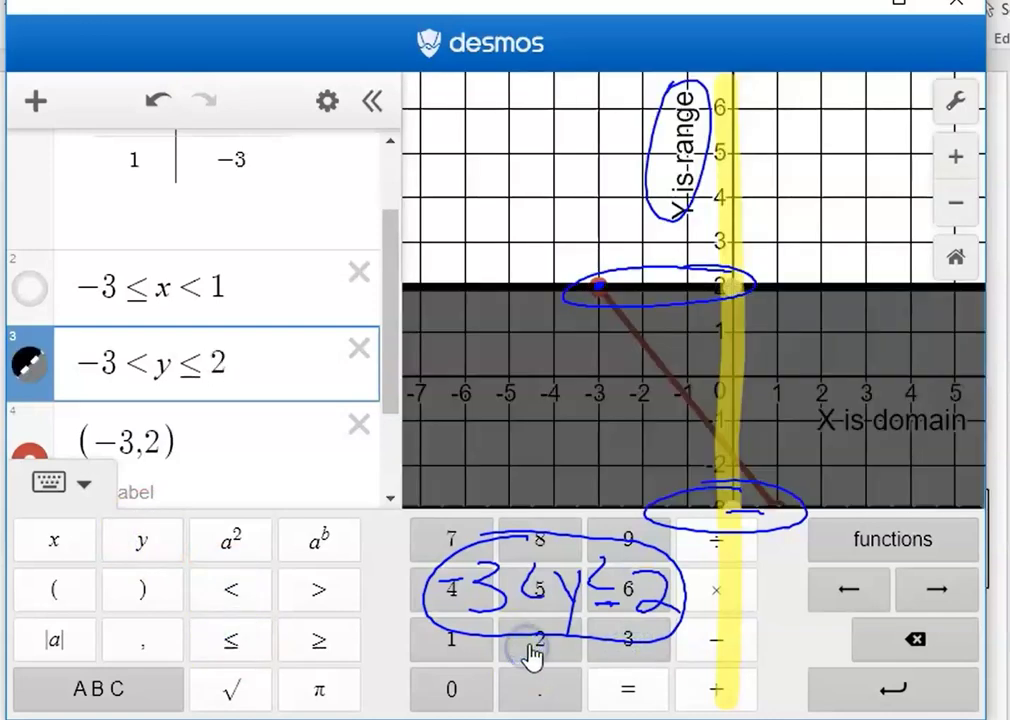
Erase the endpoint circles and the upper part of the y-axis highlight, and re-circle the shading boundaries at y-values -3 and 2
drag(485, 259, 478, 207)
mouse_move(695, 72)
mouse_down()
mouse_move(650, 120)
mouse_move(624, 244)
mouse_move(670, 250)
mouse_move(678, 298)
mouse_move(755, 245)
mouse_move(670, 258)
mouse_move(707, 320)
mouse_move(791, 405)
mouse_move(745, 477)
mouse_move(670, 518)
mouse_move(735, 525)
mouse_move(687, 474)
mouse_up()
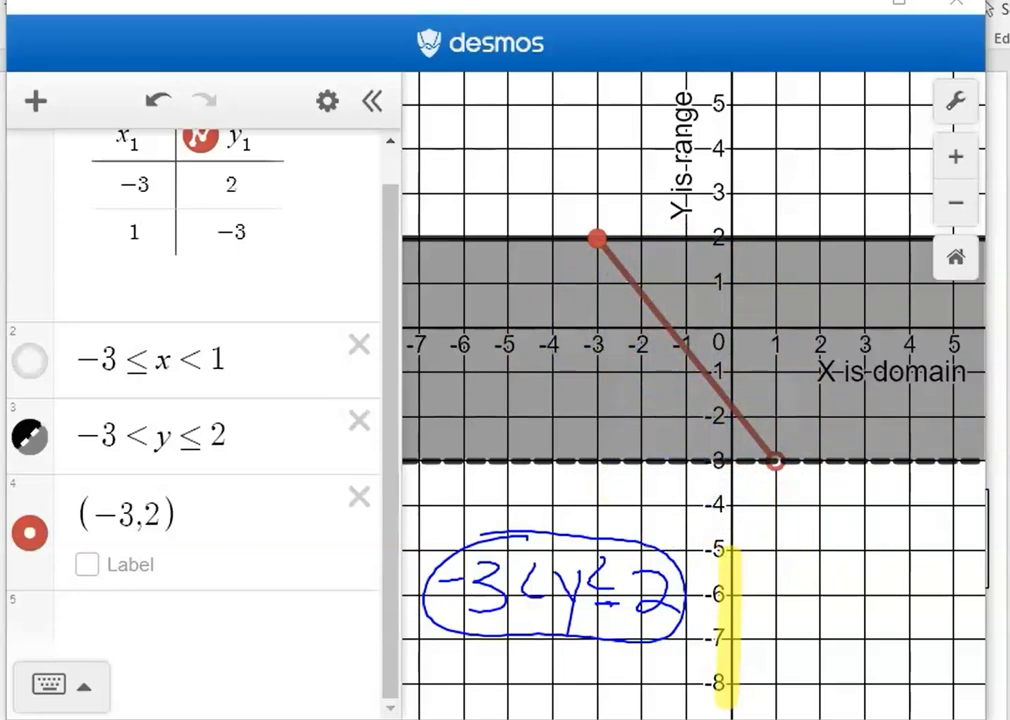
mouse_move(721, 444)
mouse_down()
mouse_move(682, 470)
mouse_move(762, 482)
mouse_move(727, 442)
mouse_move(688, 437)
mouse_up()
key(ctrl+z)
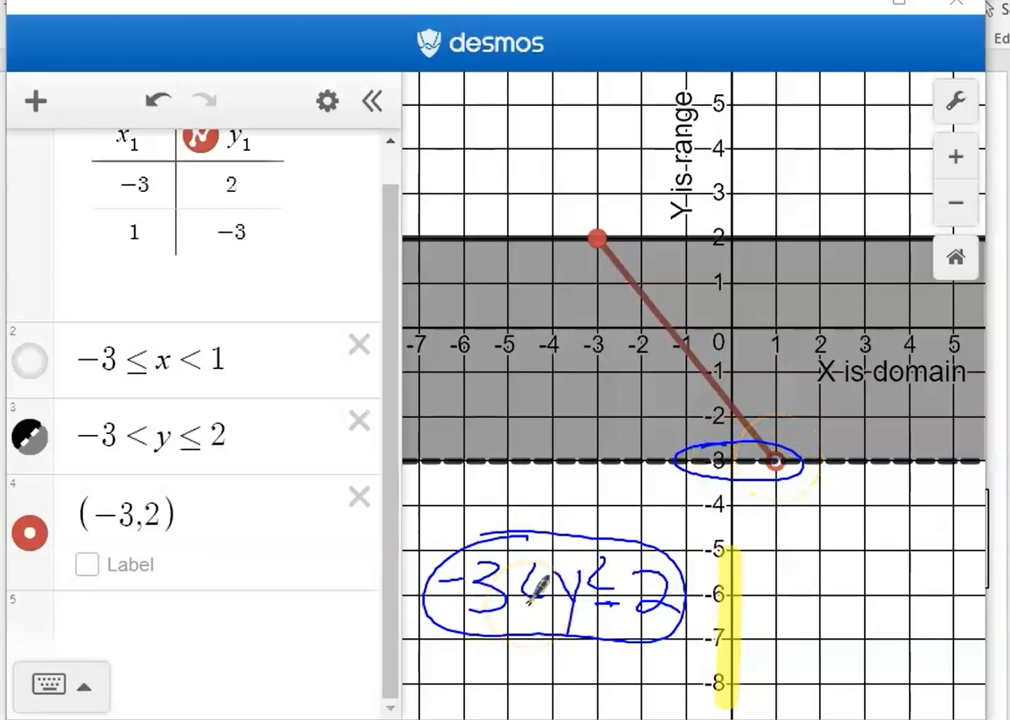
mouse_move(702, 240)
mouse_down()
mouse_move(762, 237)
mouse_move(710, 215)
mouse_move(700, 236)
mouse_move(655, 232)
mouse_up()
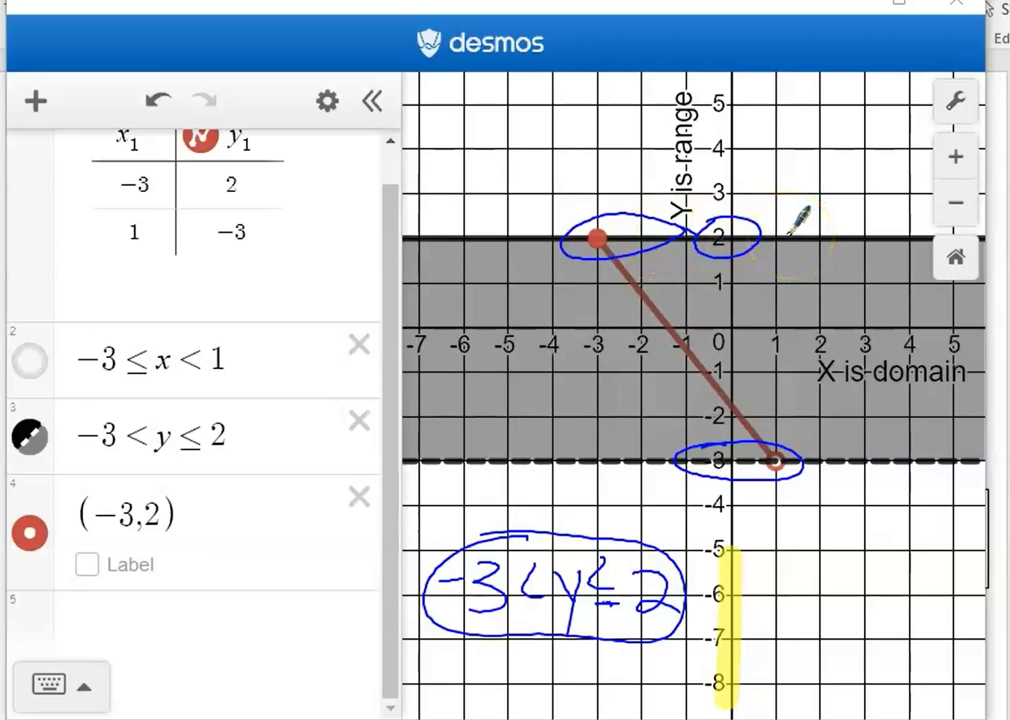
Circle the domain and range inequalities in the expression list
mouse_move(280, 345)
mouse_down()
mouse_move(286, 361)
mouse_move(168, 331)
mouse_move(180, 344)
mouse_up()
mouse_move(283, 418)
mouse_down()
mouse_move(284, 459)
mouse_move(316, 451)
mouse_up()
mouse_move(263, 410)
mouse_down()
mouse_move(228, 394)
mouse_move(182, 398)
mouse_up()
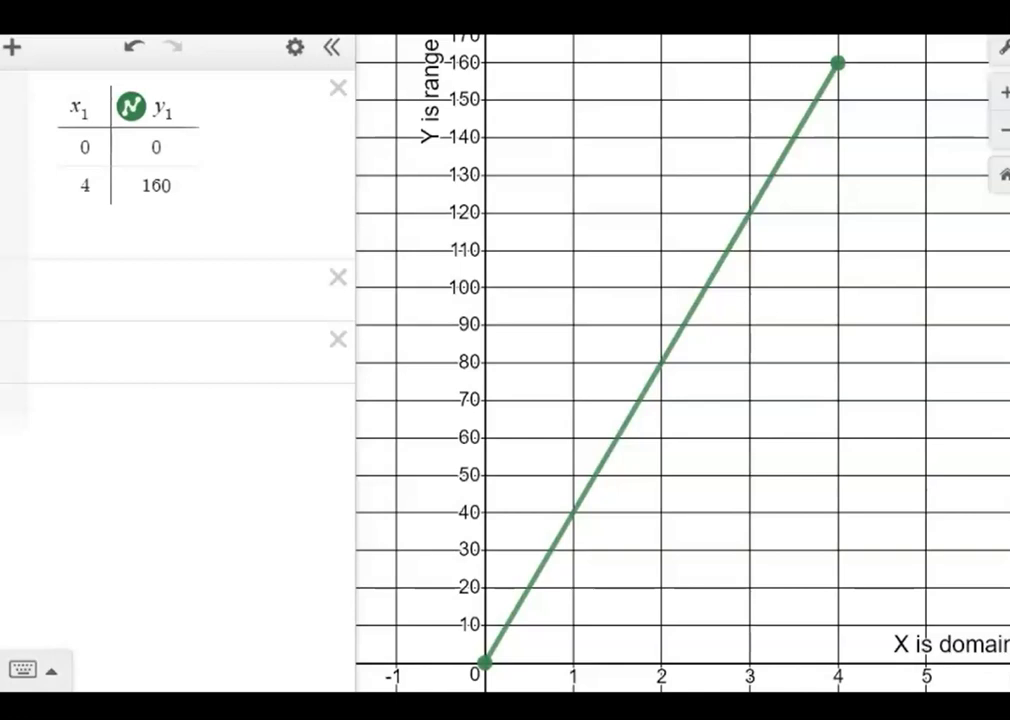
Mark the domain on the green graph: circle its label, highlight the x-axis in yellow, and circle both endpoints, linking the upper one to 4
mouse_move(912, 622)
mouse_down()
mouse_move(885, 644)
mouse_move(984, 706)
mouse_move(996, 622)
mouse_move(897, 609)
mouse_up()
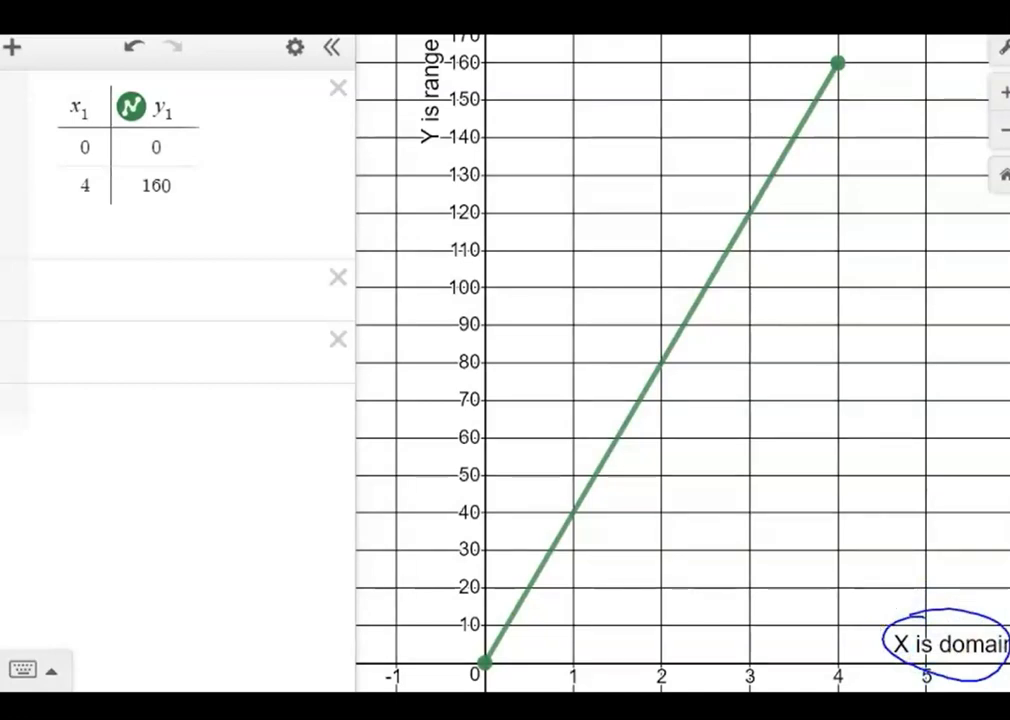
drag(394, 666, 1005, 655)
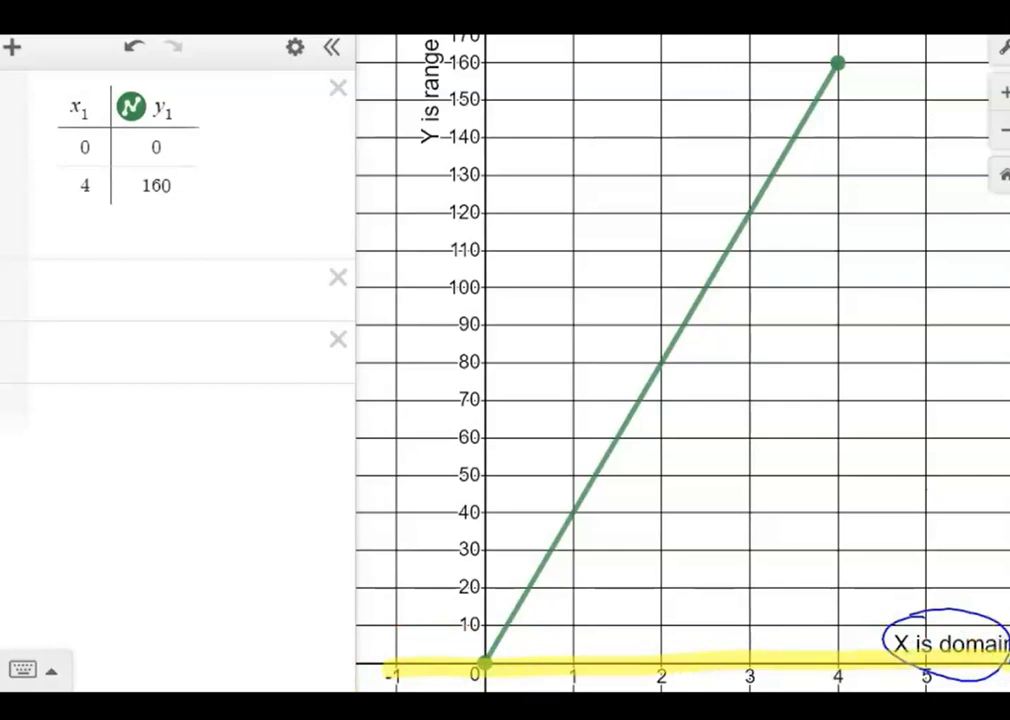
mouse_move(500, 640)
mouse_down()
mouse_move(505, 628)
mouse_move(505, 642)
mouse_move(478, 622)
mouse_up()
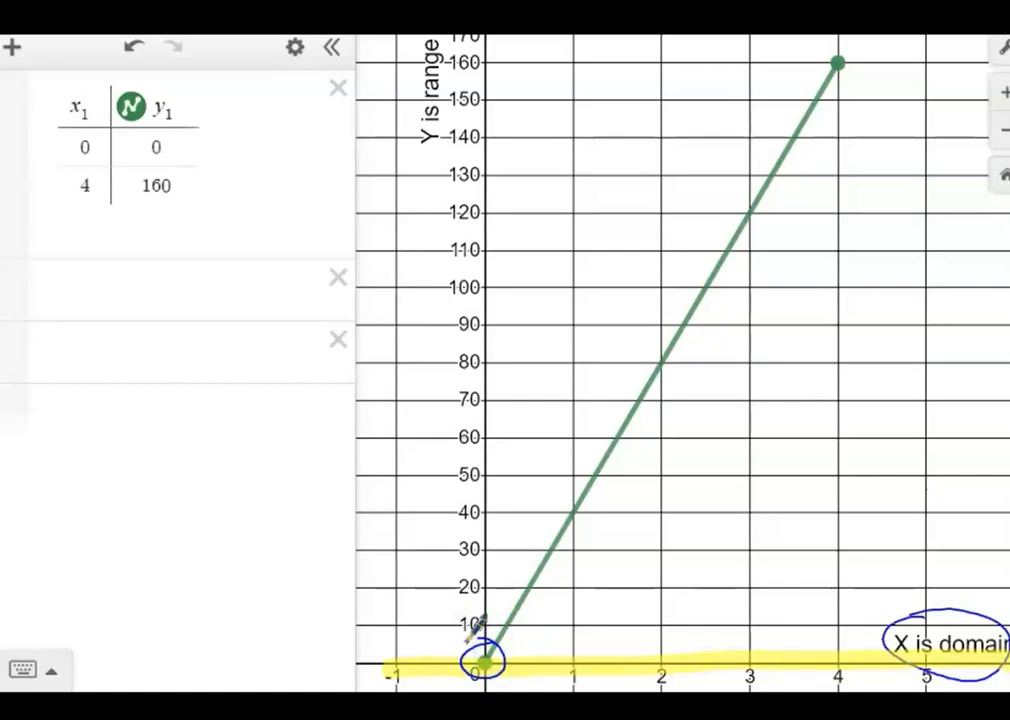
mouse_move(842, 655)
mouse_down()
mouse_move(851, 302)
mouse_move(842, 150)
mouse_move(858, 74)
mouse_move(823, 86)
mouse_move(857, 68)
mouse_up()
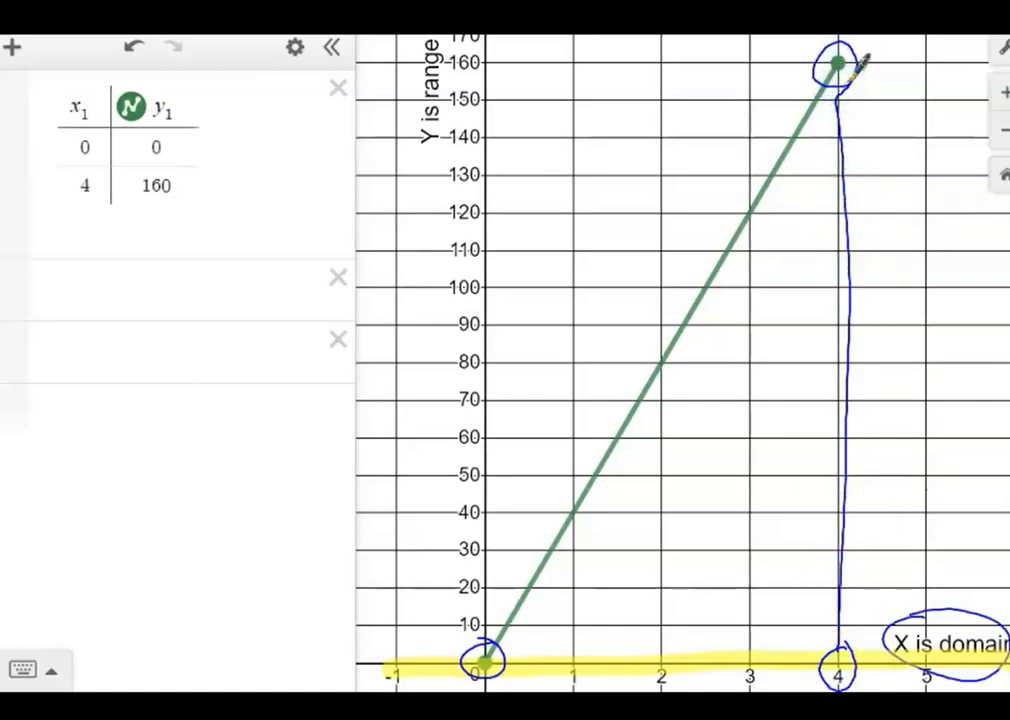
Handwrite the domain 0 ≤ x ≤ 4 in blue to the right of the green segment
mouse_move(720, 468)
mouse_down()
mouse_move(744, 495)
mouse_move(740, 472)
mouse_move(712, 504)
mouse_up()
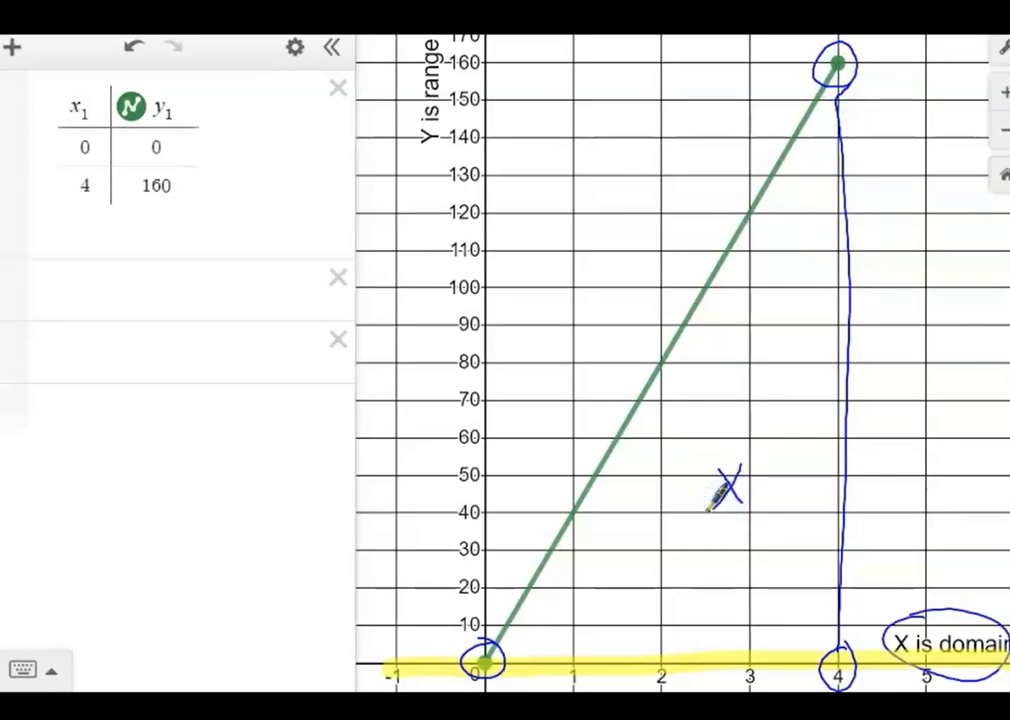
mouse_move(652, 472)
mouse_down()
mouse_move(640, 485)
mouse_move(647, 467)
mouse_up()
mouse_move(784, 452)
mouse_down()
mouse_move(803, 450)
mouse_move(796, 507)
mouse_up()
drag(705, 472, 700, 492)
mouse_move(786, 463)
mouse_down()
mouse_move(766, 480)
mouse_move(782, 494)
mouse_up()
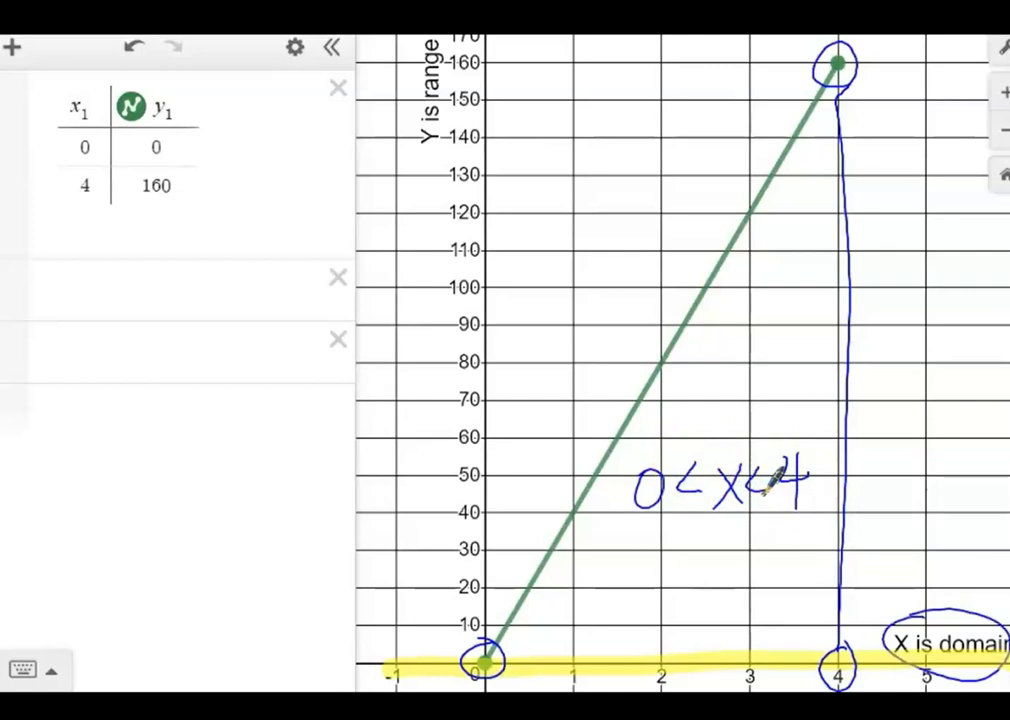
drag(680, 500, 706, 496)
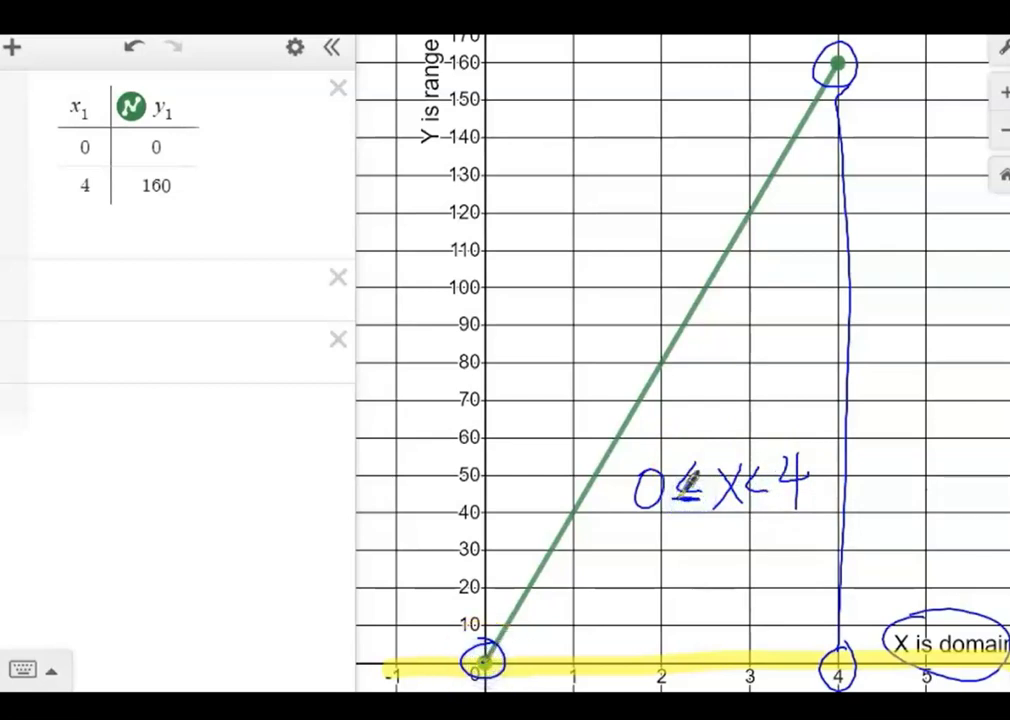
drag(748, 503, 772, 500)
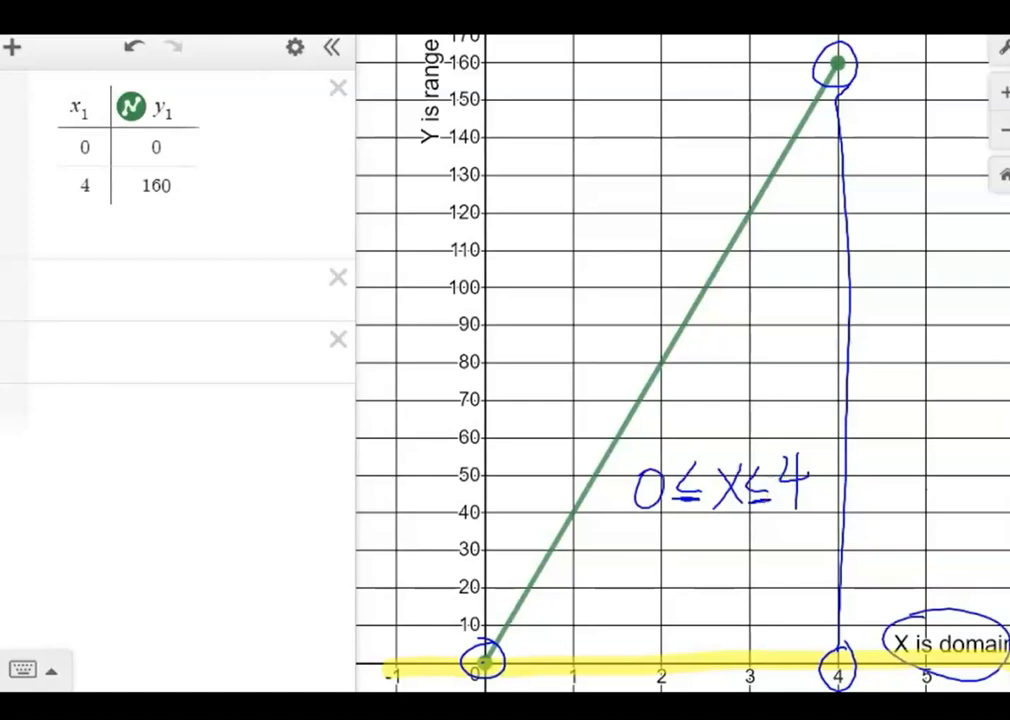
Enter the domain inequality 0 ≤ x ≤ 4 as the second expression, close the on-screen keypad, and point out the boundaries at 0 and 4
click(180, 288)
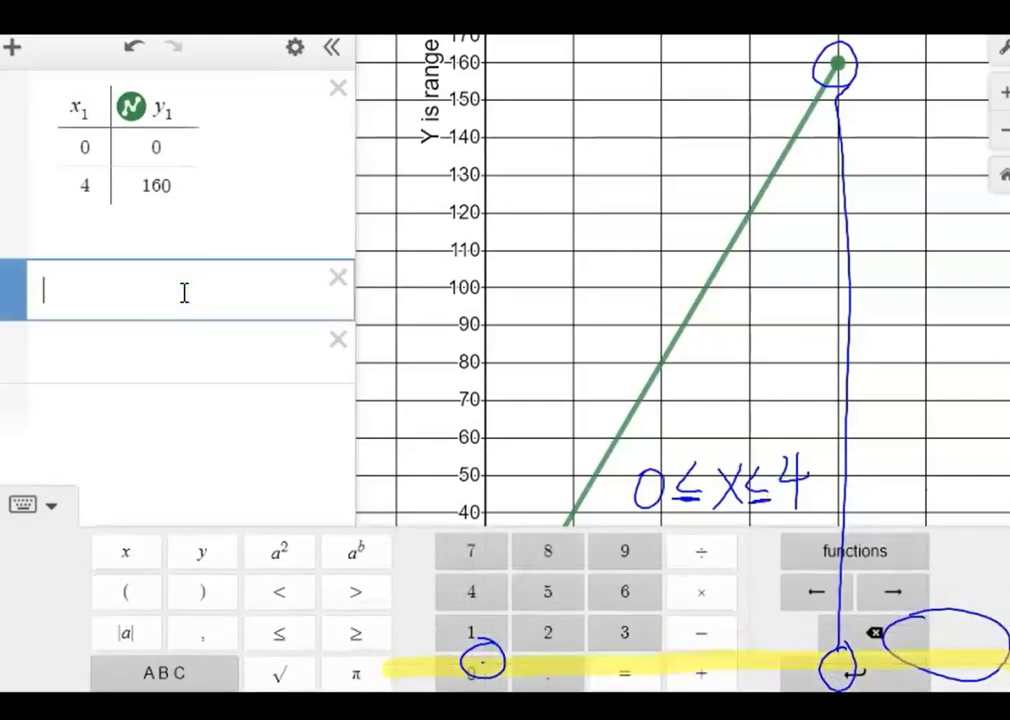
click(471, 672)
click(279, 633)
click(147, 557)
click(284, 636)
click(461, 598)
click(389, 444)
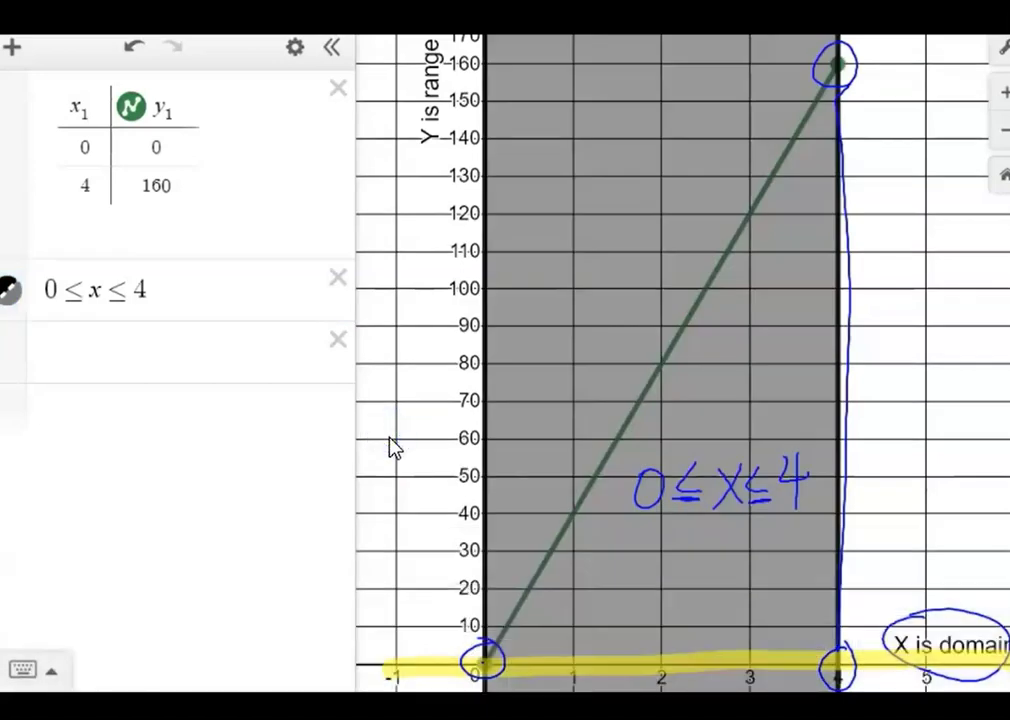
click(492, 668)
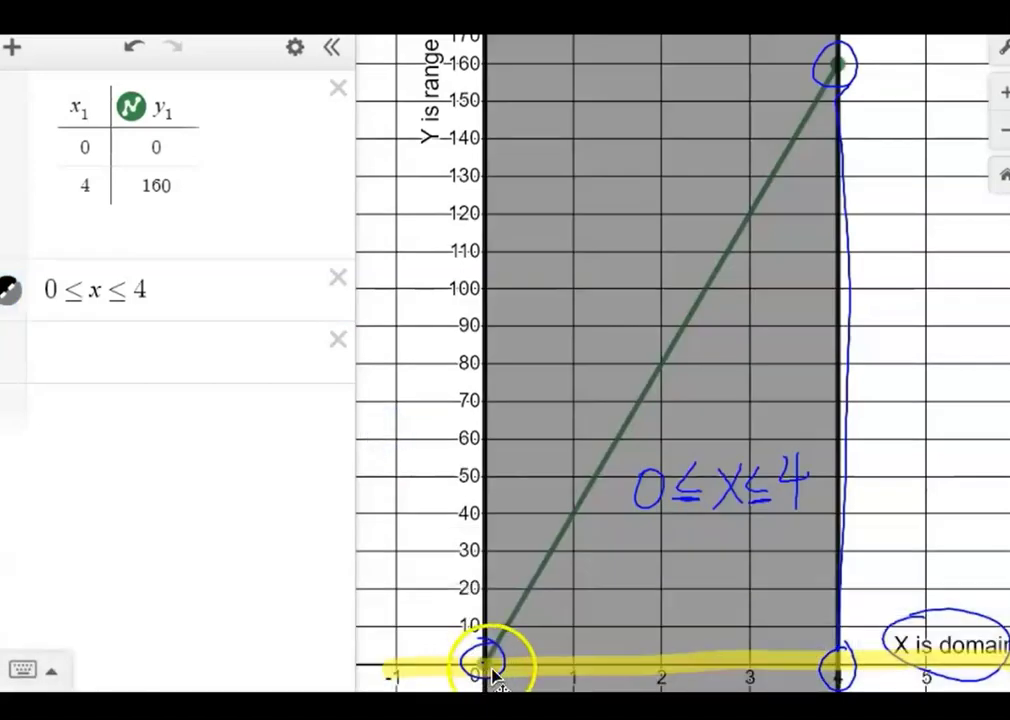
click(836, 666)
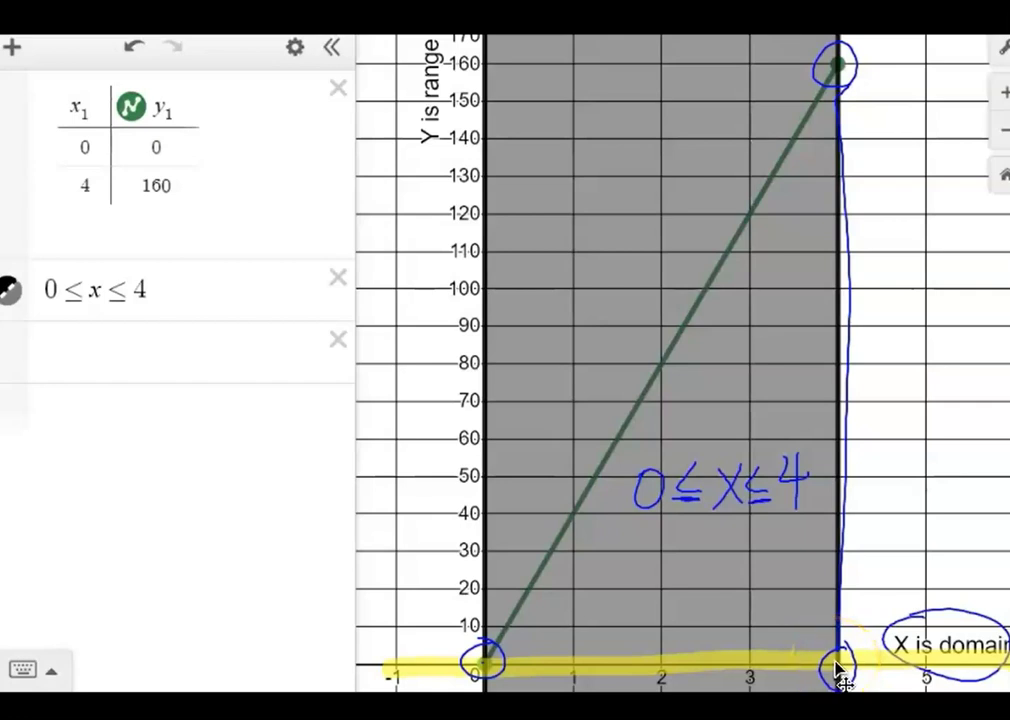
Try 5 as the upper bound of the domain inequality and restore it to 4
click(170, 296)
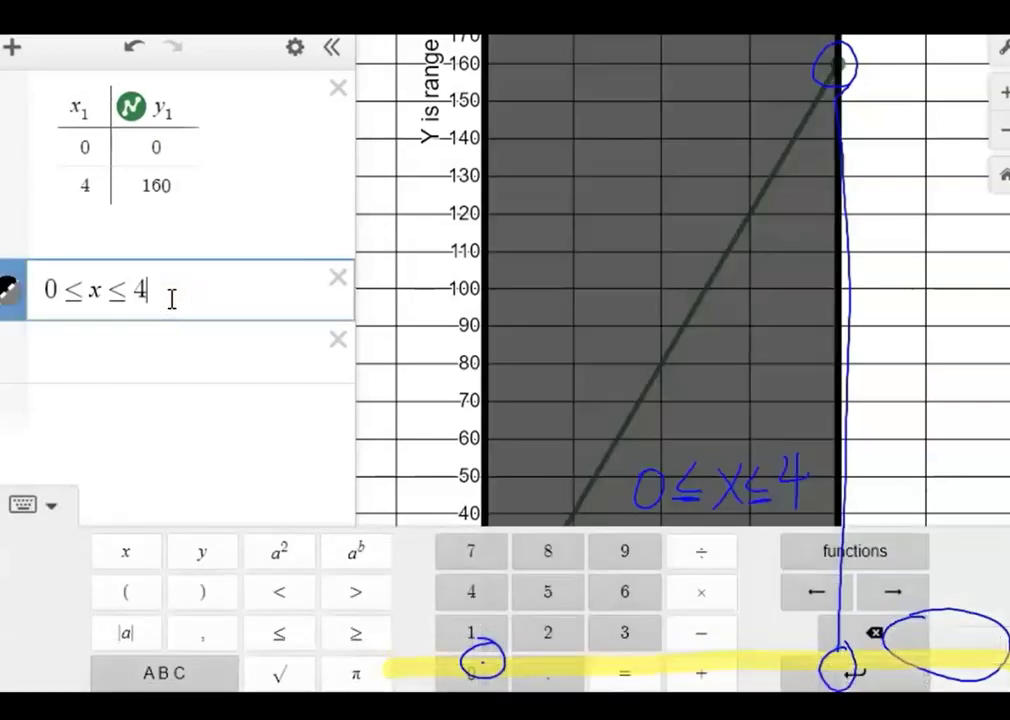
click(866, 648)
click(543, 598)
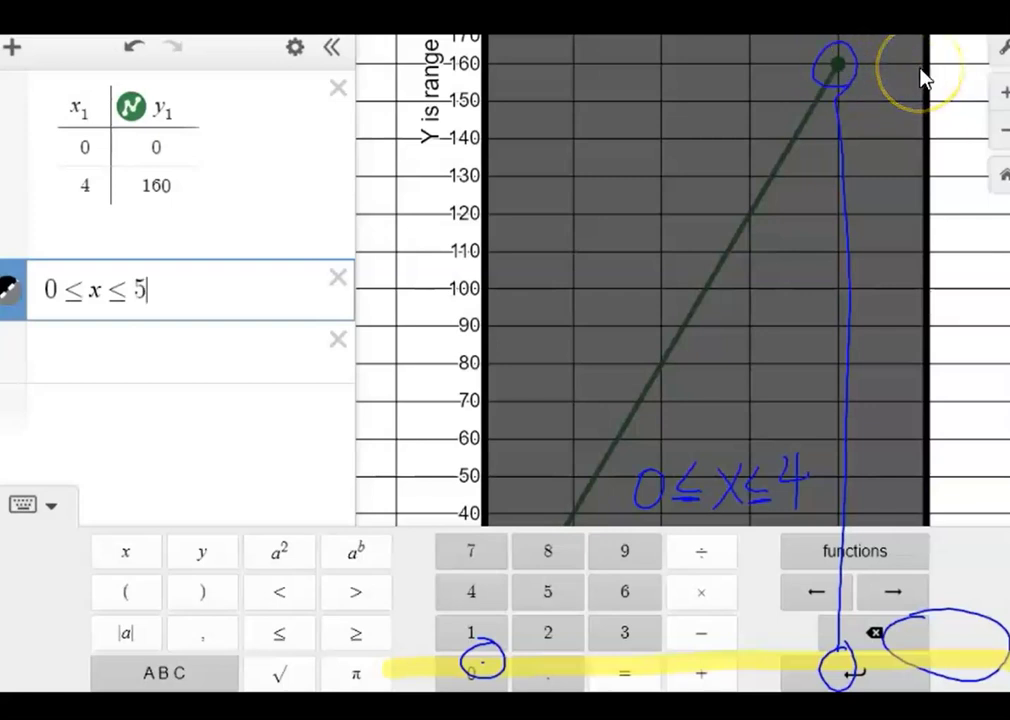
click(169, 289)
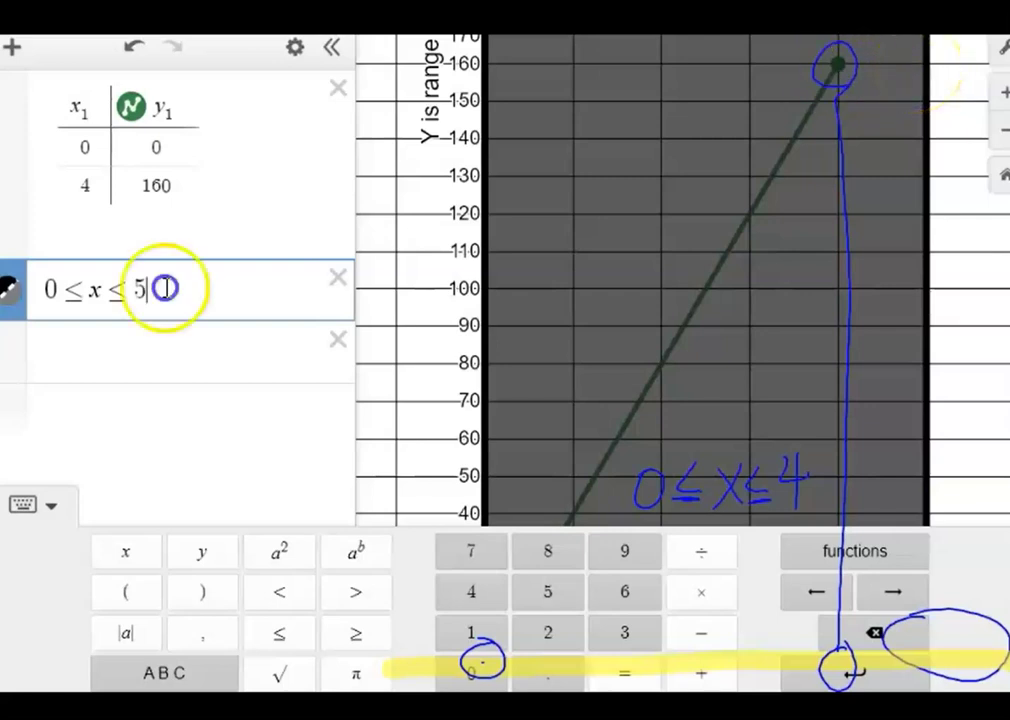
click(858, 636)
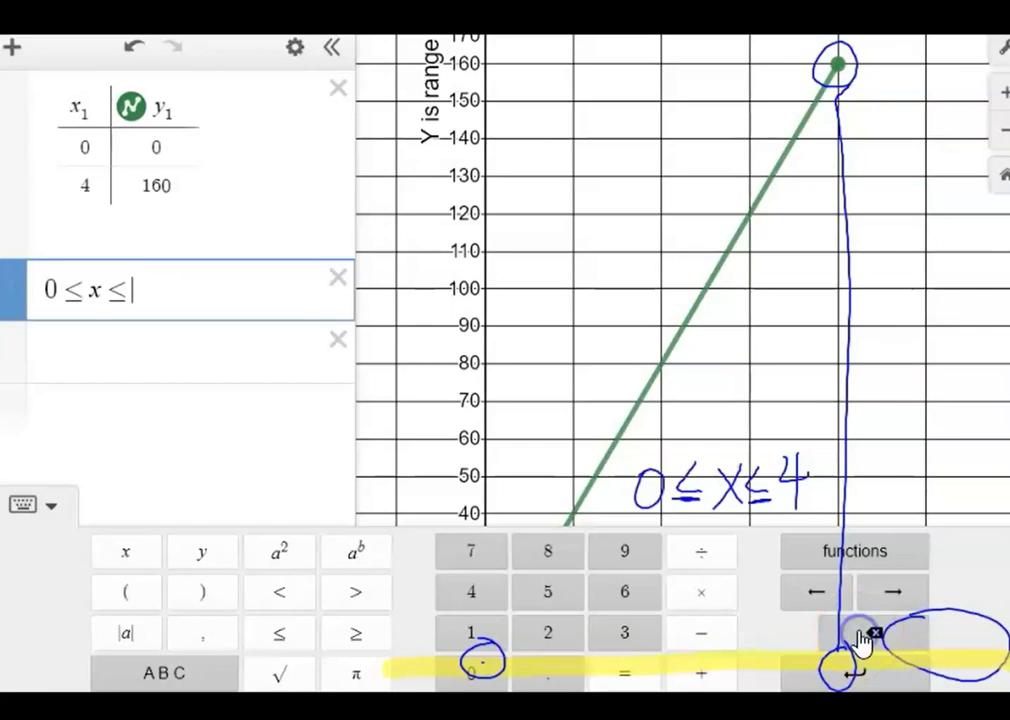
click(471, 593)
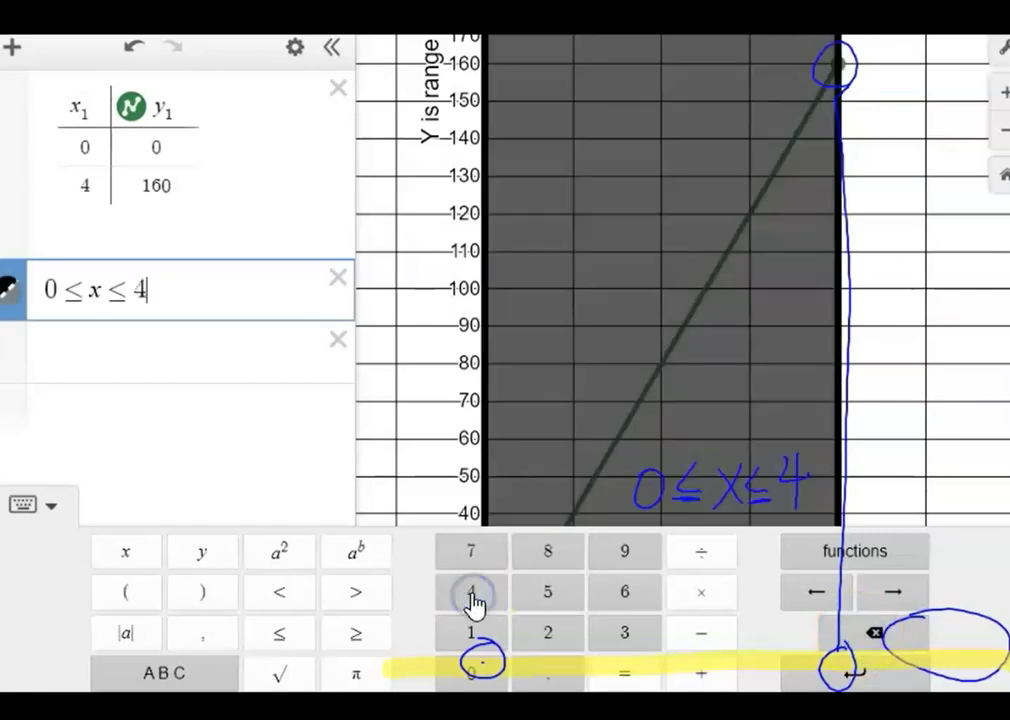
click(406, 460)
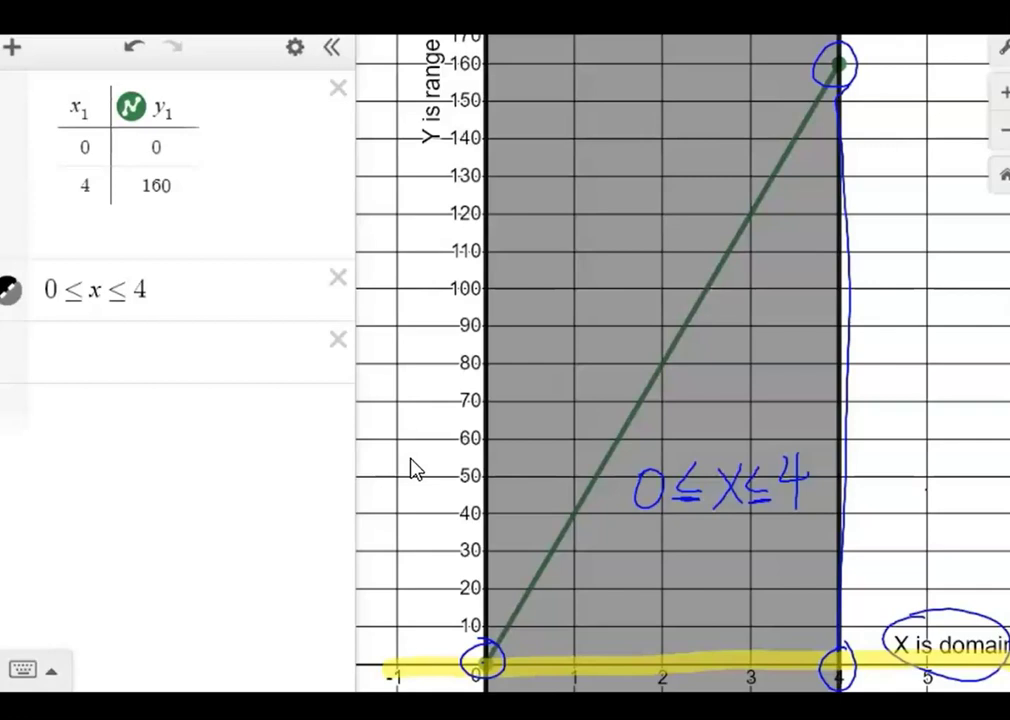
Erase the domain annotations and circle the "Y is range" label in blue, with the empty third expression selected
click(187, 352)
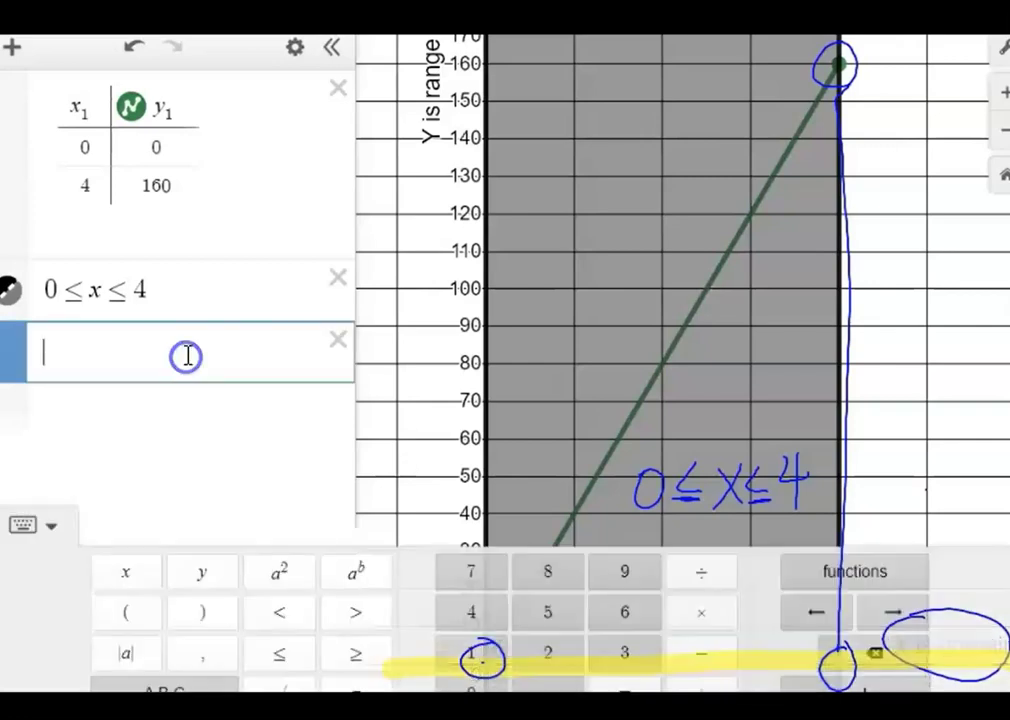
mouse_move(640, 490)
mouse_down()
mouse_move(822, 482)
mouse_move(780, 542)
mouse_move(918, 622)
mouse_move(813, 655)
mouse_move(998, 632)
mouse_move(863, 668)
mouse_move(928, 678)
mouse_move(851, 668)
mouse_move(858, 545)
mouse_move(833, 490)
mouse_move(793, 445)
mouse_move(853, 330)
mouse_move(850, 55)
mouse_move(860, 462)
mouse_move(770, 665)
mouse_move(566, 662)
mouse_move(392, 678)
mouse_move(483, 640)
mouse_move(331, 680)
mouse_move(423, 630)
mouse_move(487, 528)
mouse_move(478, 230)
mouse_up()
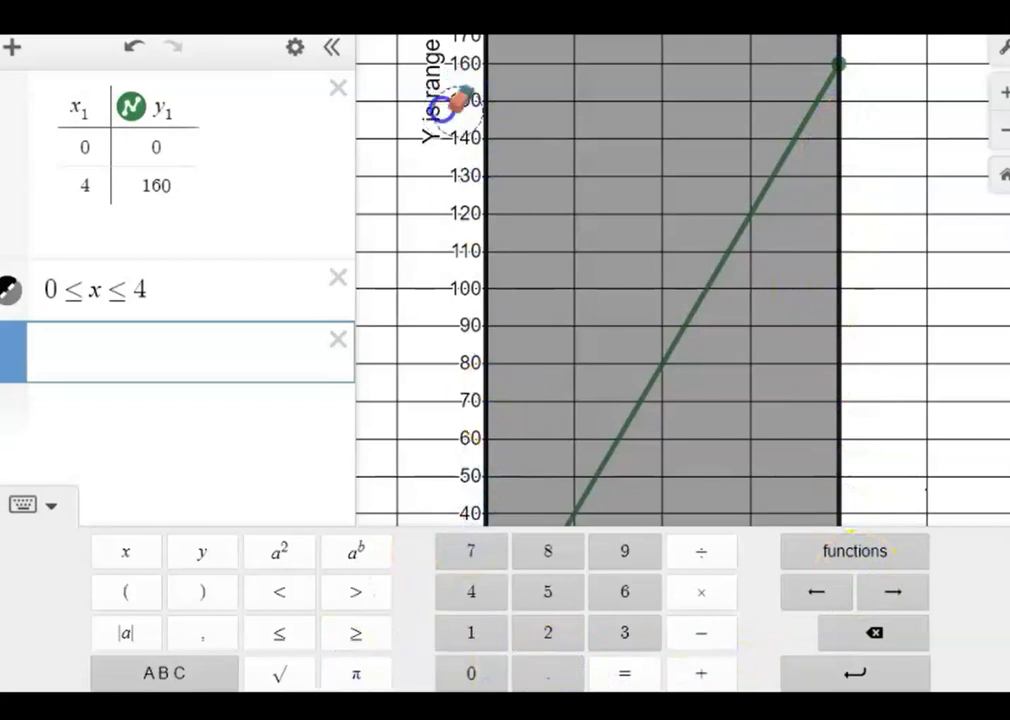
mouse_move(415, 55)
mouse_down()
mouse_move(405, 153)
mouse_move(398, 70)
mouse_up()
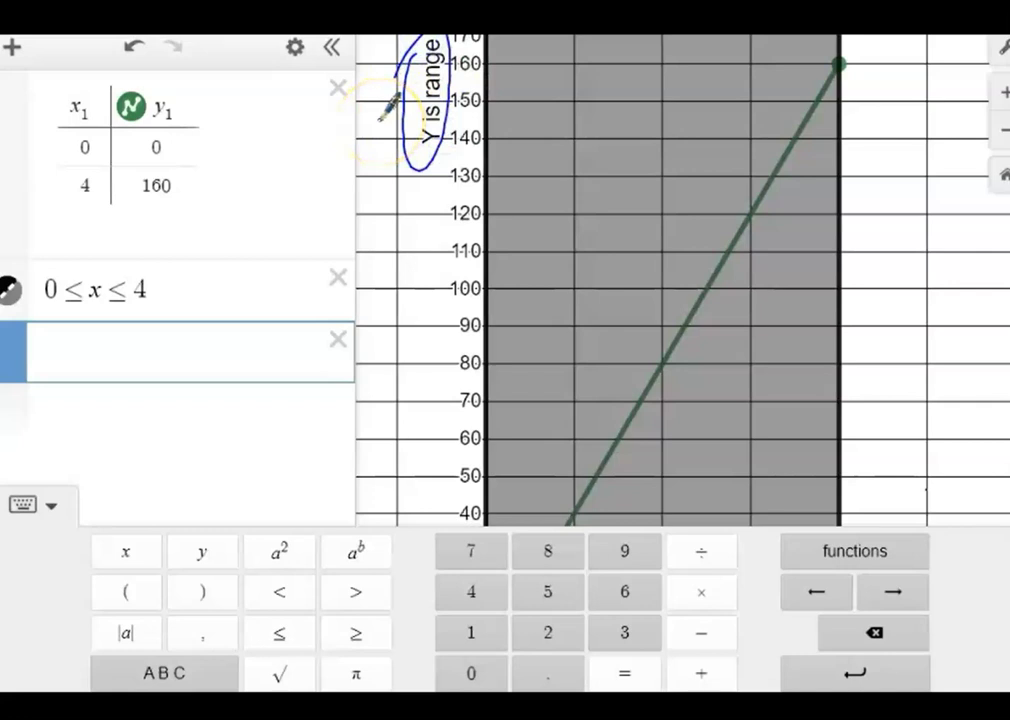
Highlight the y-axis in yellow and hide the shading of the 0 ≤ x ≤ 4 inequality
drag(480, 36, 486, 689)
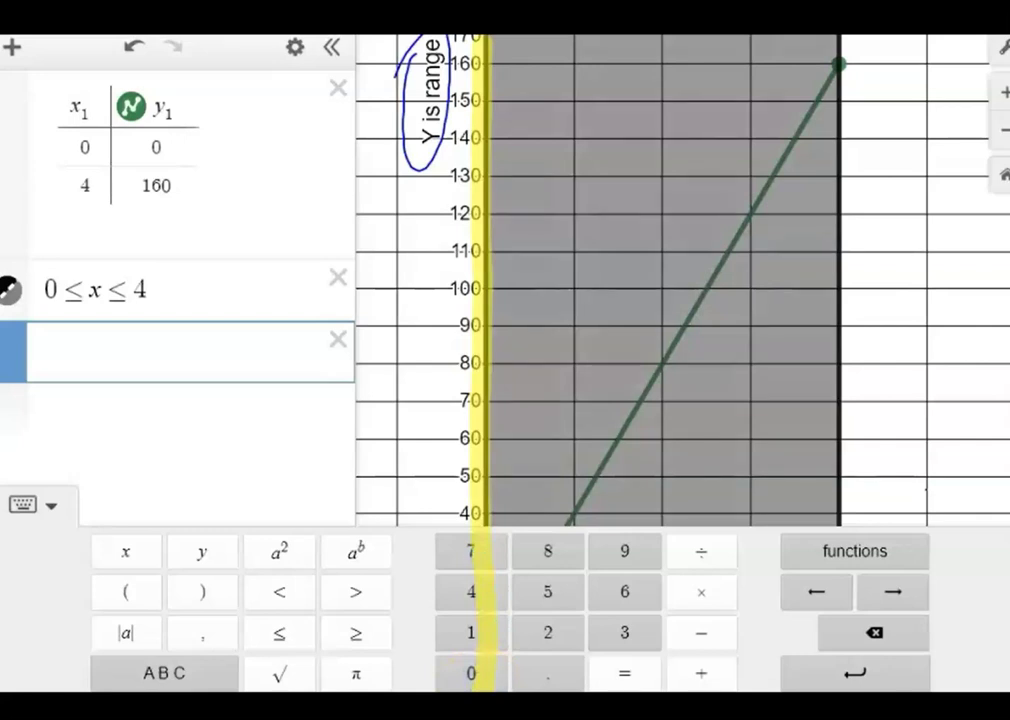
click(55, 506)
click(13, 292)
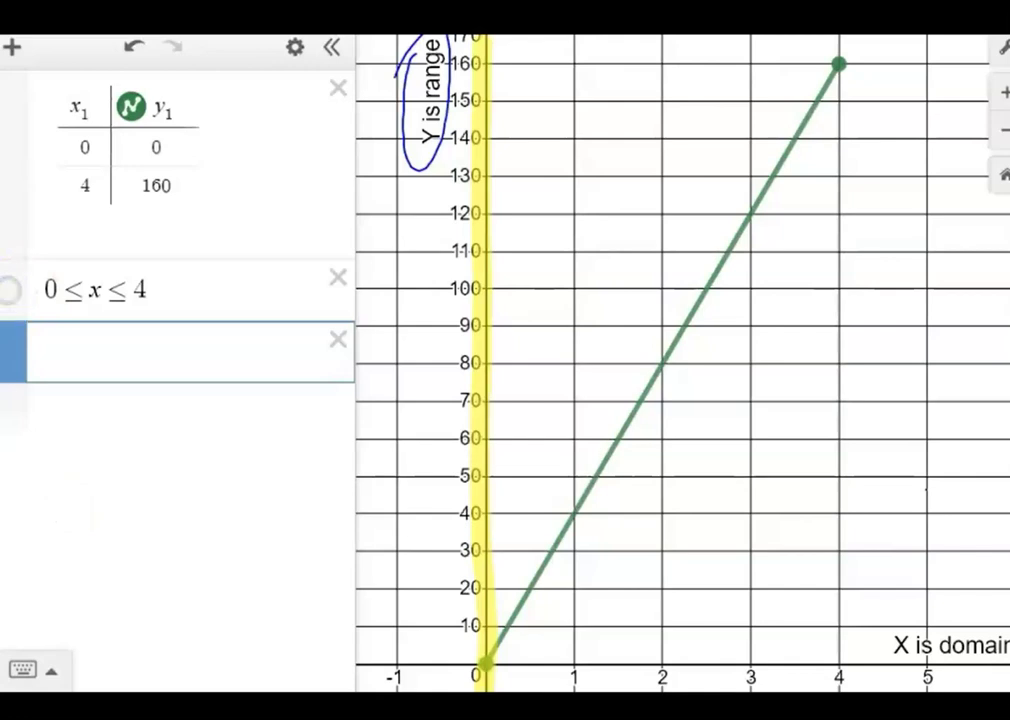
Circle 0 and 160 on the y-axis and handwrite 0 < y < 160 in blue beside the green segment
mouse_move(470, 642)
mouse_down()
mouse_move(503, 678)
mouse_move(462, 627)
mouse_up()
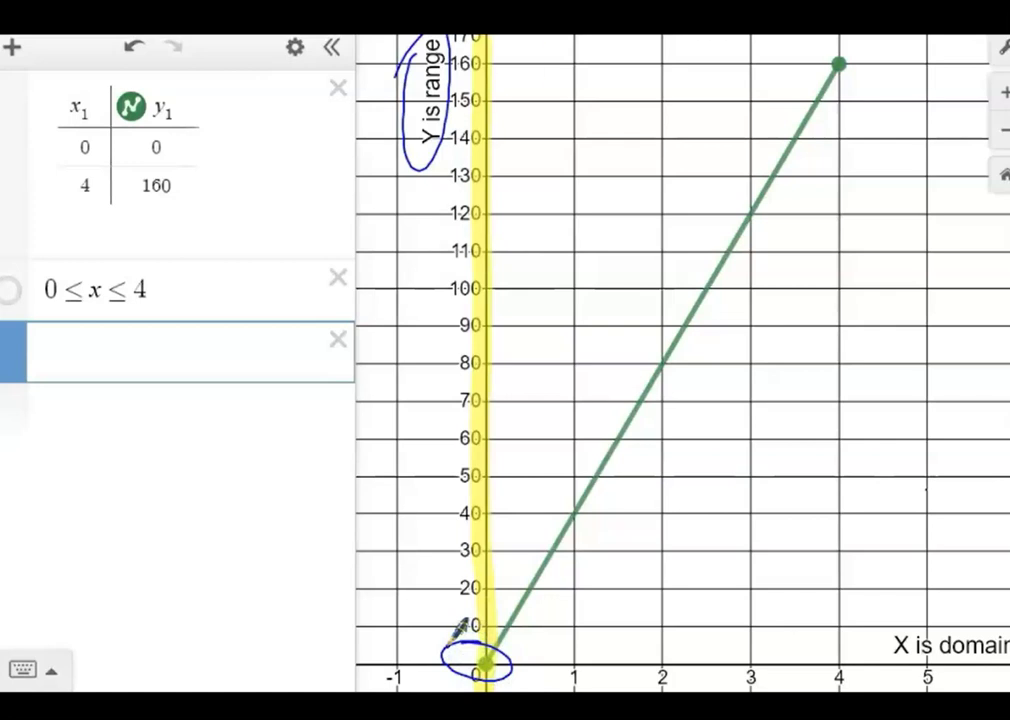
drag(490, 48, 458, 44)
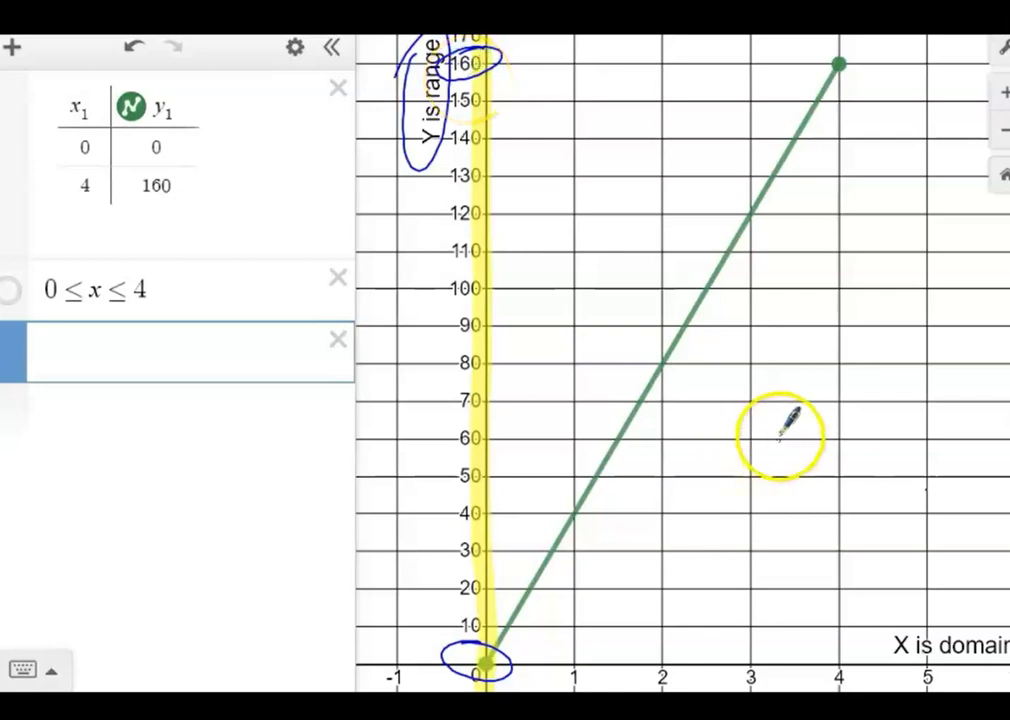
drag(773, 433, 789, 436)
drag(903, 434, 900, 468)
mouse_move(926, 432)
mouse_down()
mouse_move(918, 456)
mouse_move(960, 432)
mouse_up()
mouse_move(838, 442)
mouse_down()
mouse_move(852, 466)
mouse_move(848, 493)
mouse_up()
drag(818, 440, 818, 470)
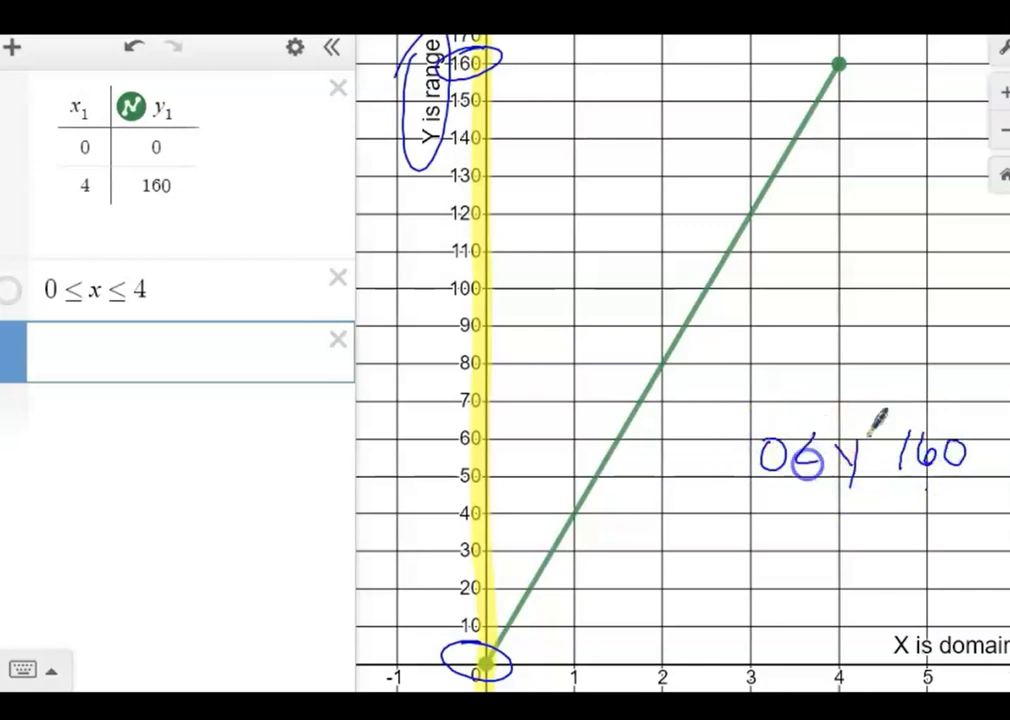
drag(903, 436, 905, 464)
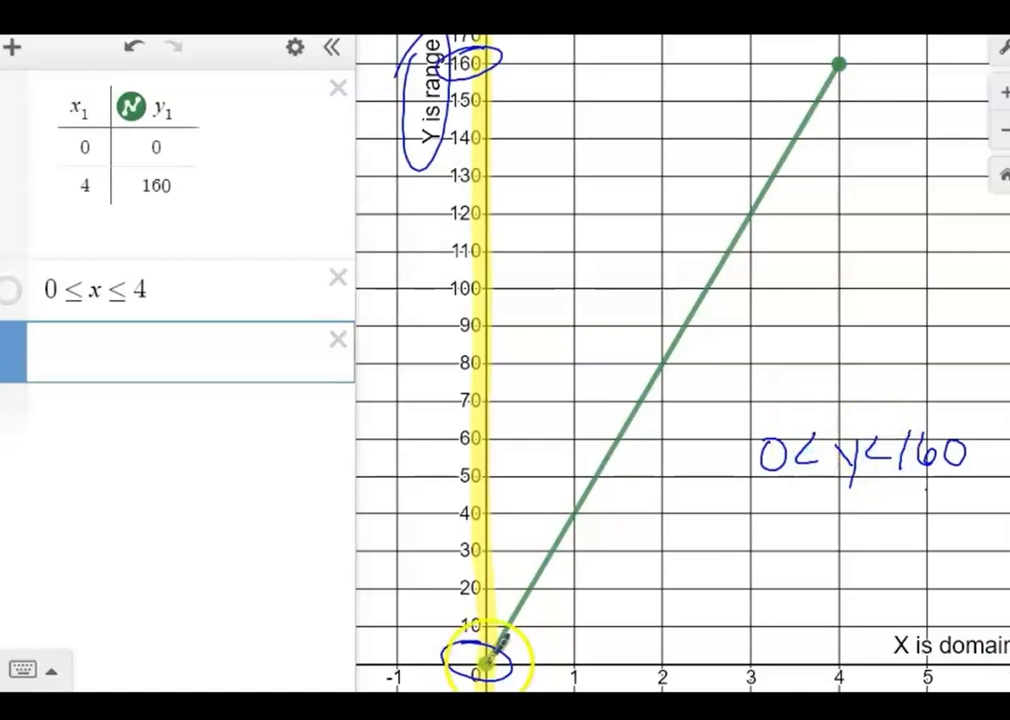
Underline both handwritten signs to make 0 ≤ y ≤ 160, and link 160 on the y-axis to the circled upper endpoint
drag(790, 467, 806, 467)
mouse_move(495, 55)
mouse_down()
mouse_move(630, 67)
mouse_move(801, 62)
mouse_move(840, 50)
mouse_move(830, 87)
mouse_move(843, 50)
mouse_up()
drag(866, 478, 887, 478)
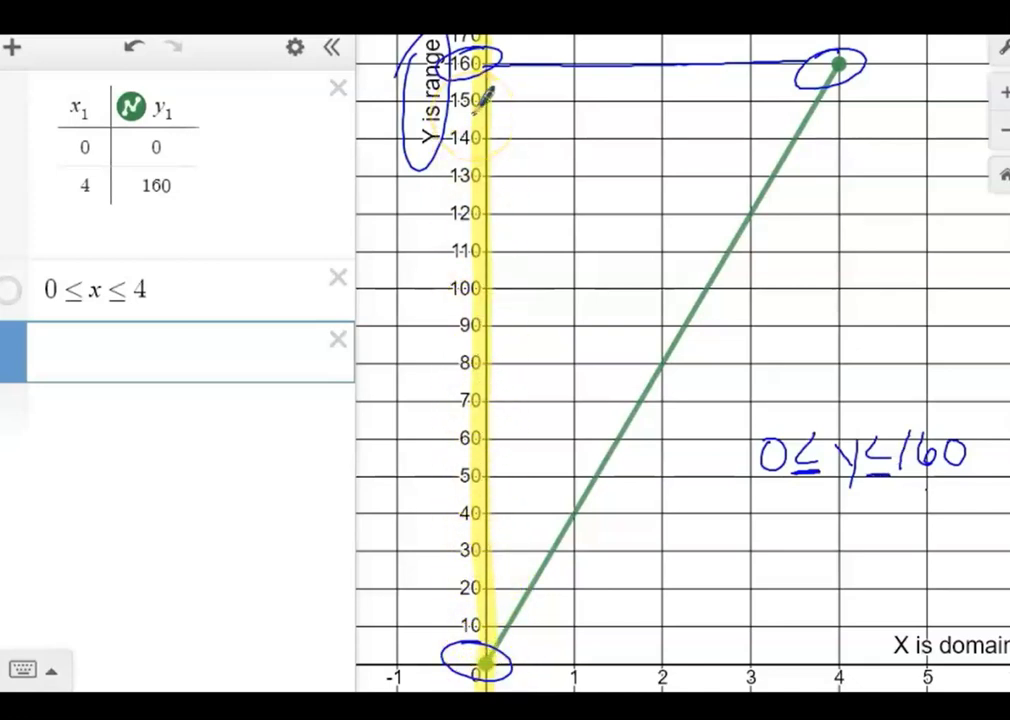
Enter the range inequality 0 ≤ y ≤ 160 as the third expression and close the on-screen keypad
click(134, 357)
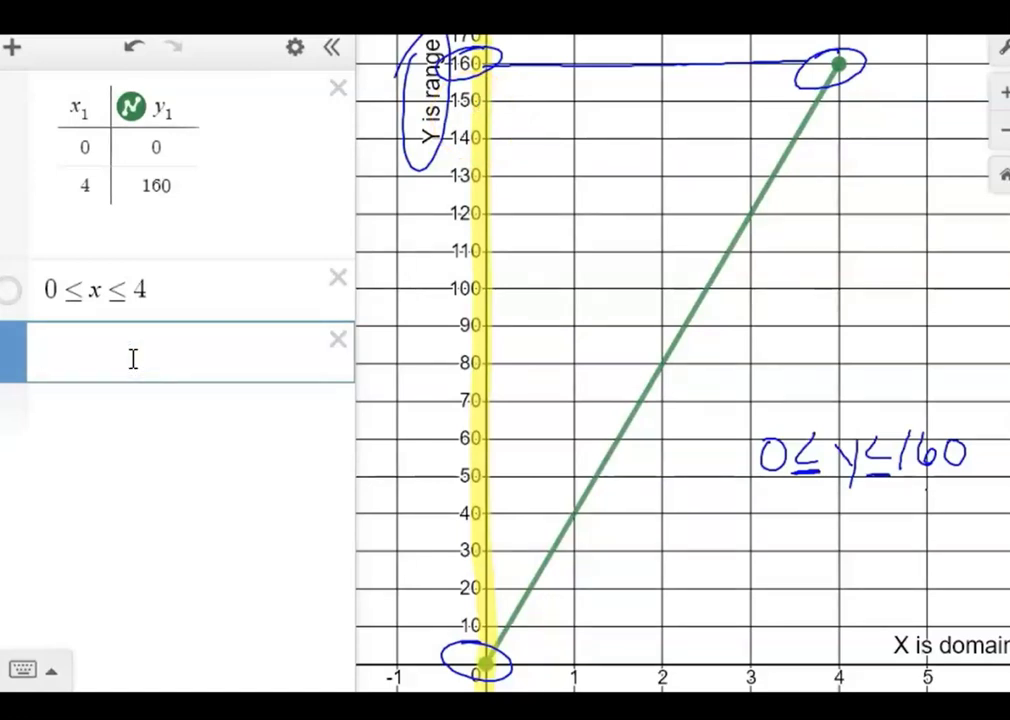
click(50, 669)
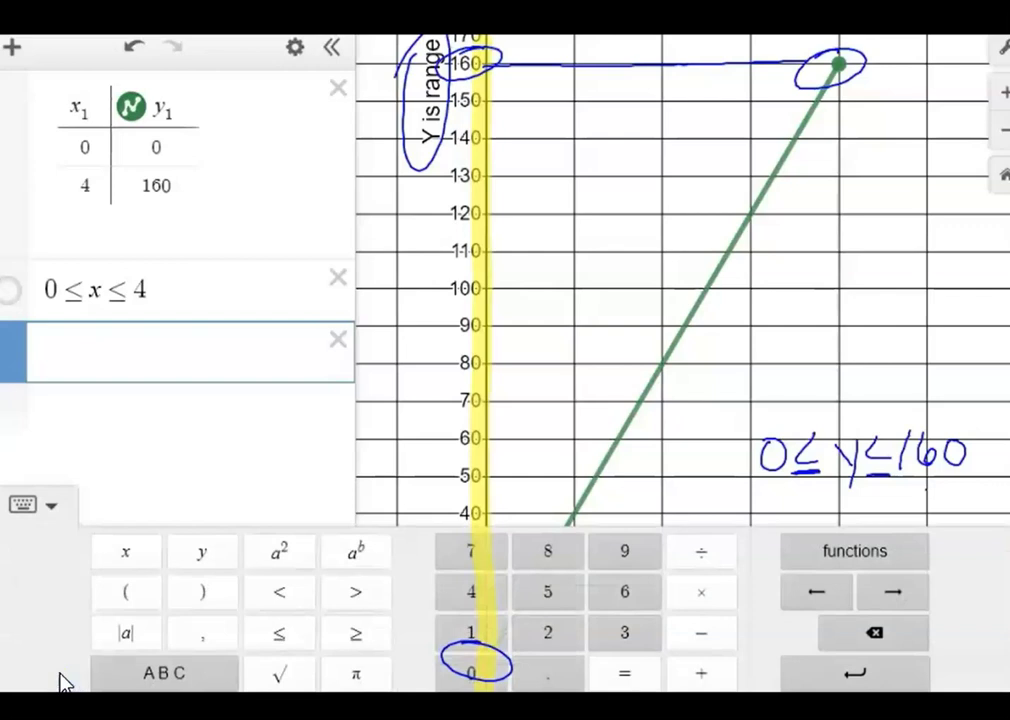
click(468, 673)
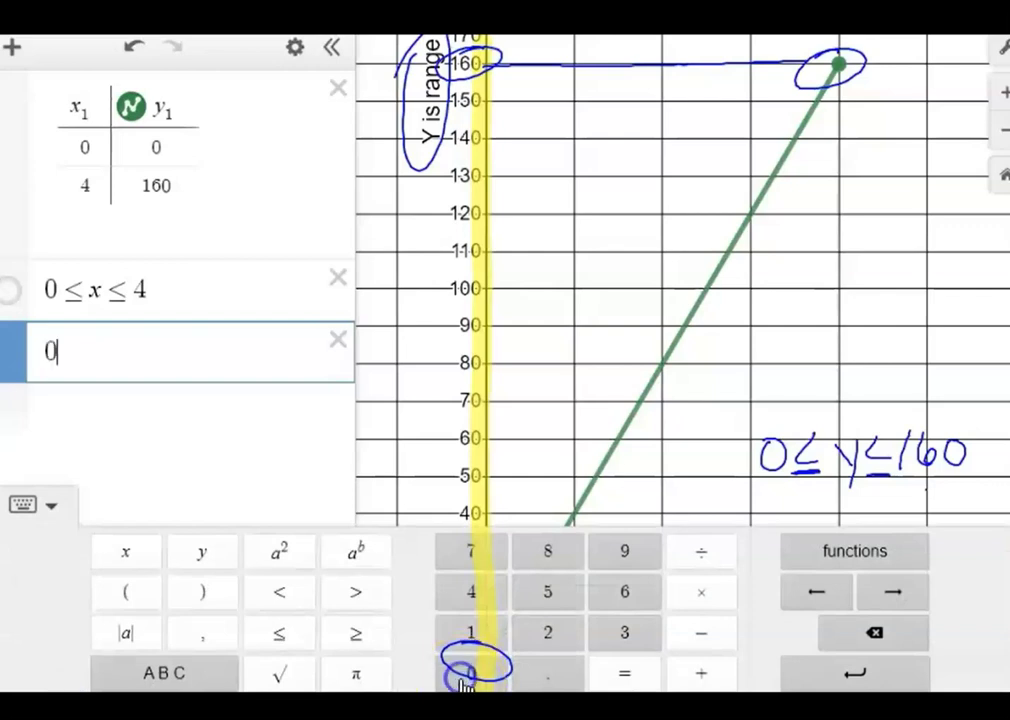
click(277, 634)
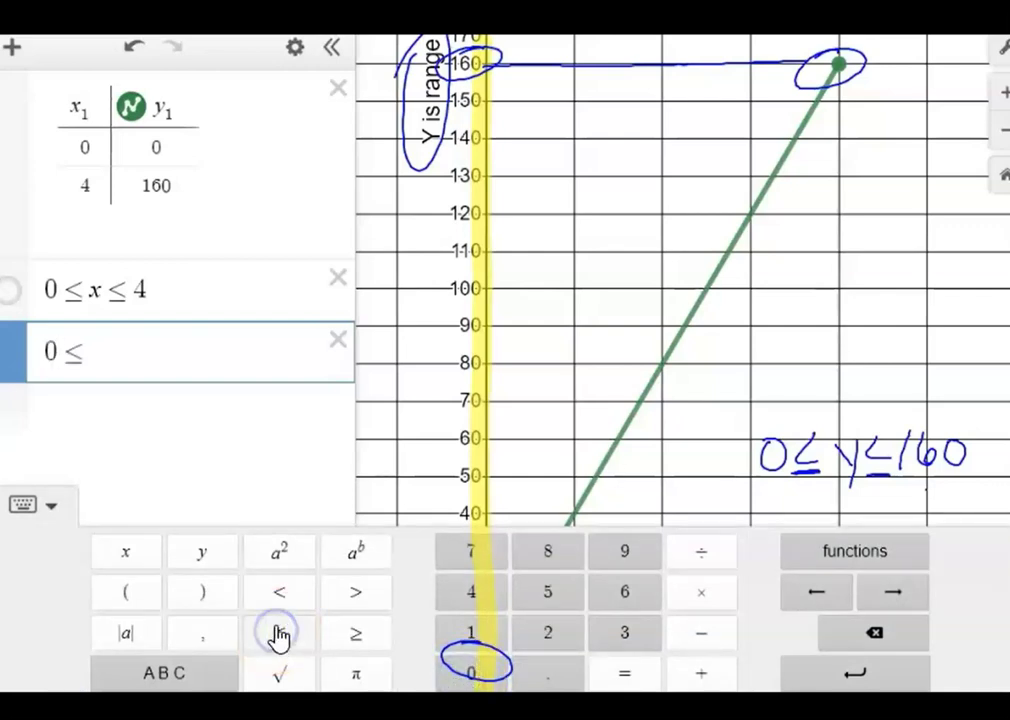
click(199, 560)
click(282, 638)
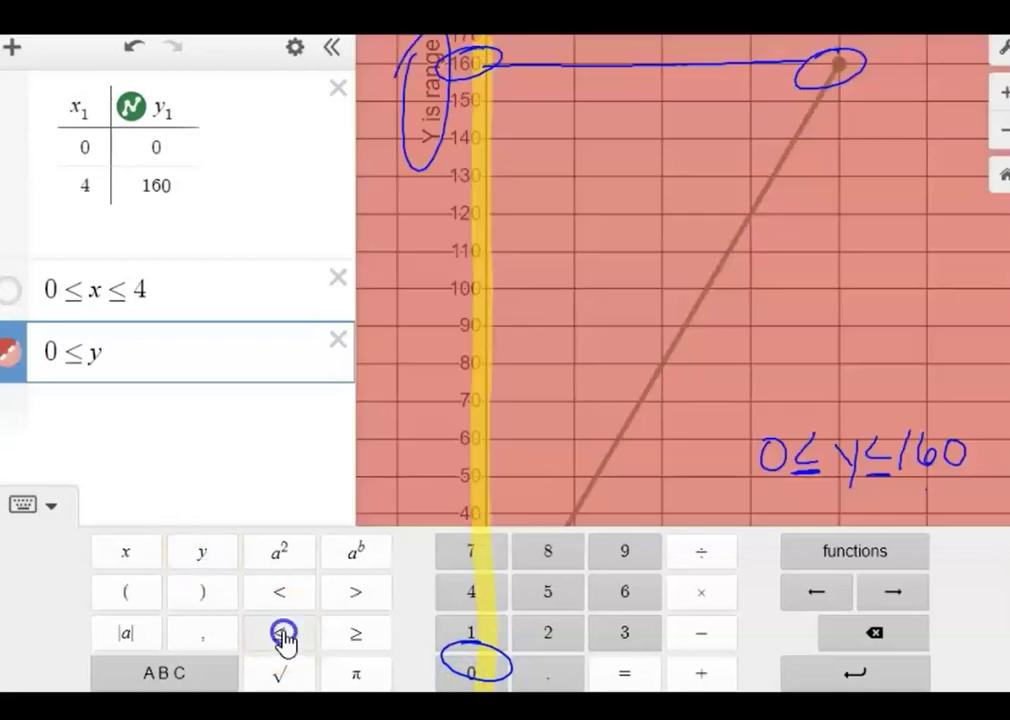
click(463, 634)
click(610, 593)
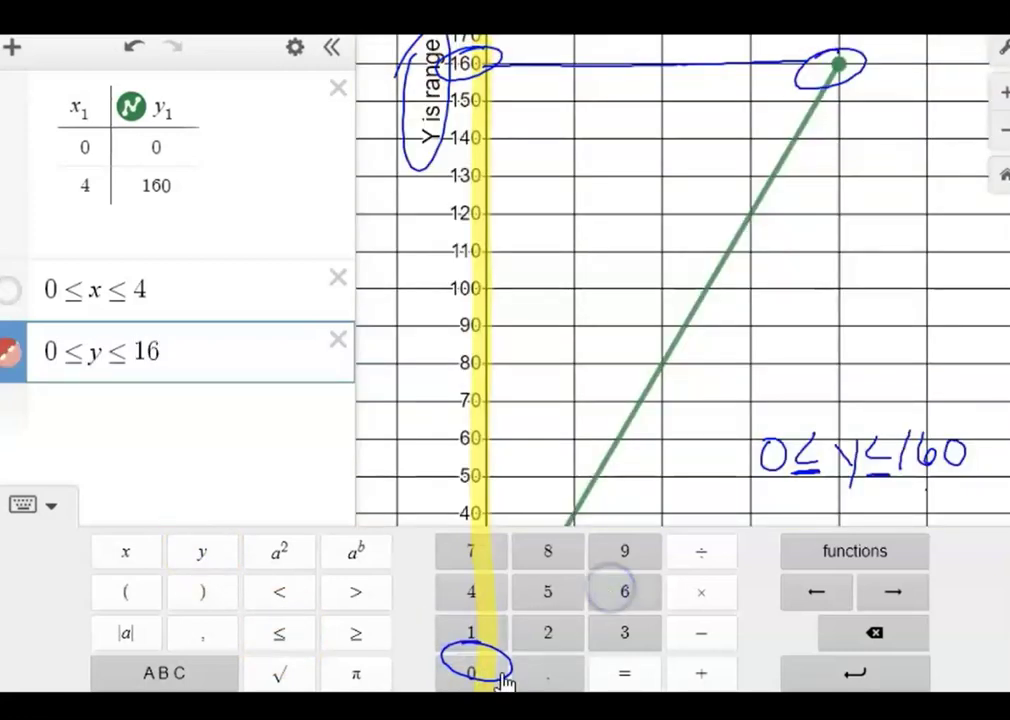
click(466, 675)
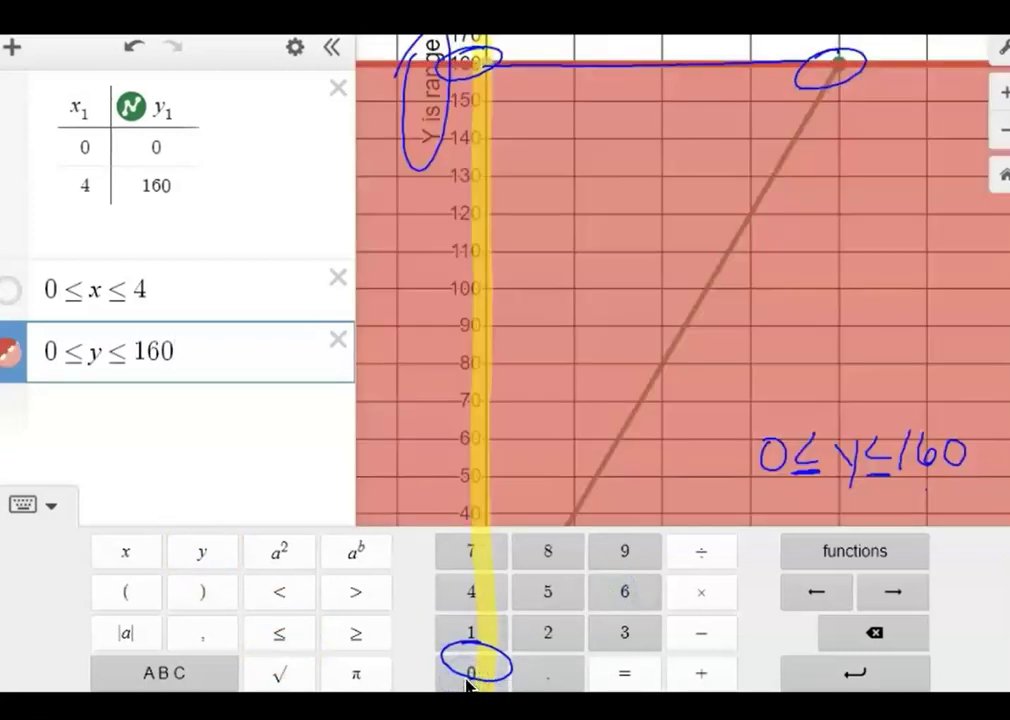
click(392, 447)
Show the 0 ≤ x ≤ 4 shading again together with the range and recolor it green
drag(390, 649, 437, 637)
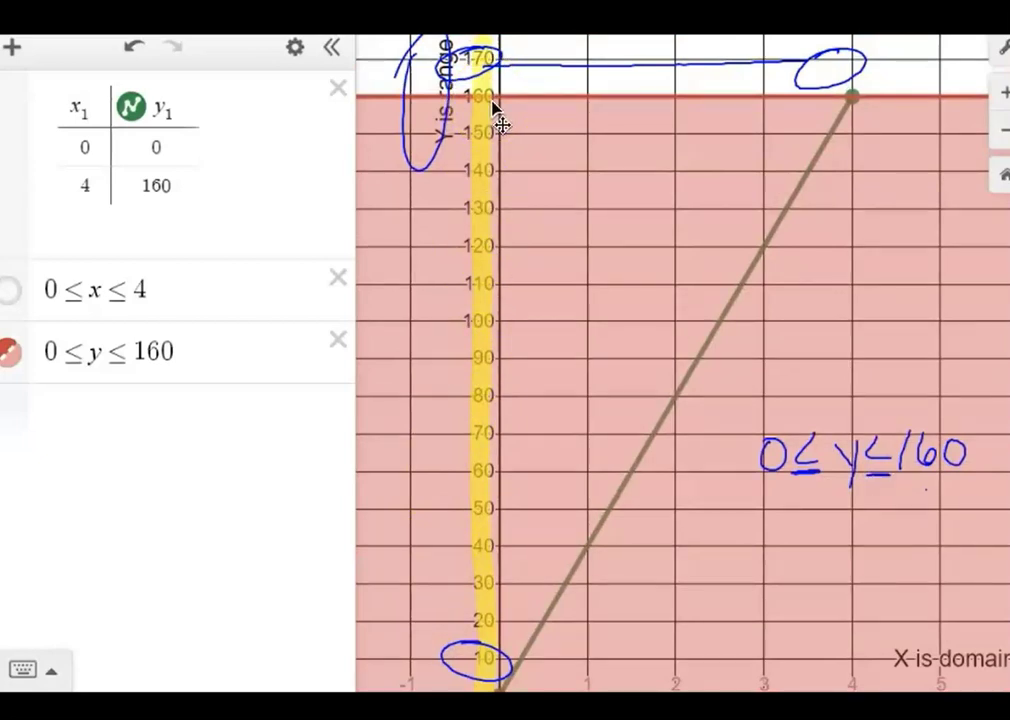
drag(435, 523, 449, 481)
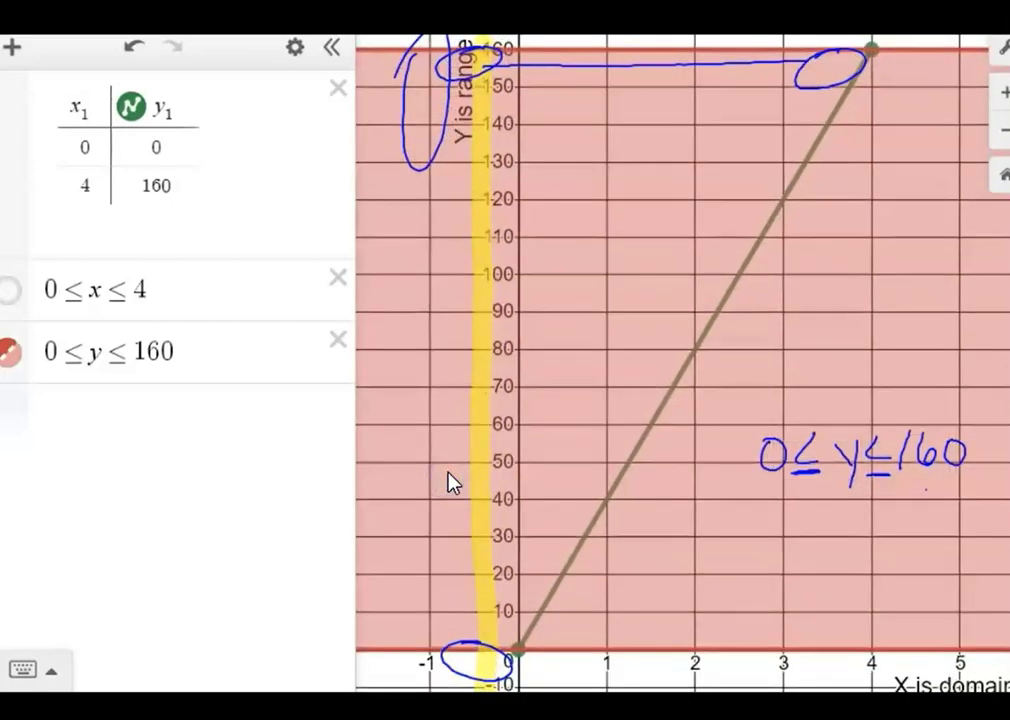
click(9, 292)
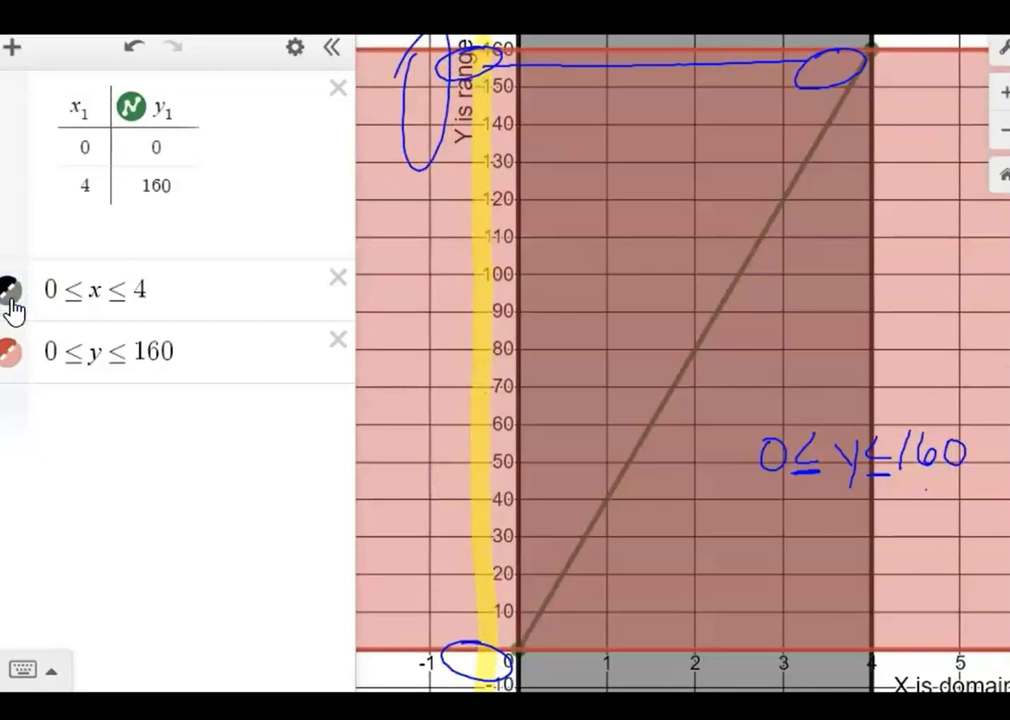
click(10, 298)
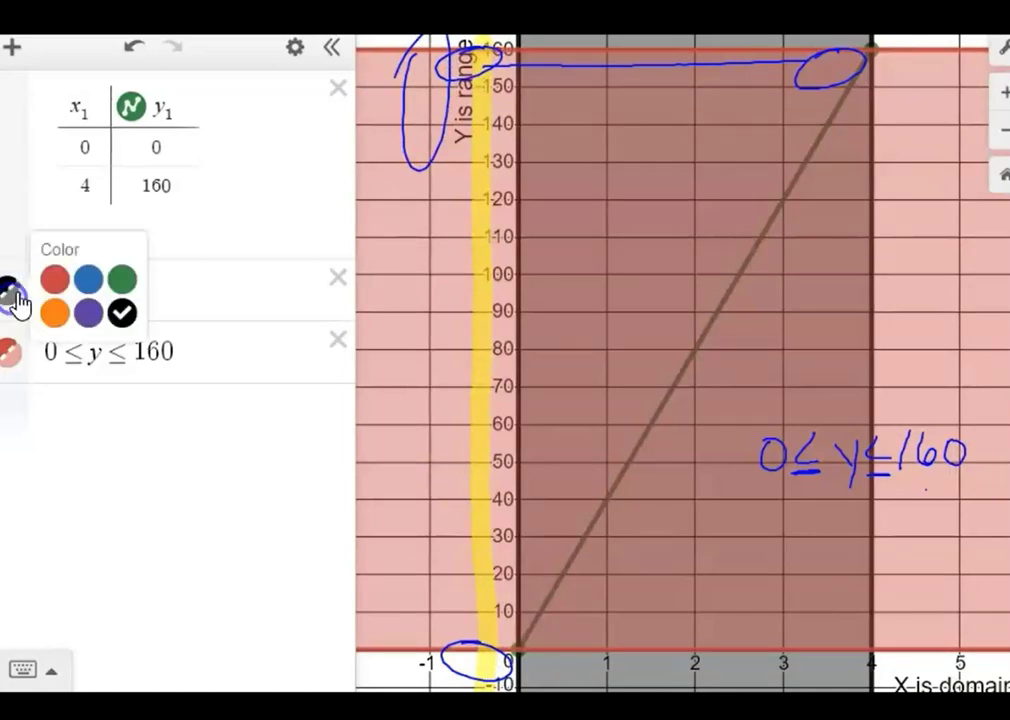
click(89, 282)
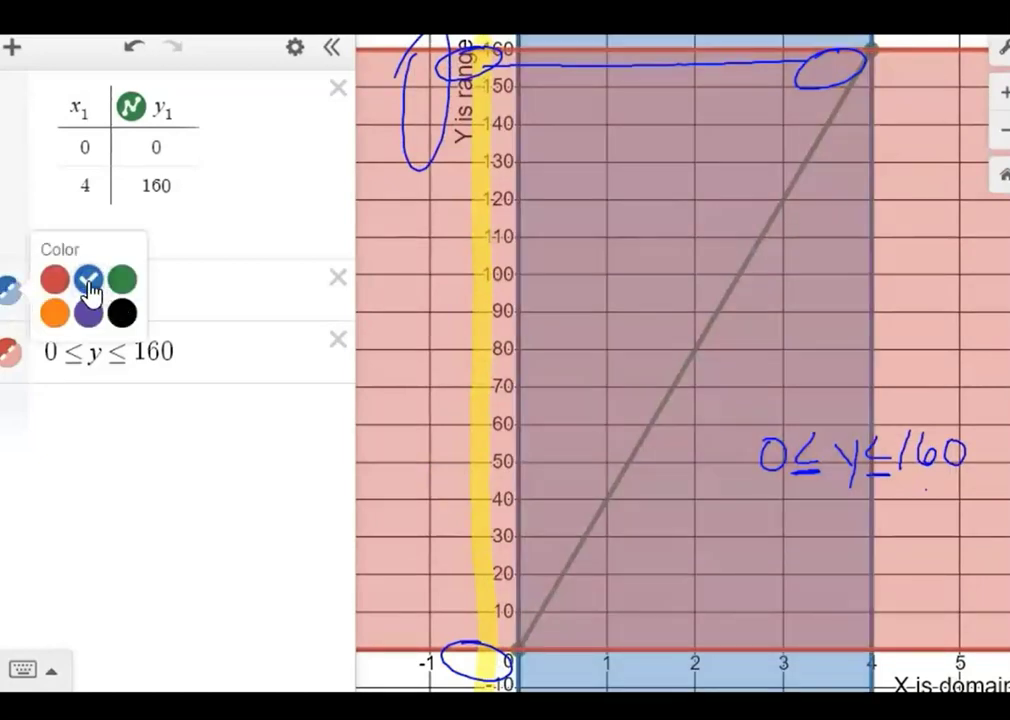
click(121, 283)
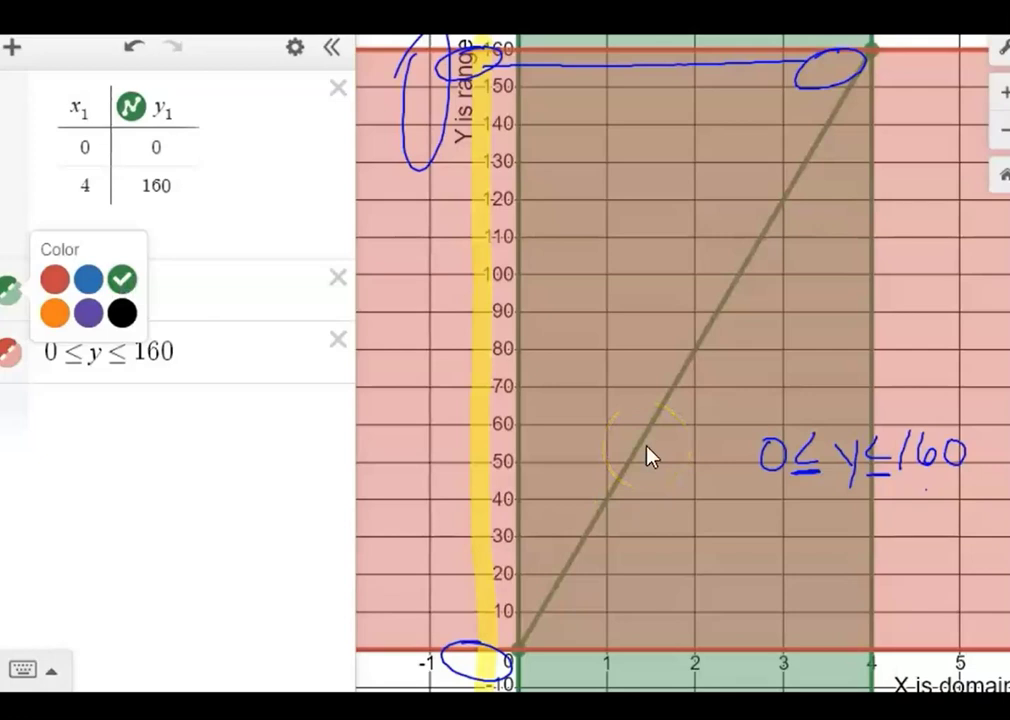
Handwrite D and R beside the domain and range inequalities, with blue arrows pointing to their x and y
click(41, 428)
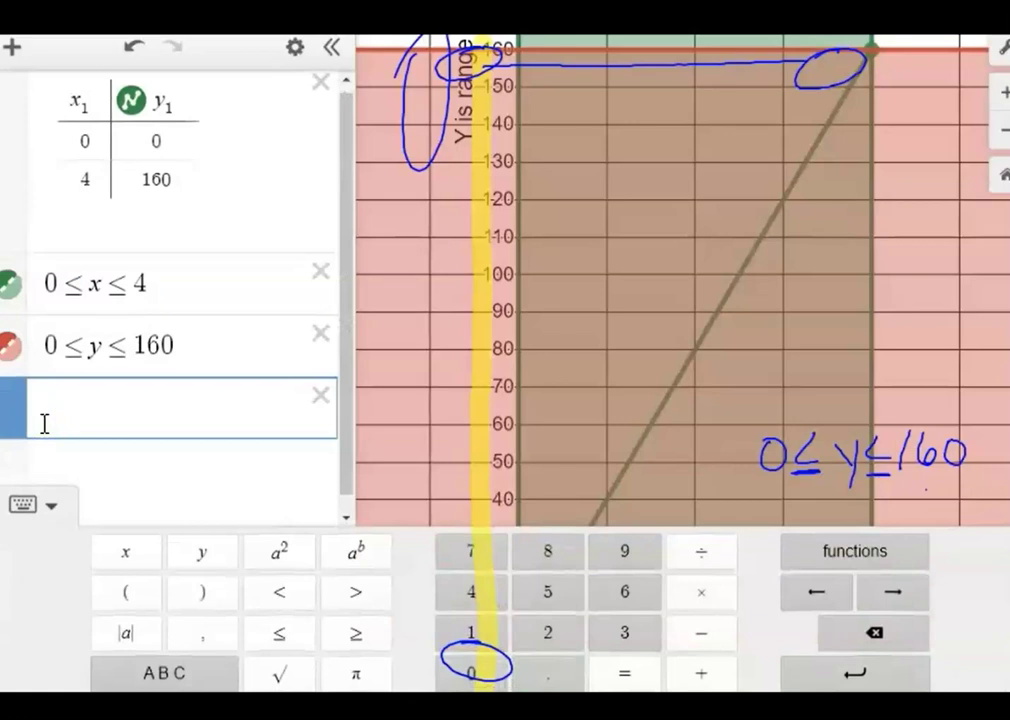
mouse_move(240, 272)
mouse_down()
mouse_move(245, 312)
mouse_move(265, 298)
mouse_move(241, 308)
mouse_move(166, 235)
mouse_move(126, 272)
mouse_up()
mouse_move(236, 332)
mouse_down()
mouse_move(238, 368)
mouse_move(263, 369)
mouse_move(110, 330)
mouse_move(136, 328)
mouse_up()
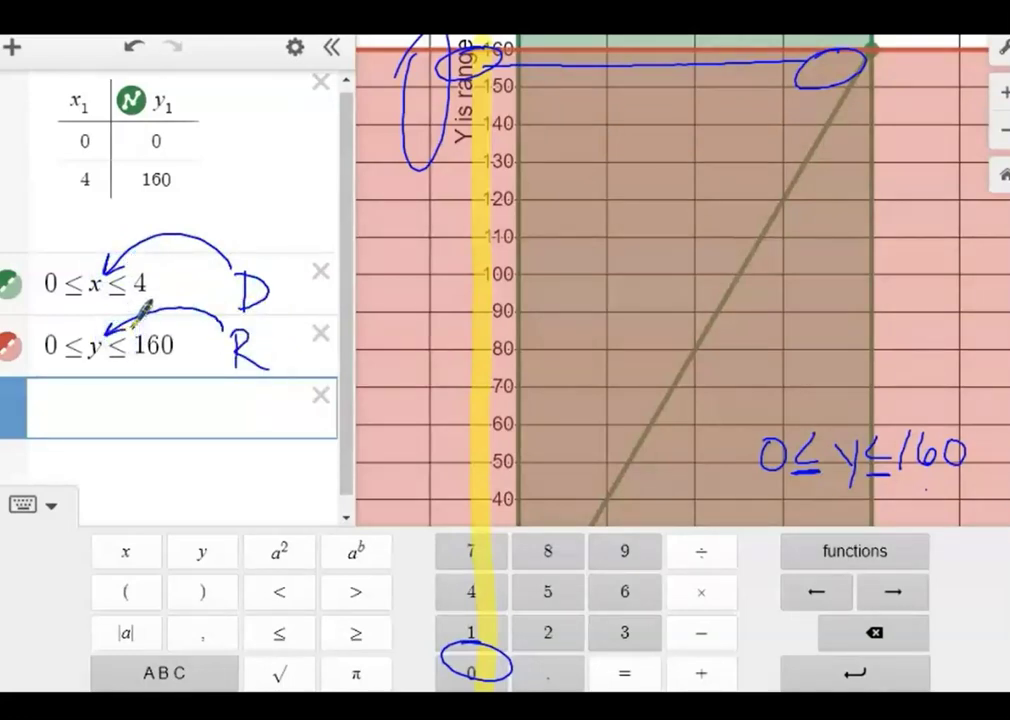
click(397, 491)
click(397, 491)
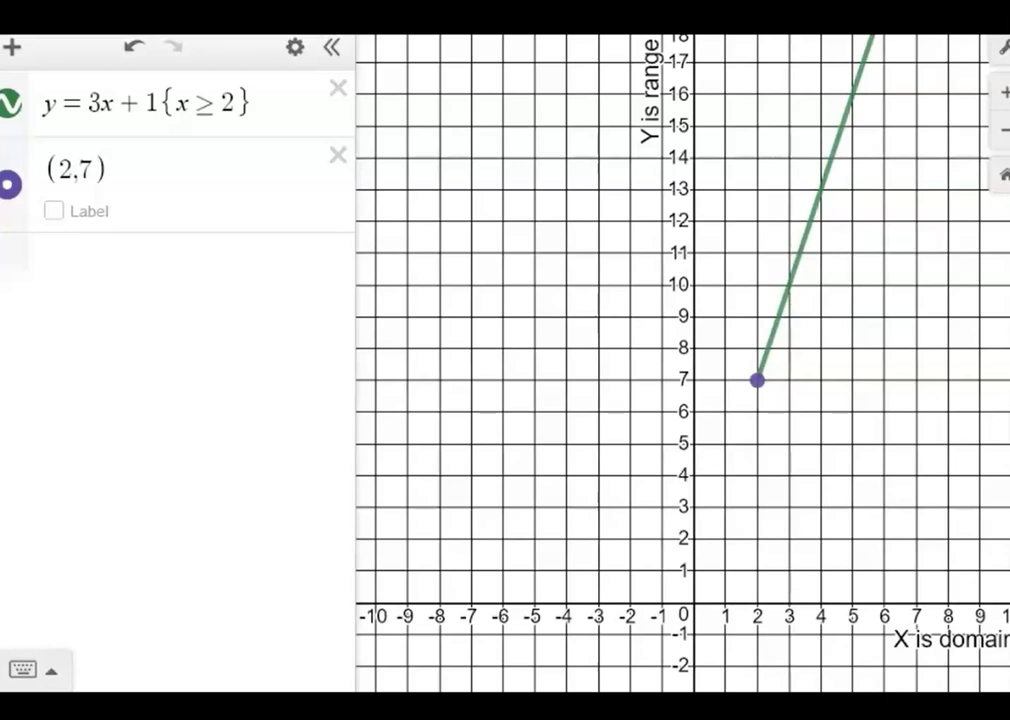
On the y = 3x + 1 {x ≥ 2} graph, circle the "X is domain" label and loop the endpoint (2,7) with 2 on the x-axis
drag(638, 433, 546, 455)
click(1001, 177)
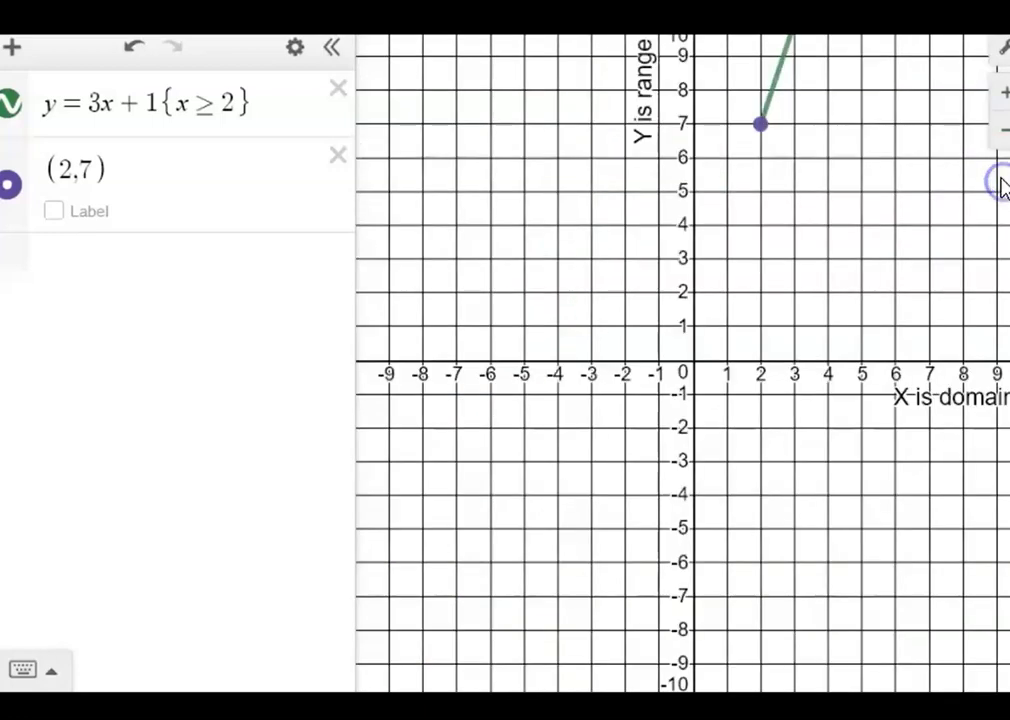
drag(643, 338, 568, 481)
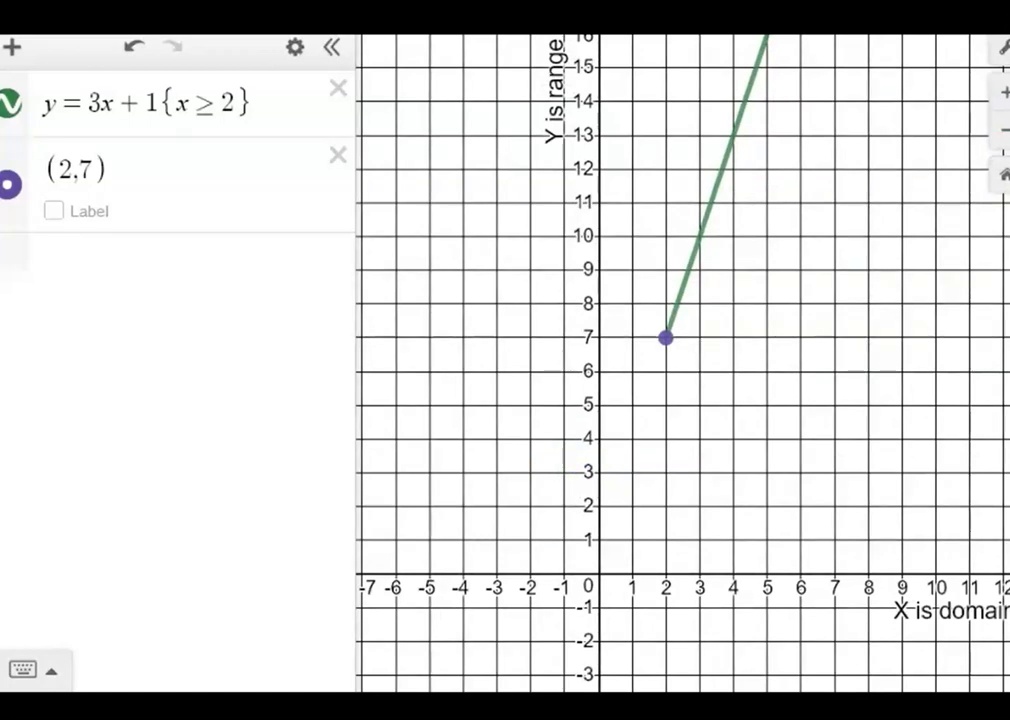
mouse_move(897, 600)
mouse_down()
mouse_move(884, 627)
mouse_move(945, 582)
mouse_up()
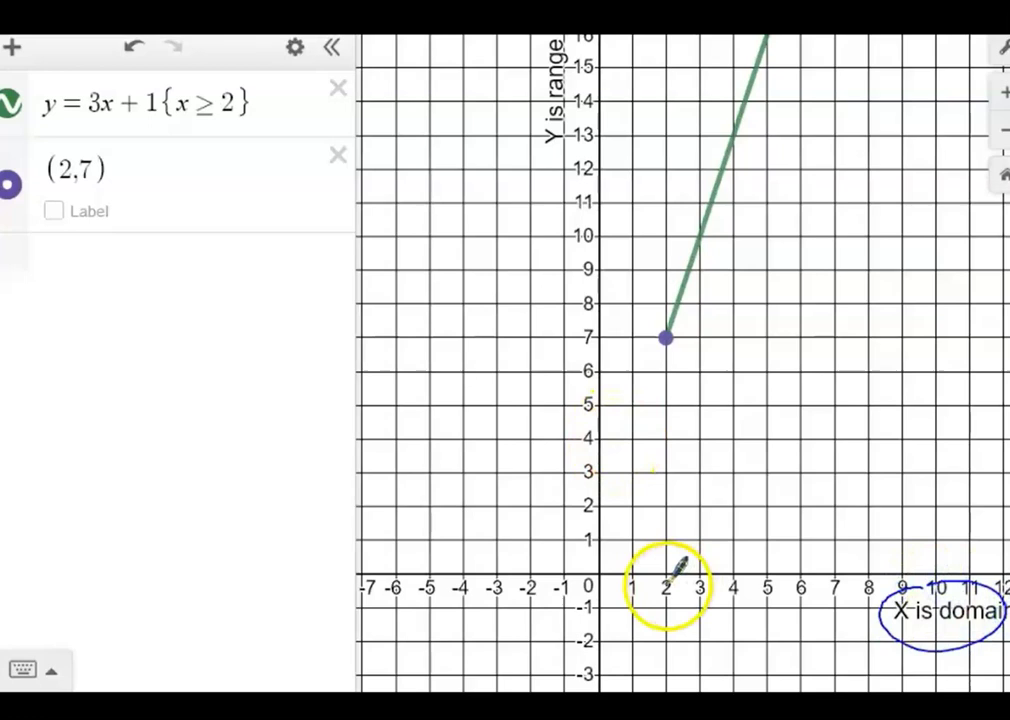
mouse_move(673, 563)
mouse_down()
mouse_move(686, 382)
mouse_move(645, 343)
mouse_move(638, 539)
mouse_move(663, 623)
mouse_move(677, 530)
mouse_up()
Draw a blue arrowhead at the ray's upper end and handwrite an X below the ray, erasing and rewriting it slightly farther right
mouse_move(773, 436)
mouse_down()
mouse_move(794, 476)
mouse_move(770, 484)
mouse_up()
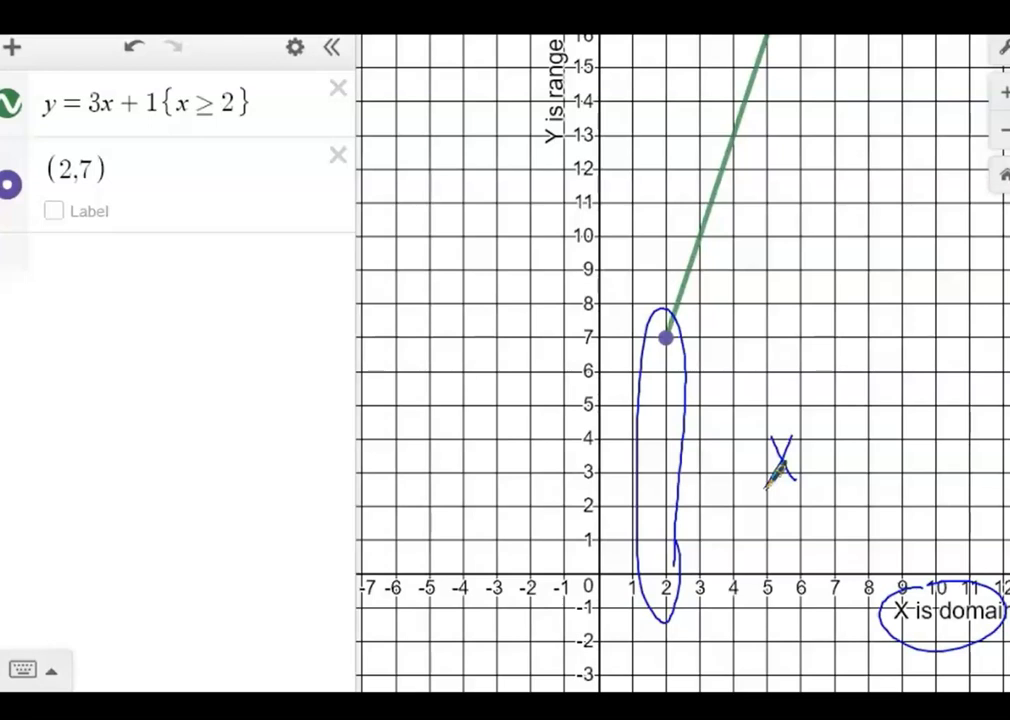
mouse_move(748, 56)
mouse_down()
mouse_move(766, 40)
mouse_move(772, 54)
mouse_up()
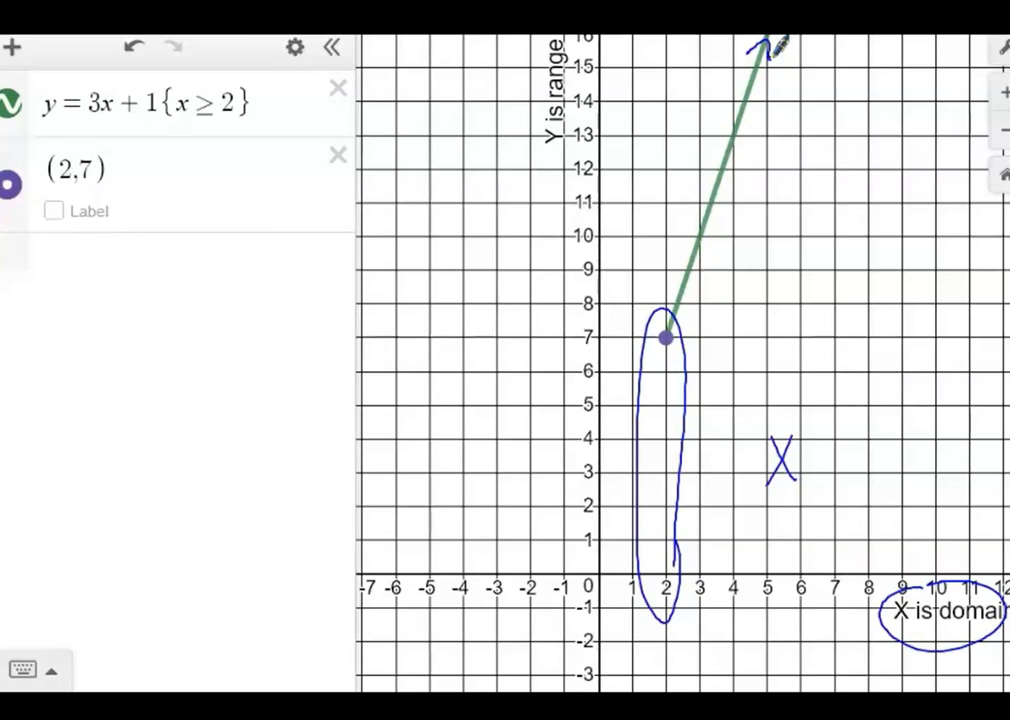
mouse_move(700, 445)
mouse_down()
mouse_move(724, 447)
mouse_move(716, 472)
mouse_move(726, 479)
mouse_move(726, 424)
mouse_move(800, 458)
mouse_move(790, 340)
mouse_up()
key(e)
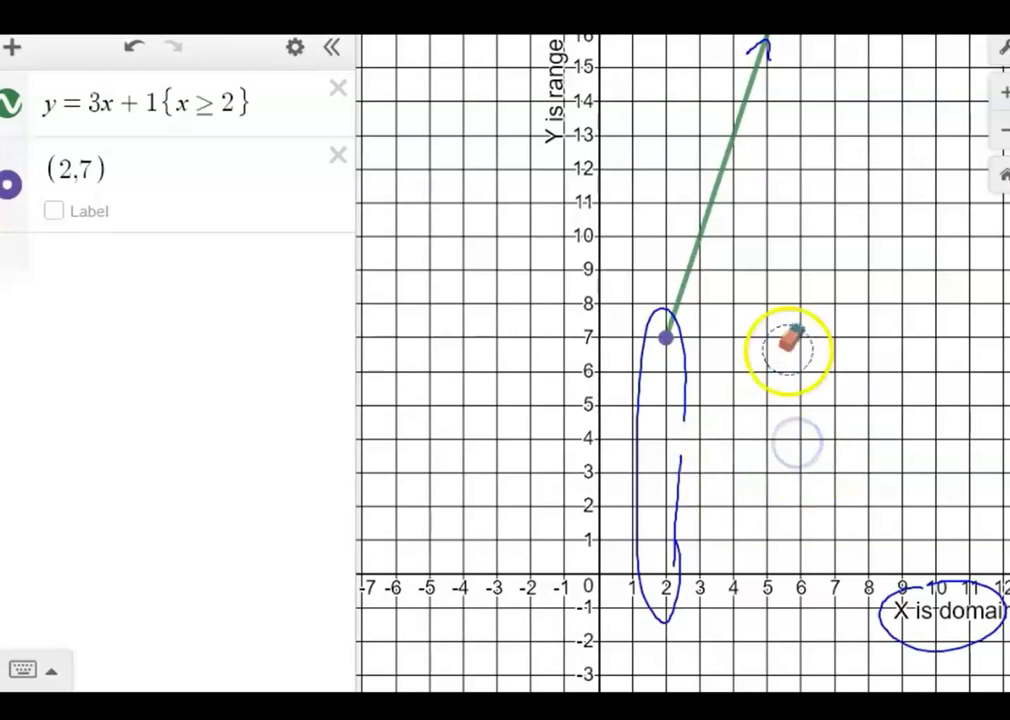
mouse_move(784, 420)
mouse_down()
mouse_move(815, 469)
mouse_move(809, 431)
mouse_move(784, 468)
mouse_up()
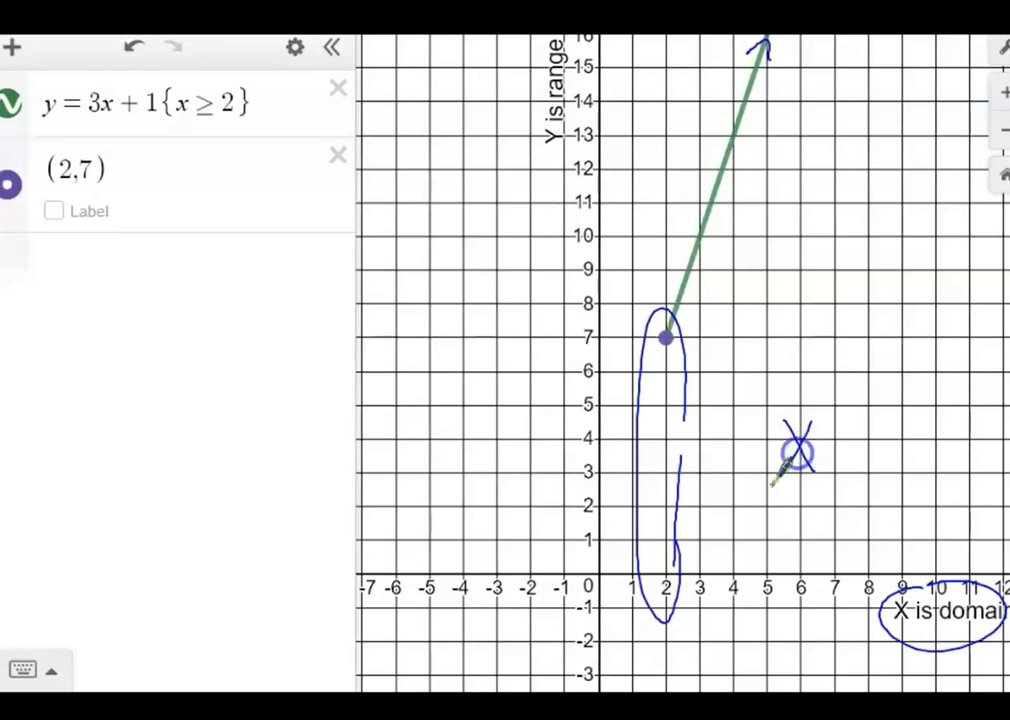
Complete the handwritten domain as x ≥ 2 and circle it in blue
click(666, 338)
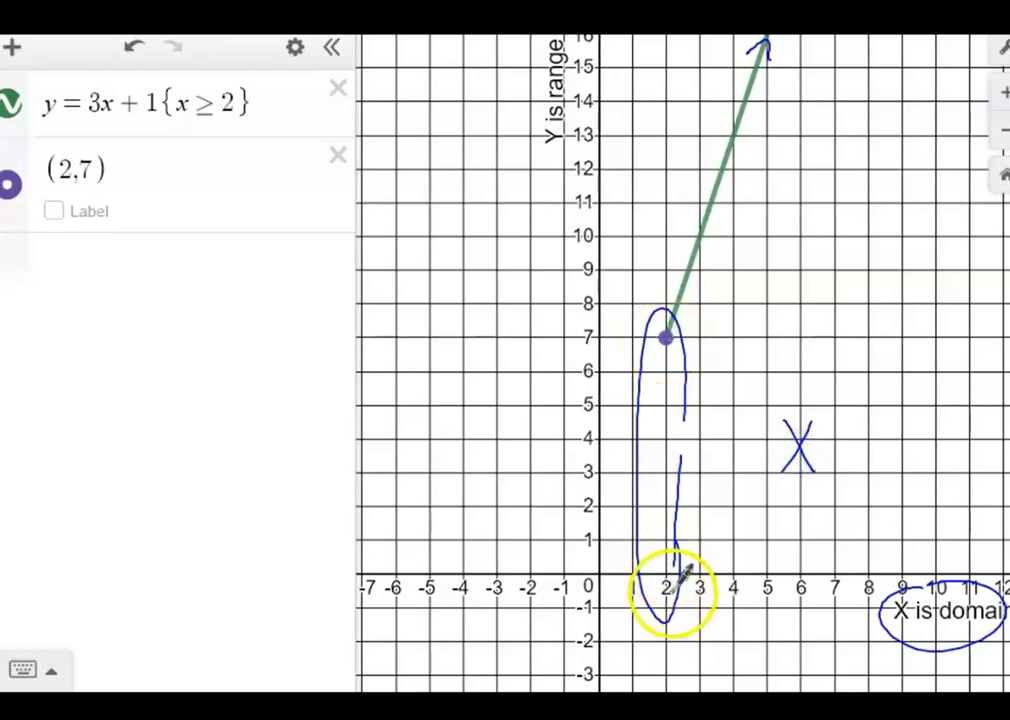
drag(882, 420, 920, 461)
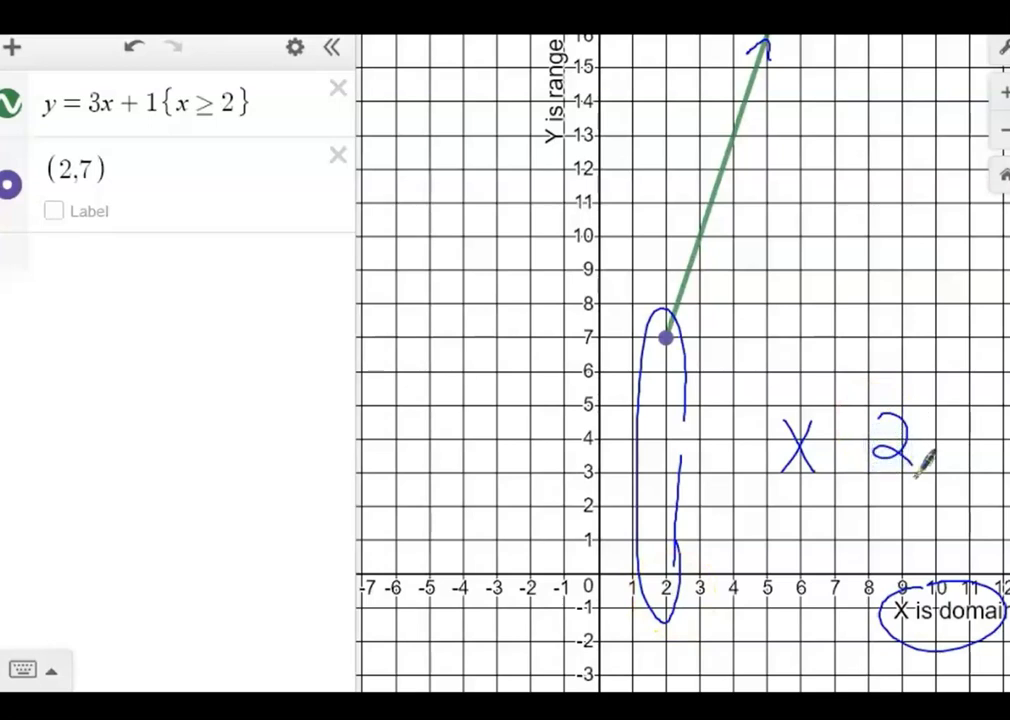
drag(834, 413, 832, 452)
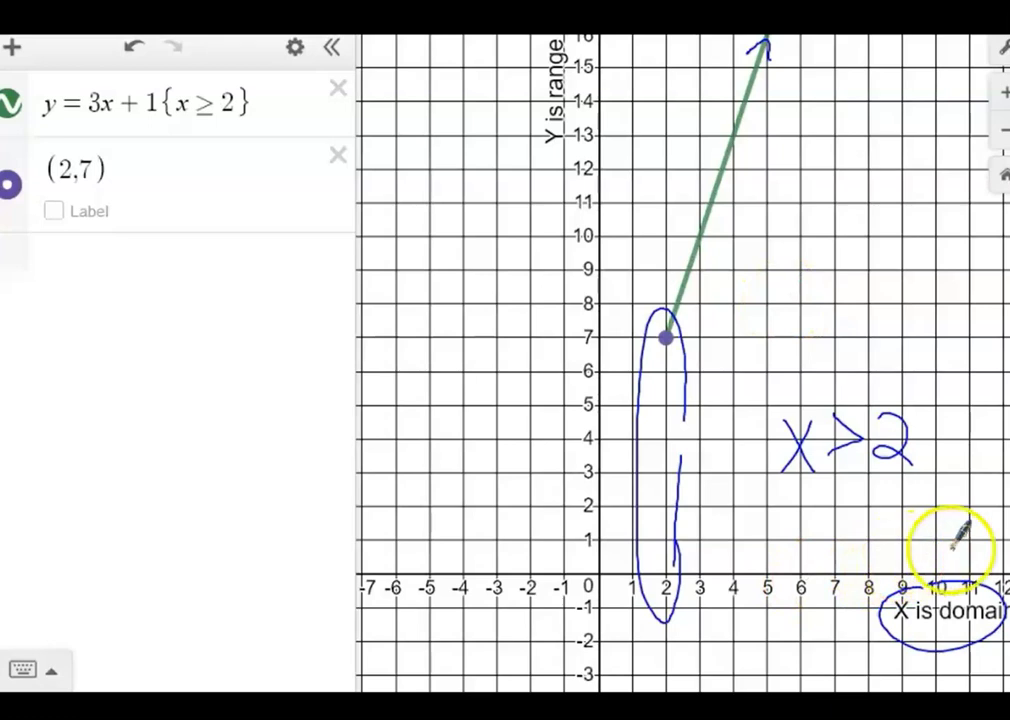
drag(830, 461, 859, 452)
mouse_move(858, 389)
mouse_down()
mouse_move(782, 406)
mouse_move(860, 391)
mouse_up()
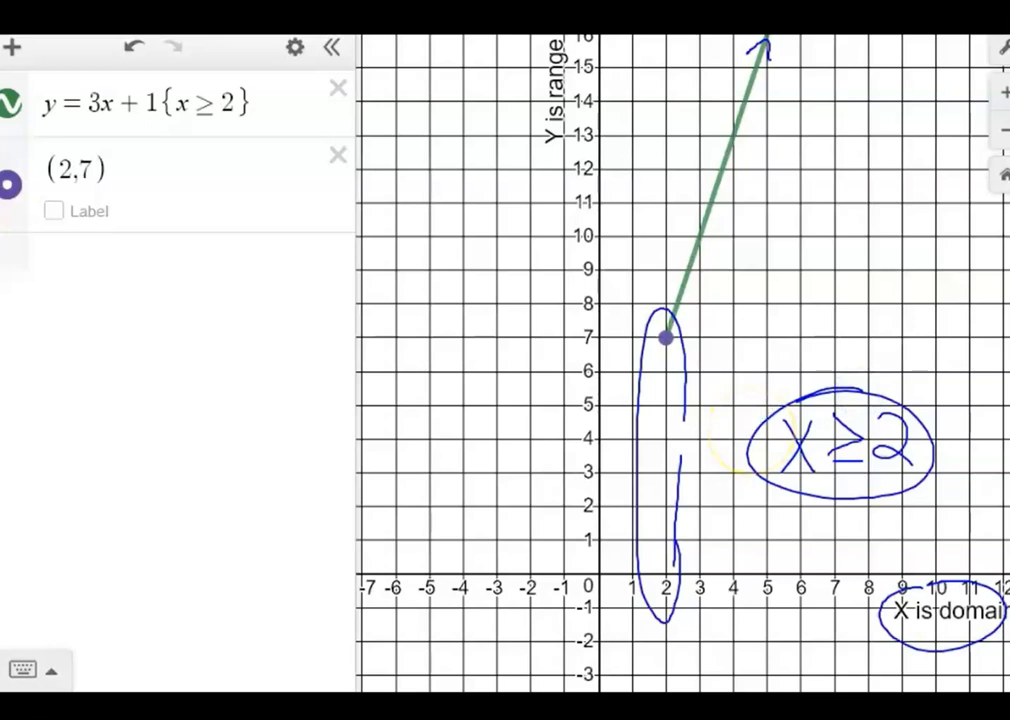
Add the inequality x ≥ 2 as a new expression and examine the shaded domain region around the ray
click(124, 262)
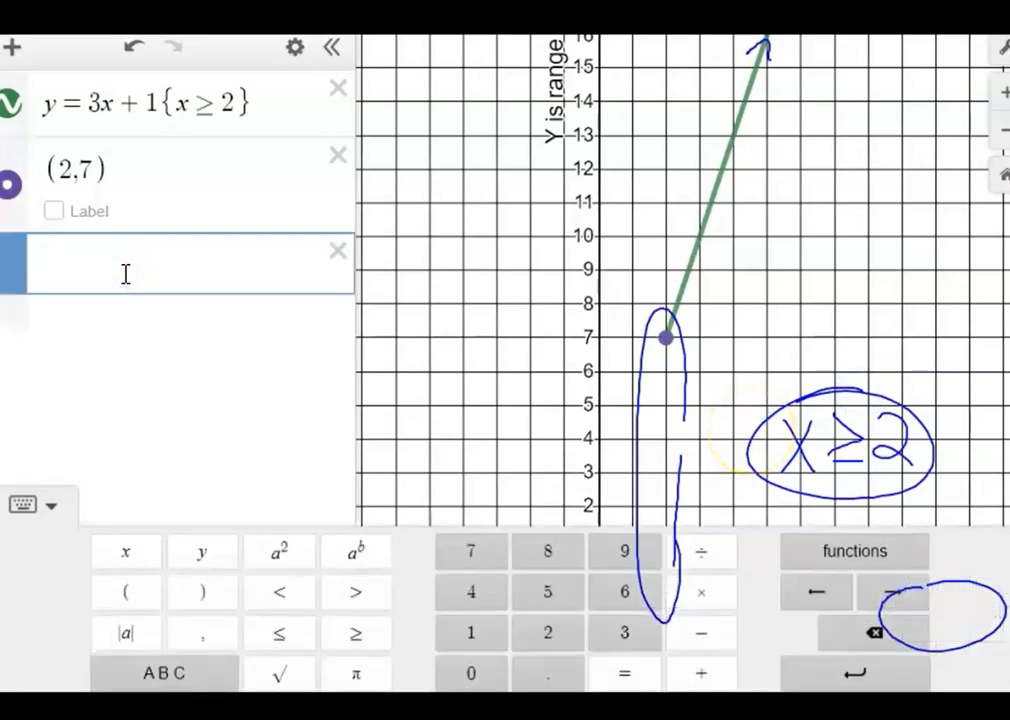
click(130, 553)
click(355, 640)
click(537, 643)
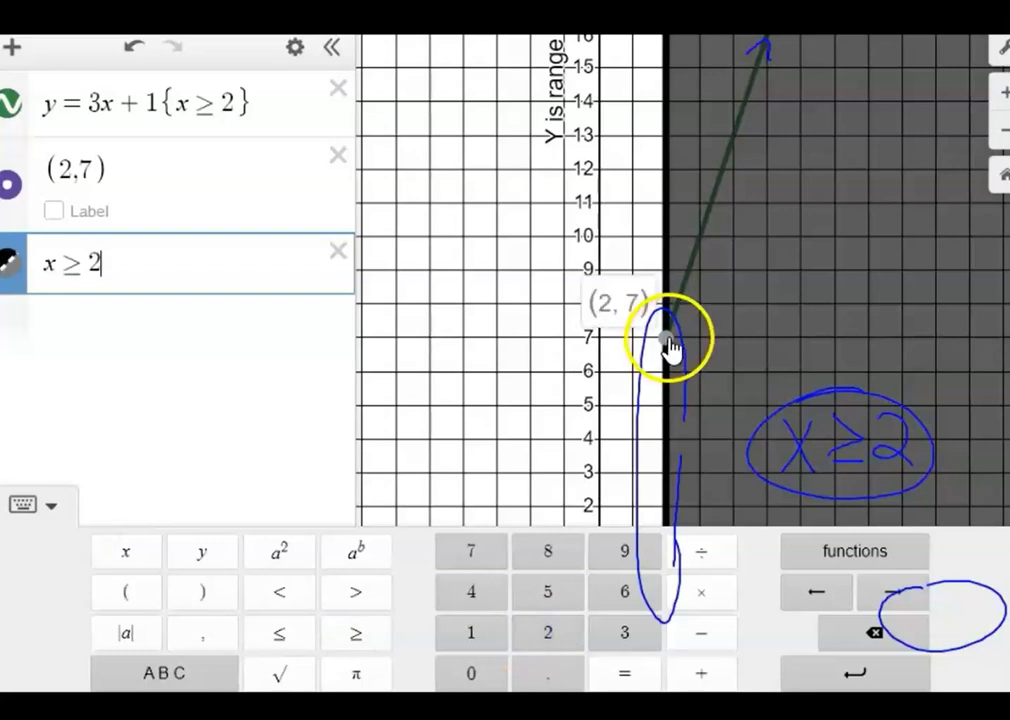
drag(812, 338, 710, 356)
drag(868, 285, 726, 327)
mouse_move(950, 300)
mouse_down()
mouse_move(807, 293)
mouse_move(715, 302)
mouse_up()
mouse_move(835, 235)
mouse_down()
mouse_move(712, 307)
mouse_move(597, 413)
mouse_move(591, 433)
mouse_up()
click(1003, 176)
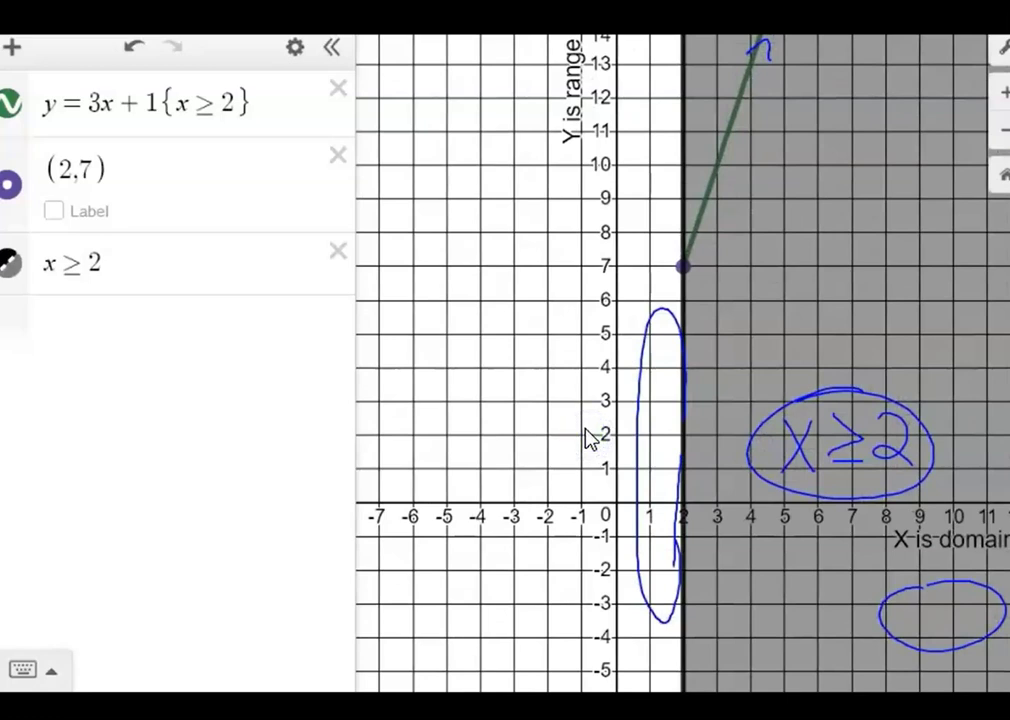
Hide the x ≥ 2 shading and erase the handwritten domain inequality and blue loops, keeping the ray's arrowhead
click(10, 264)
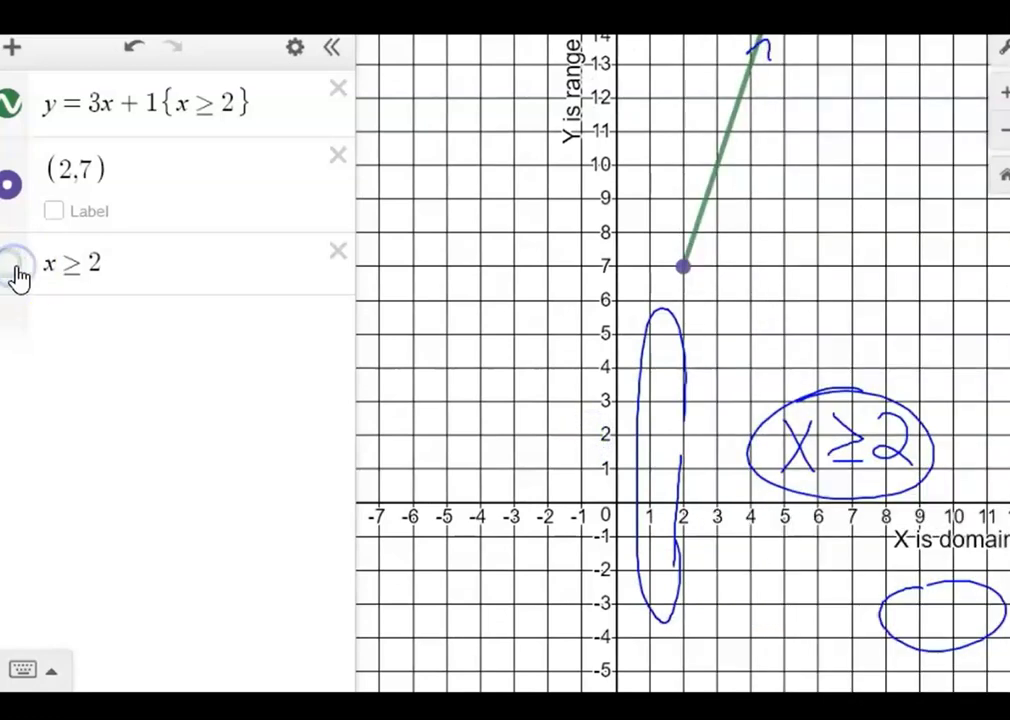
mouse_move(665, 310)
mouse_down()
mouse_move(637, 452)
mouse_move(657, 516)
mouse_move(656, 591)
mouse_move(674, 504)
mouse_move(629, 611)
mouse_move(690, 388)
mouse_move(673, 377)
mouse_move(779, 422)
mouse_move(819, 406)
mouse_move(918, 440)
mouse_move(761, 482)
mouse_move(845, 483)
mouse_move(944, 508)
mouse_move(837, 554)
mouse_move(961, 612)
mouse_up()
click(874, 538)
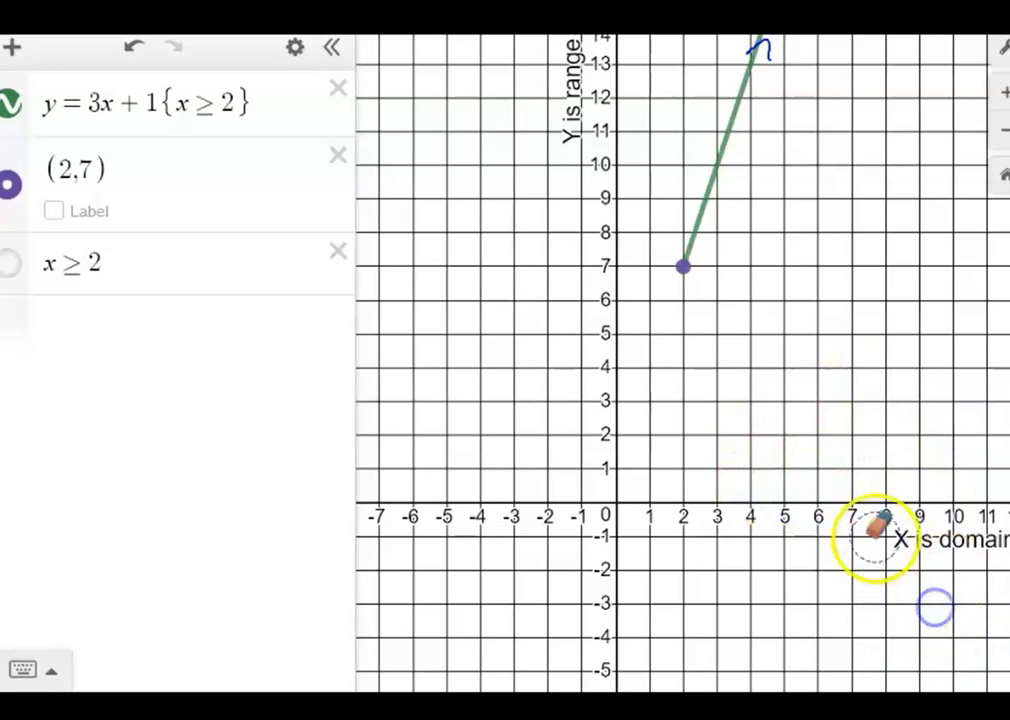
Loop the endpoint (2,7) together with 7 on the y-axis and handwrite a 7 below the ray
click(595, 62)
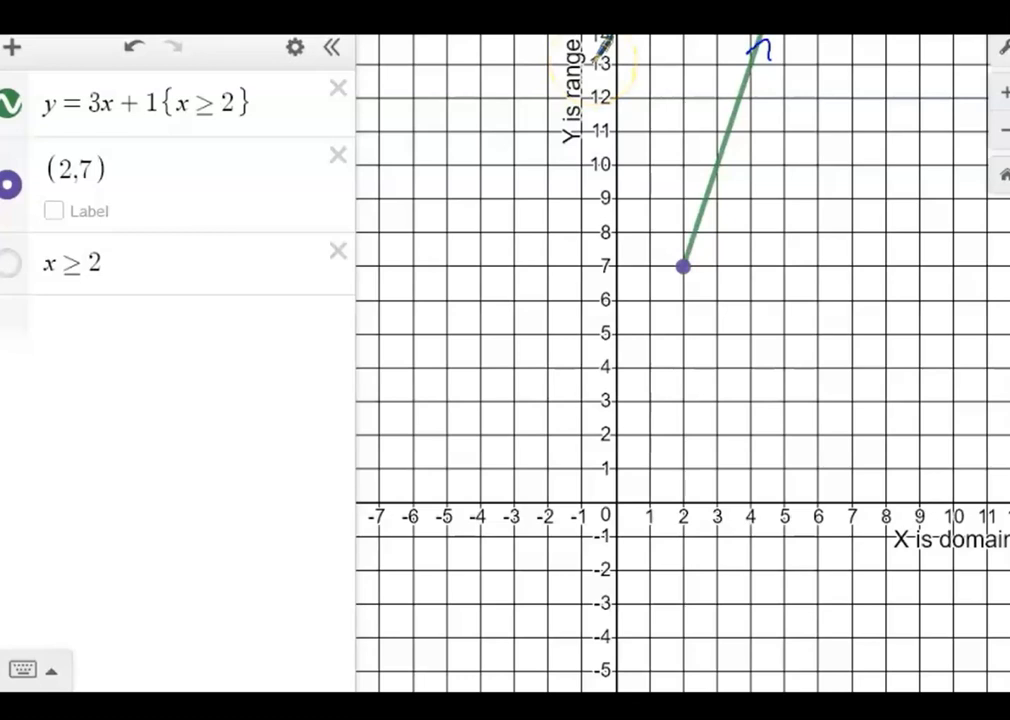
mouse_move(620, 252)
mouse_down()
mouse_move(724, 255)
mouse_move(573, 266)
mouse_up()
drag(828, 372, 840, 448)
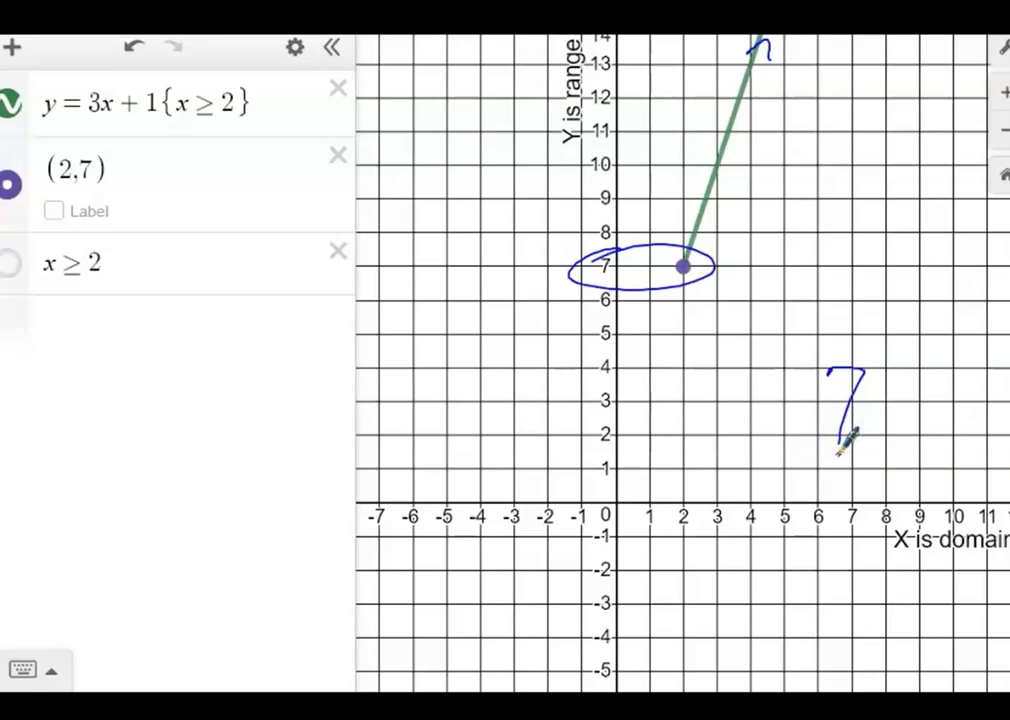
Handwrite y > in front of the 7 below the ray
mouse_move(787, 198)
mouse_down()
mouse_move(721, 433)
mouse_move(688, 508)
mouse_up()
mouse_move(775, 290)
mouse_down()
mouse_move(780, 334)
mouse_move(792, 307)
mouse_move(738, 455)
mouse_up()
click(1002, 174)
mouse_move(762, 367)
mouse_down()
mouse_move(714, 428)
mouse_move(721, 516)
mouse_move(706, 530)
mouse_move(709, 522)
mouse_up()
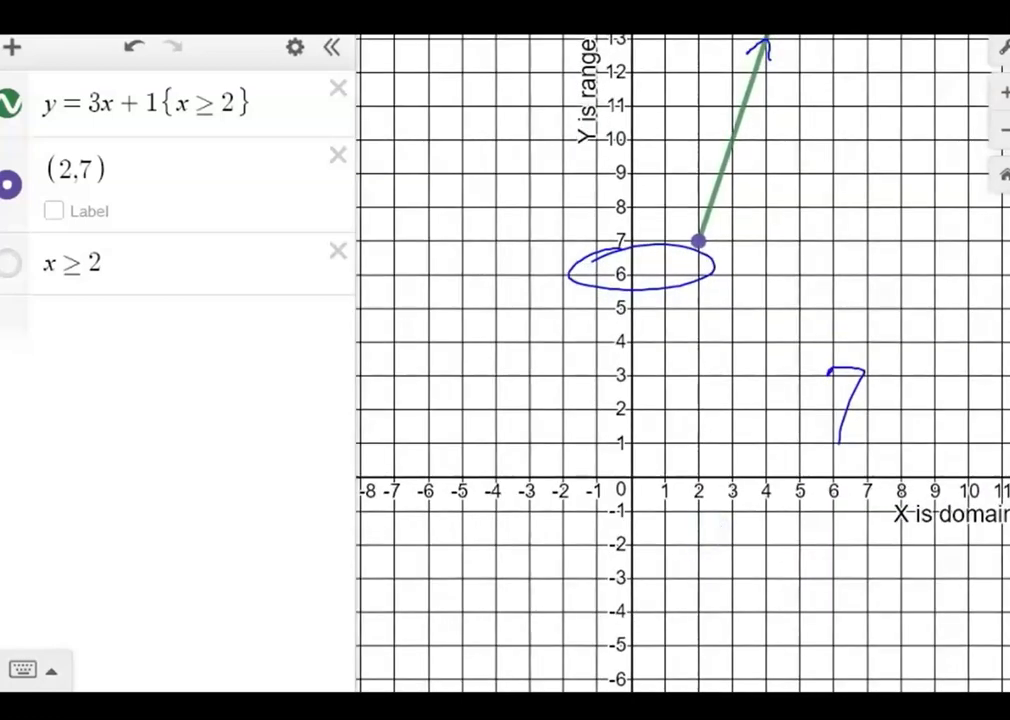
mouse_move(693, 382)
mouse_down()
mouse_move(716, 424)
mouse_move(714, 466)
mouse_up()
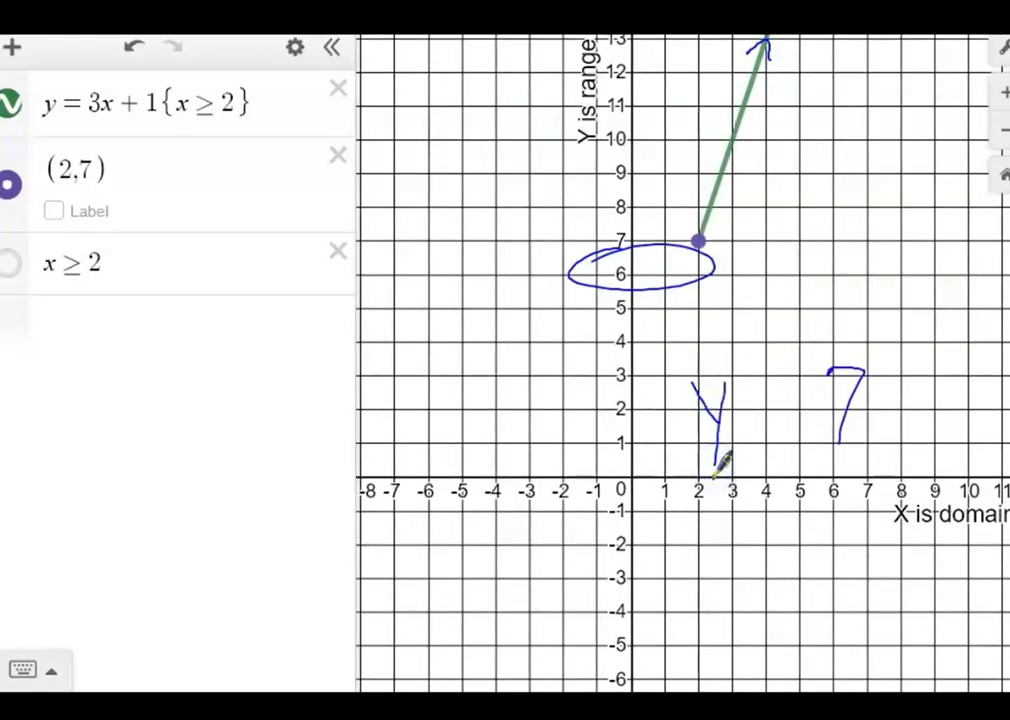
mouse_move(762, 366)
mouse_down()
mouse_move(792, 393)
mouse_move(760, 408)
mouse_up()
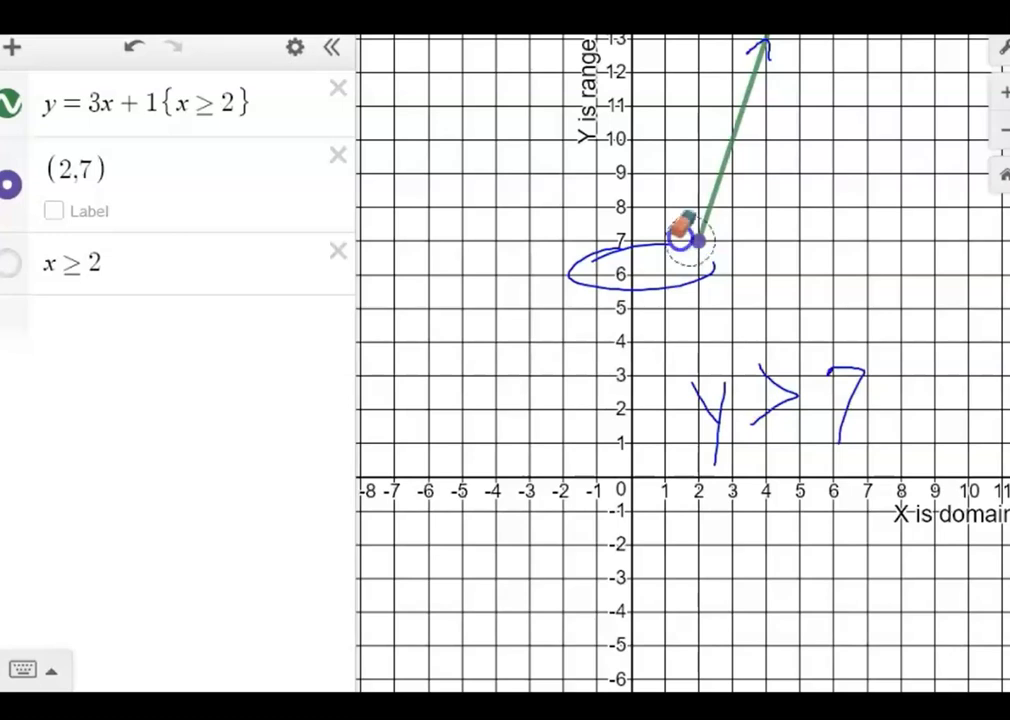
Erase the displaced loop, redraw it around (2,7) and the y-axis 7, and underline the handwritten > to make y ≥ 7
drag(676, 250, 604, 302)
mouse_move(648, 218)
mouse_down()
mouse_move(632, 260)
mouse_move(615, 243)
mouse_up()
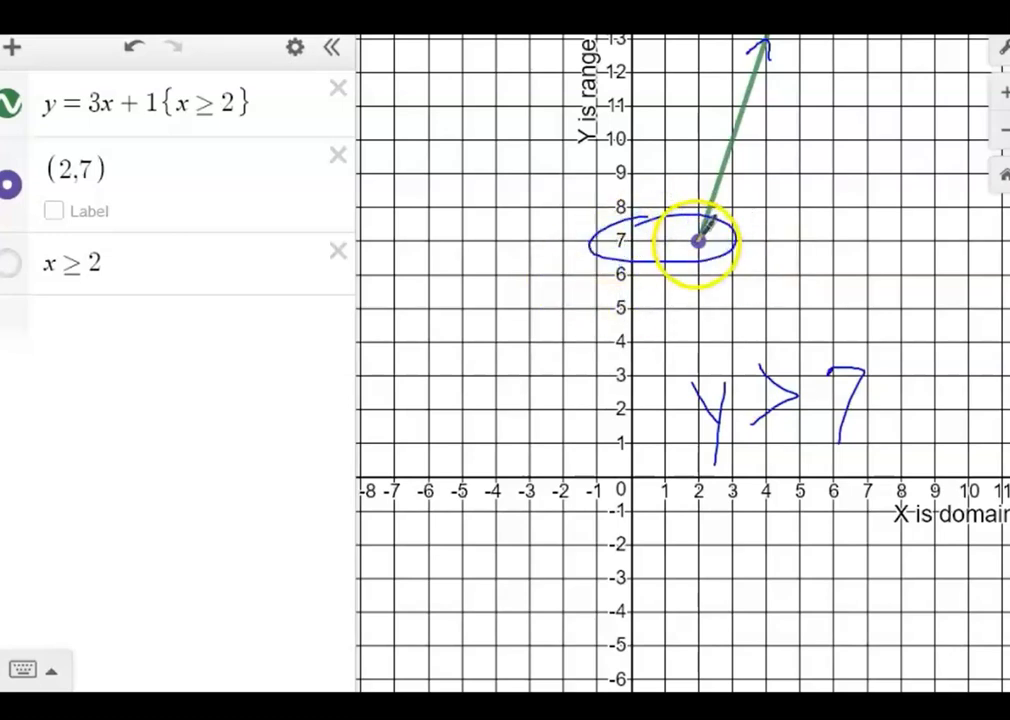
drag(745, 437, 803, 436)
click(733, 414)
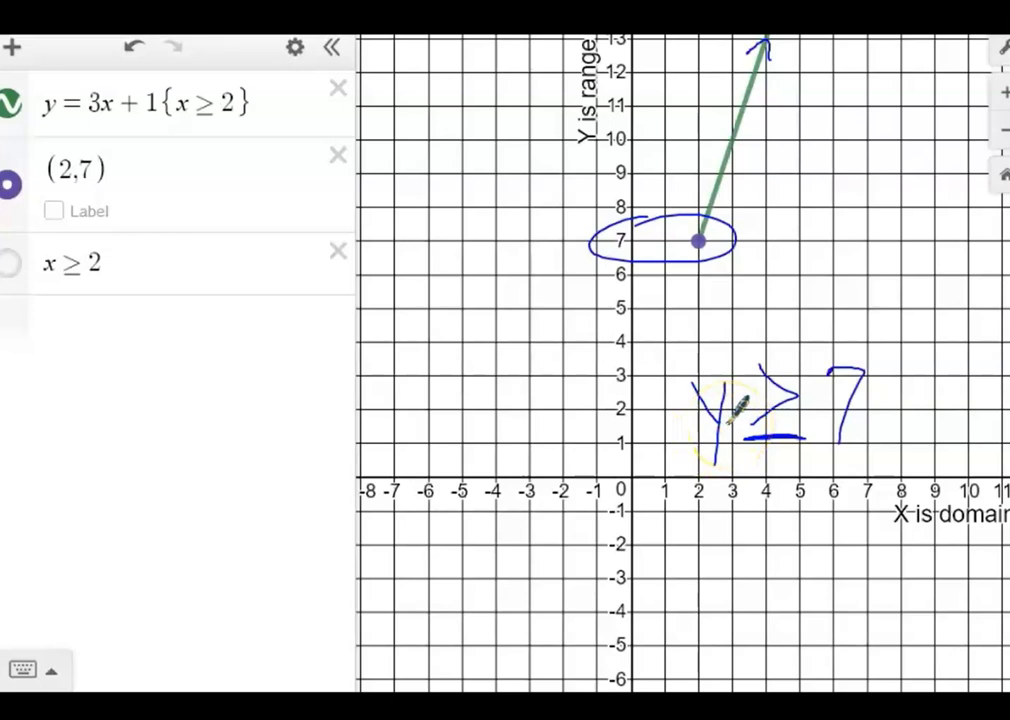
Add the inequality y ≥ 7 as a new expression to shade the range, and check its boundary at the ray's endpoint
click(77, 318)
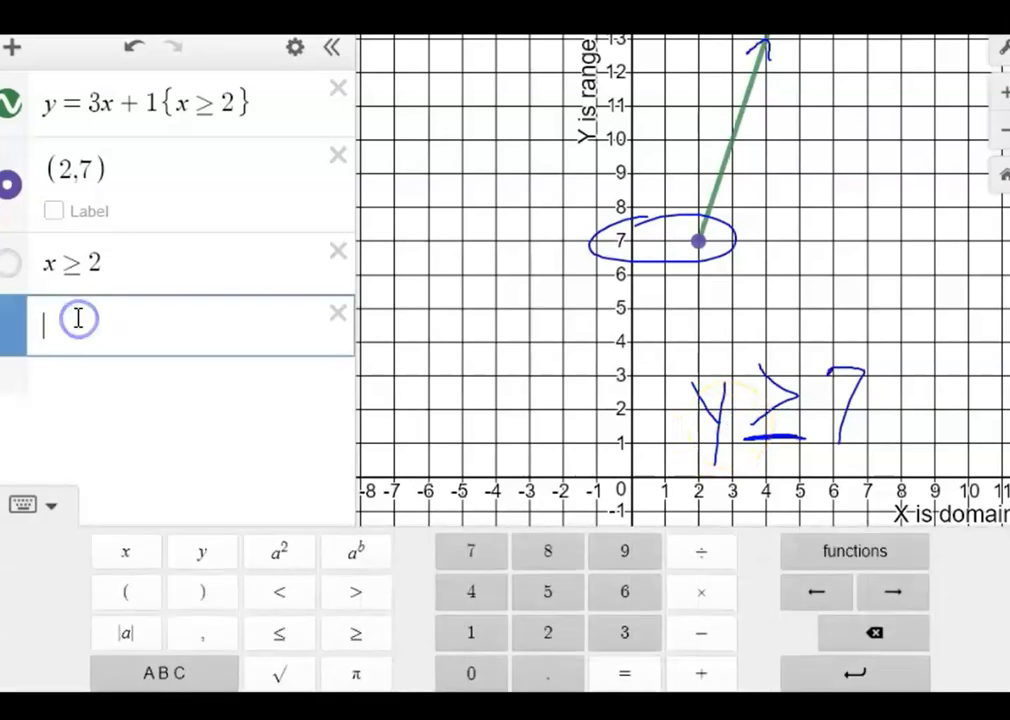
click(203, 551)
click(355, 634)
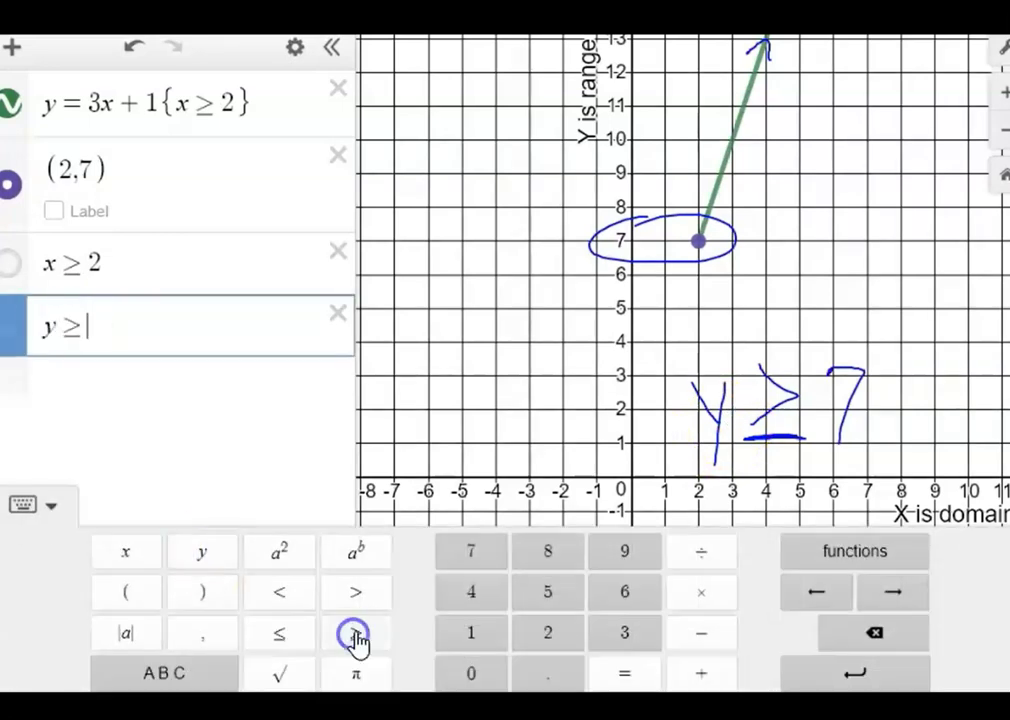
click(471, 551)
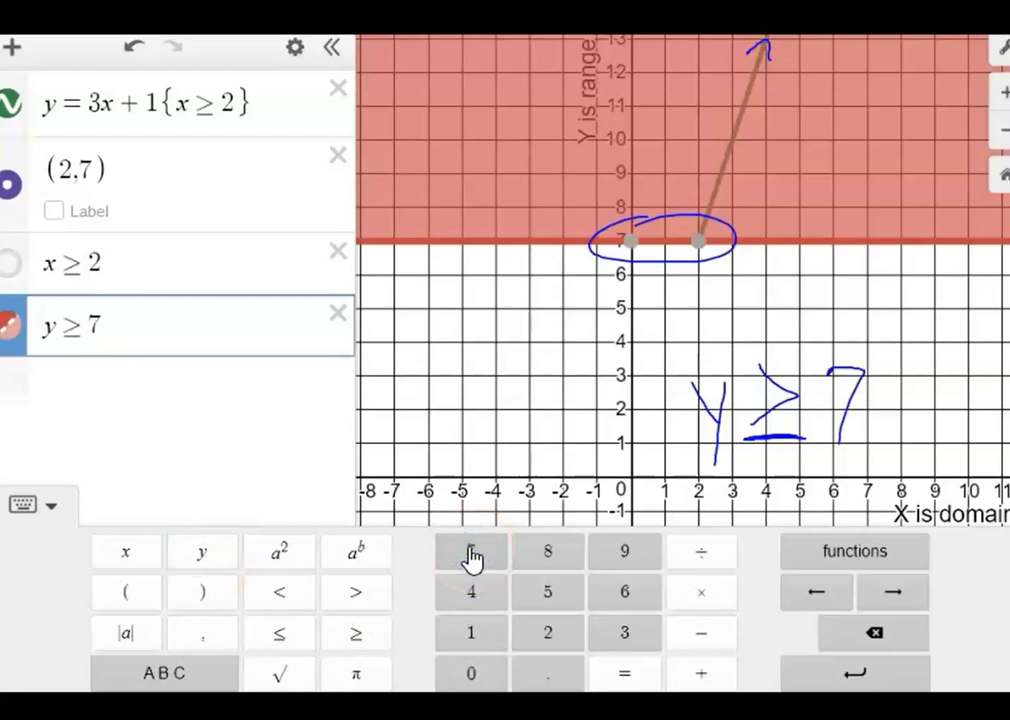
click(701, 250)
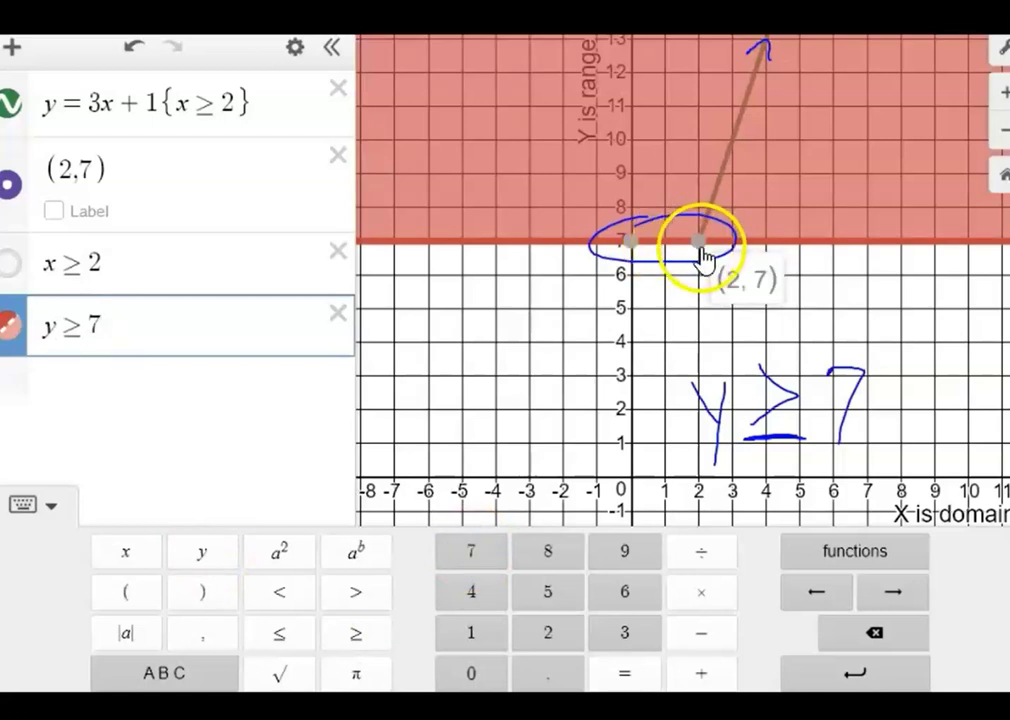
Examine the y ≥ 7 shading along the ray, and show the x ≥ 2 shading together with it
drag(778, 458, 768, 440)
mouse_move(737, 198)
mouse_down()
mouse_move(728, 369)
mouse_move(775, 278)
mouse_move(737, 401)
mouse_move(717, 296)
mouse_move(708, 298)
mouse_up()
mouse_move(670, 339)
mouse_down()
mouse_move(635, 330)
mouse_move(634, 295)
mouse_move(597, 356)
mouse_move(613, 329)
mouse_move(585, 405)
mouse_move(600, 347)
mouse_move(612, 468)
mouse_up()
drag(530, 495, 516, 484)
drag(778, 451, 778, 444)
click(662, 340)
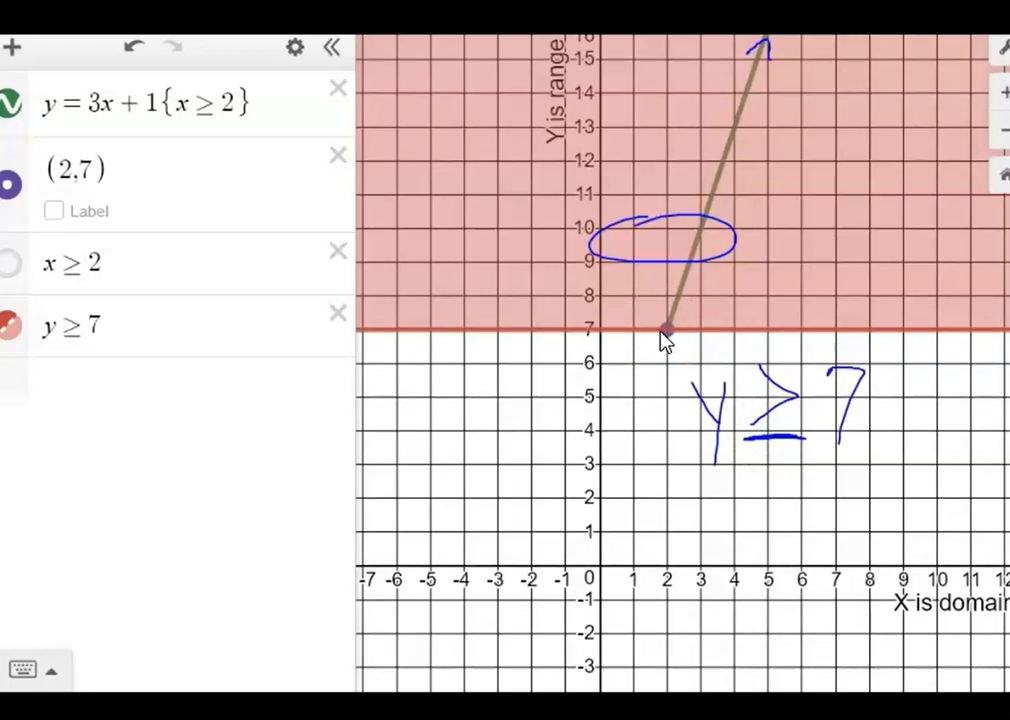
click(10, 264)
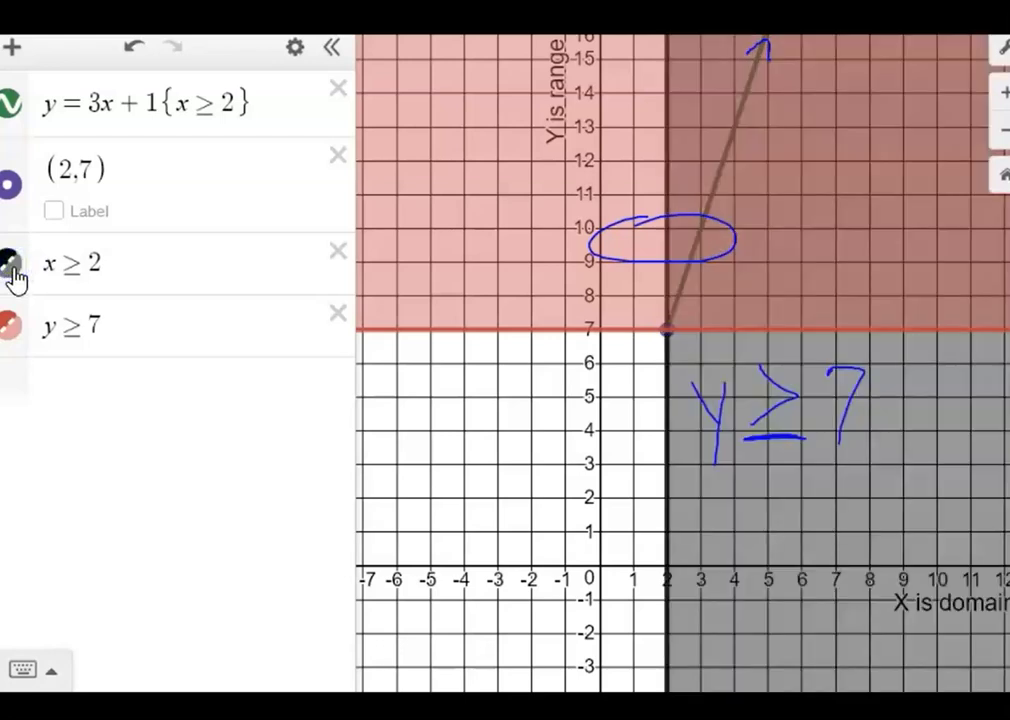
mouse_move(466, 423)
mouse_down()
mouse_move(424, 517)
mouse_move(428, 505)
mouse_up()
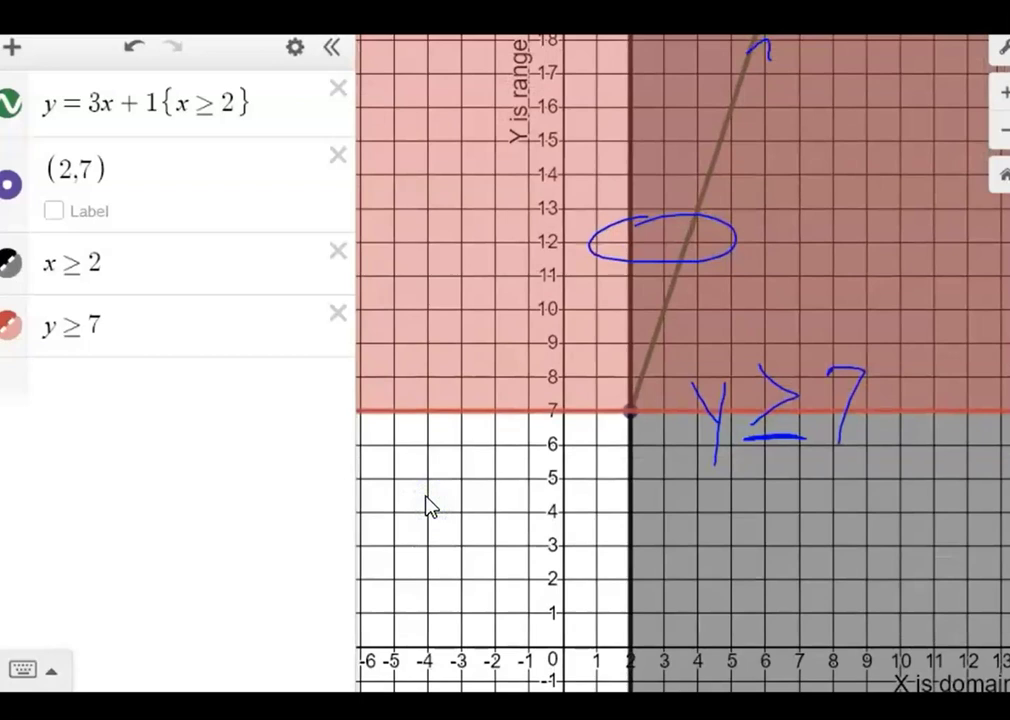
Handwrite D beside x ≥ 2 and R beside y ≥ 7, with blue arrows pointing to the x and y
mouse_move(216, 250)
mouse_down()
mouse_move(217, 287)
mouse_move(232, 281)
mouse_move(209, 283)
mouse_move(167, 231)
mouse_move(52, 256)
mouse_up()
mouse_move(218, 292)
mouse_down()
mouse_move(222, 330)
mouse_move(210, 316)
mouse_move(61, 311)
mouse_move(74, 303)
mouse_up()
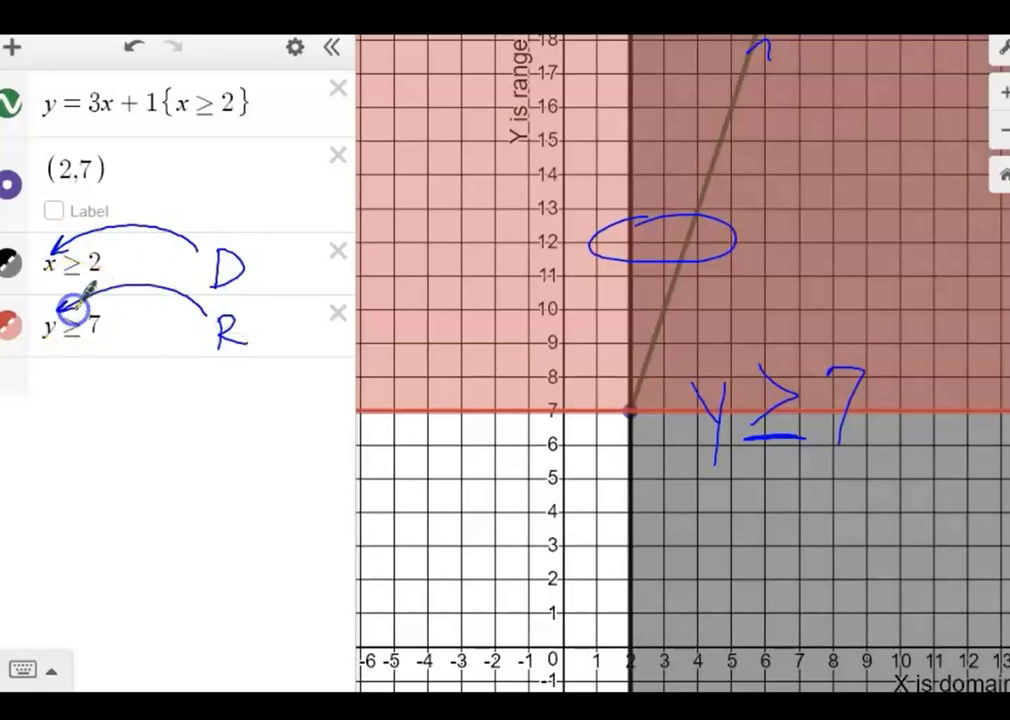